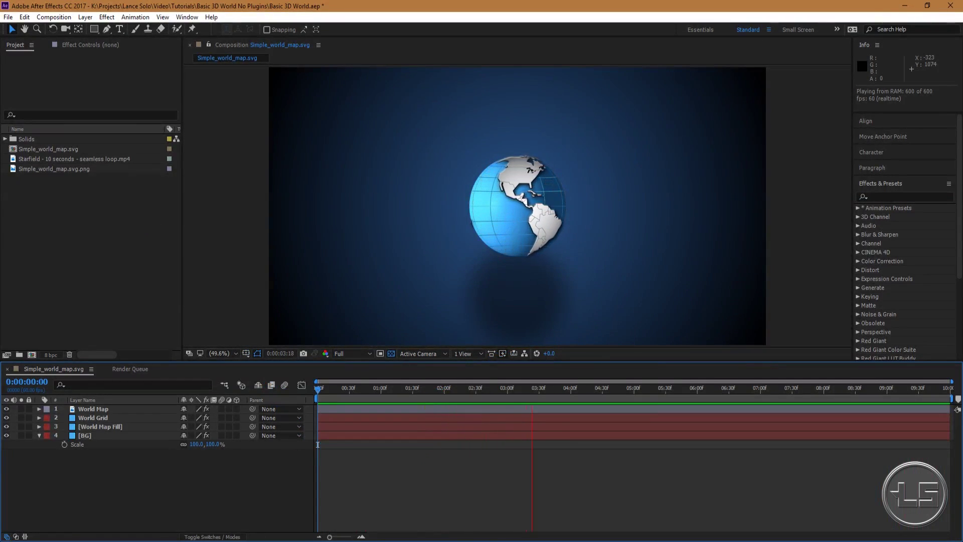
# - Preview the finished globe animation with the BG layer hidden and shown, stop playback, and return to the first frame
pyautogui.click(7, 436)
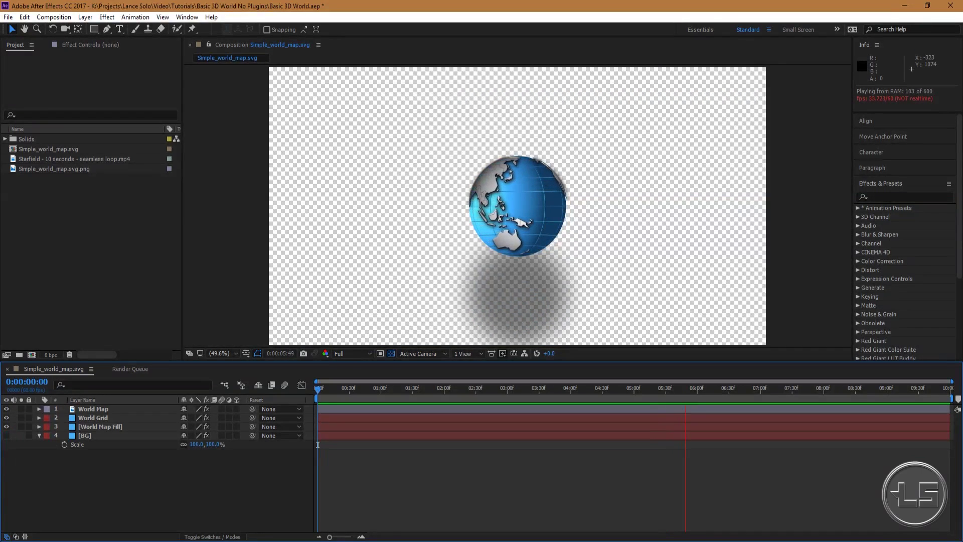
pyautogui.click(7, 436)
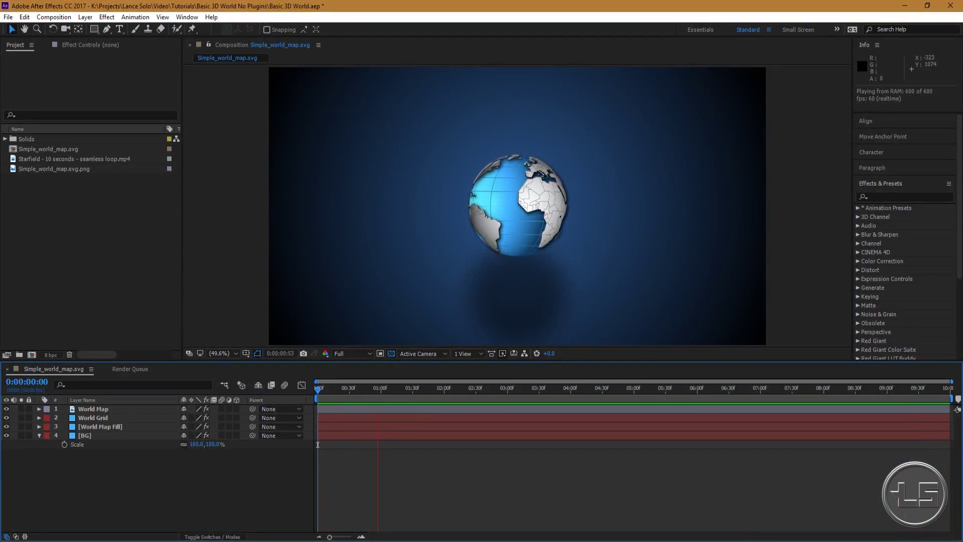
pyautogui.press('space')
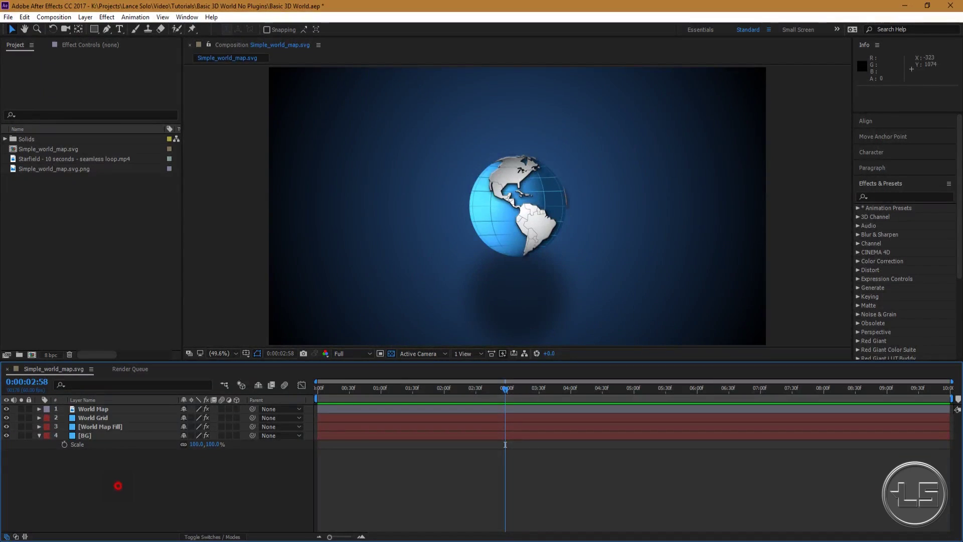
pyautogui.moveTo(507, 388)
pyautogui.mouseDown()
pyautogui.moveTo(318, 389)
pyautogui.moveTo(496, 389)
pyautogui.moveTo(356, 388)
pyautogui.mouseUp()
pyautogui.press('Home')
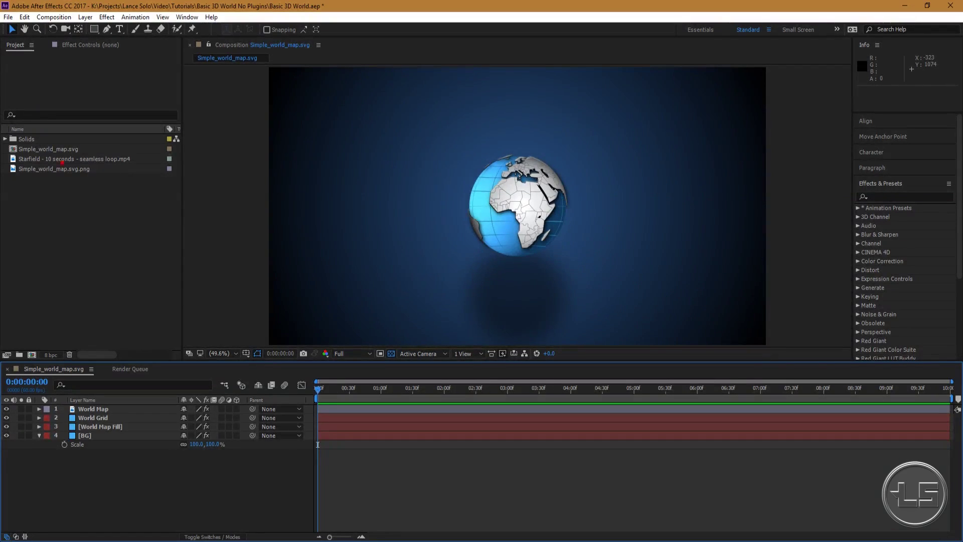
# - Create a 1920 x 1080, 60 fps, 10-second composition named Basic 3D World and place its timeline ahead of the Render Queue
pyautogui.click(74, 159)
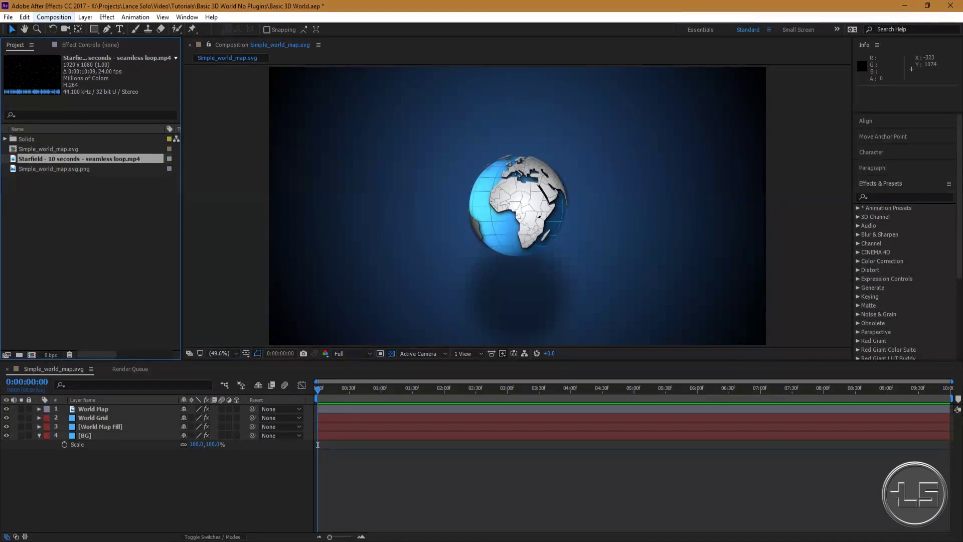
pyautogui.click(54, 18)
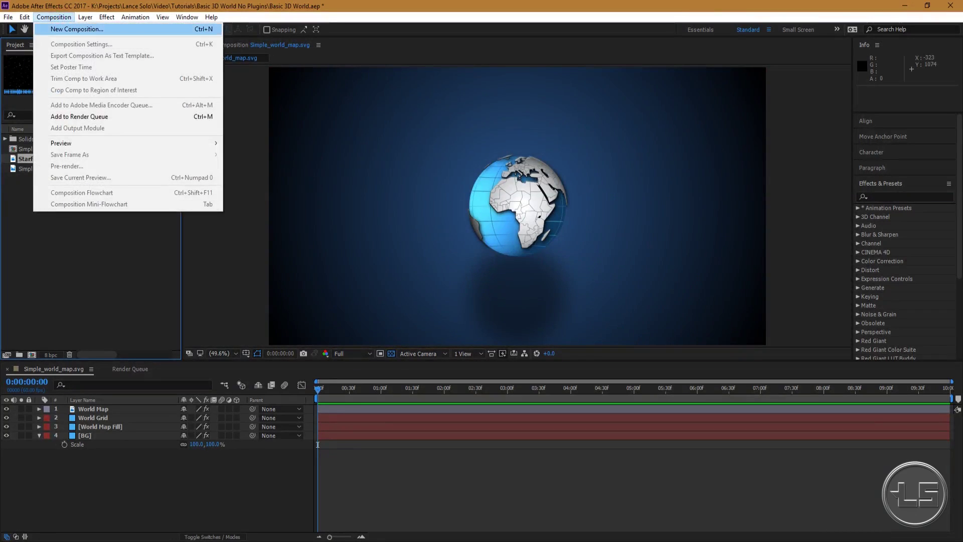
pyautogui.click(70, 29)
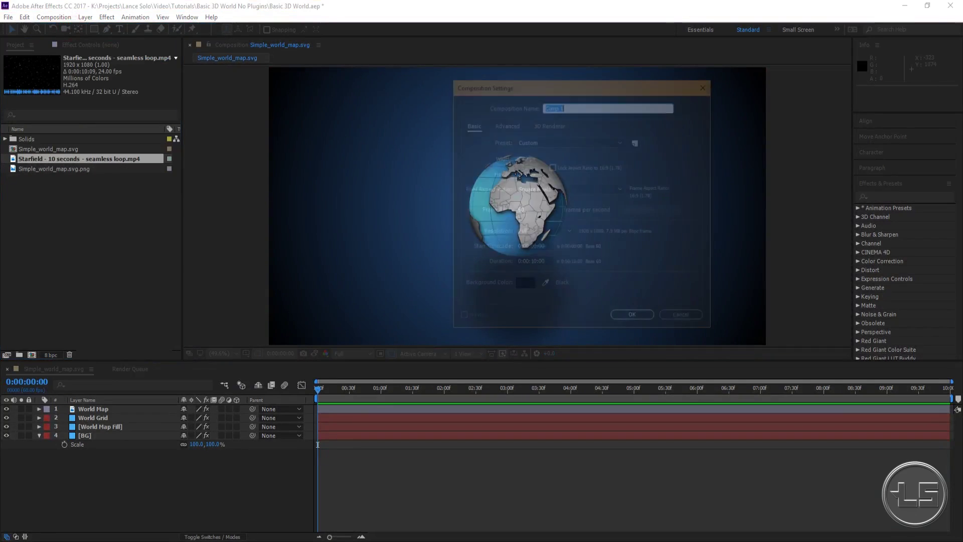
pyautogui.write('Bs')
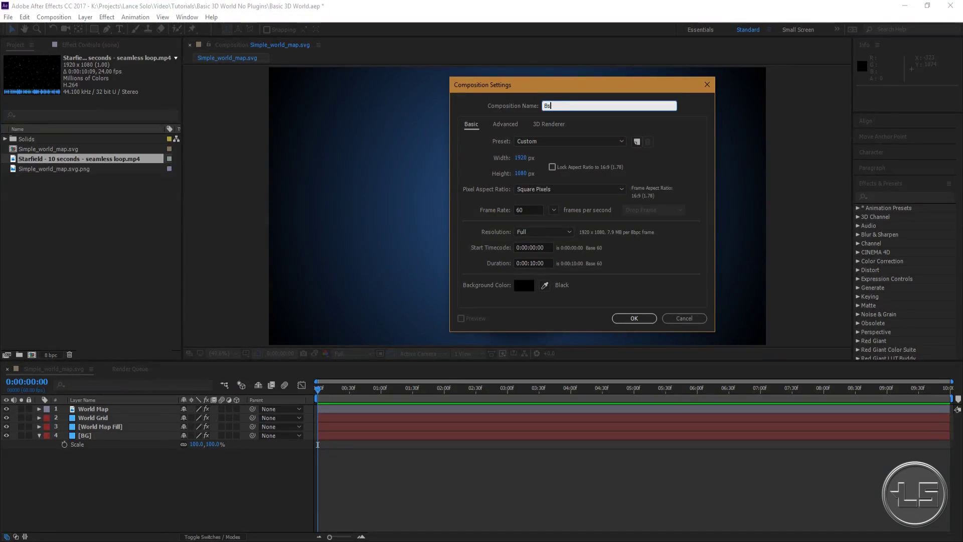
pyautogui.write('sic 3D World')
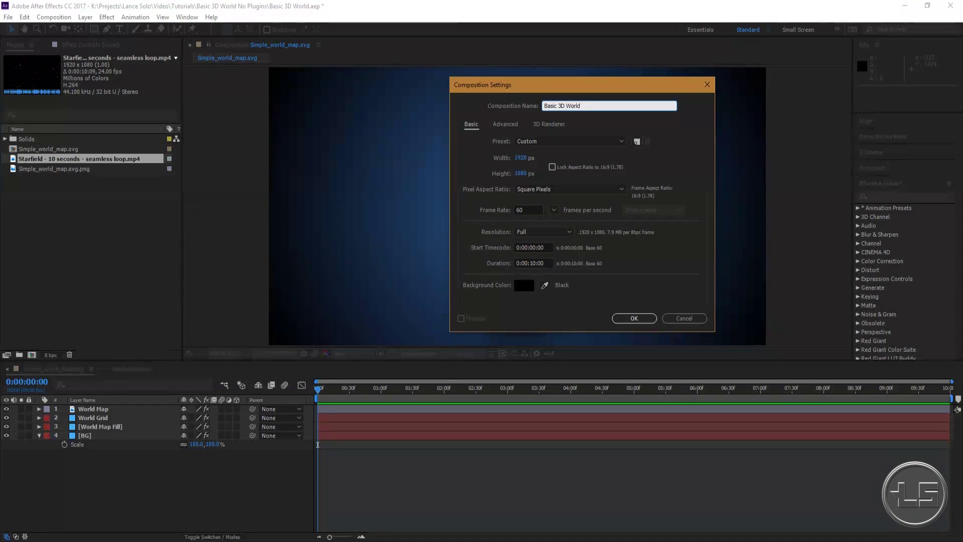
pyautogui.click(571, 248)
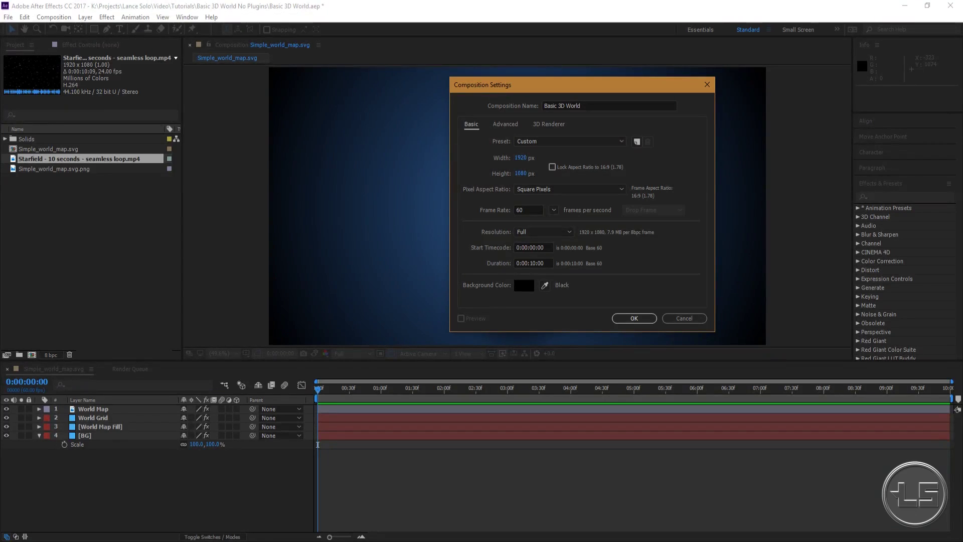
pyautogui.click(634, 318)
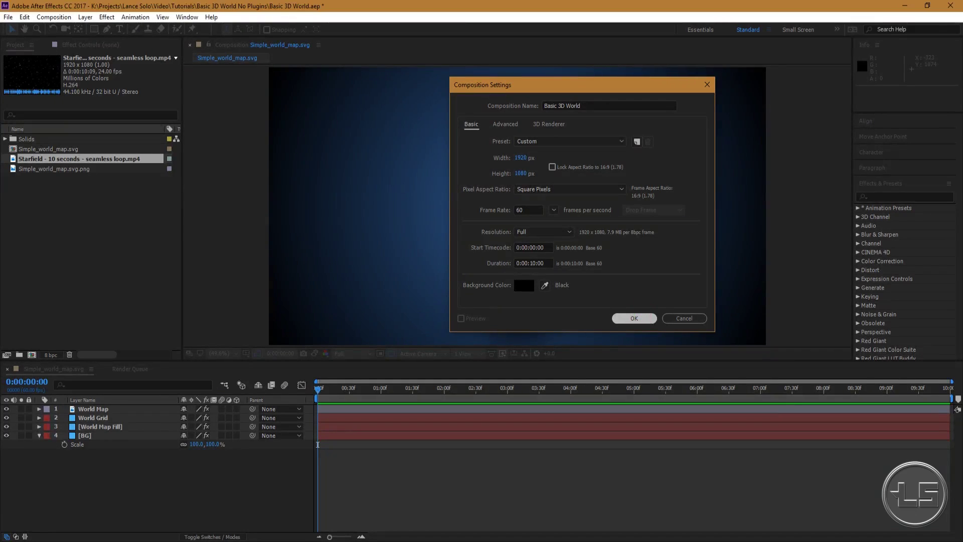
pyautogui.click(167, 446)
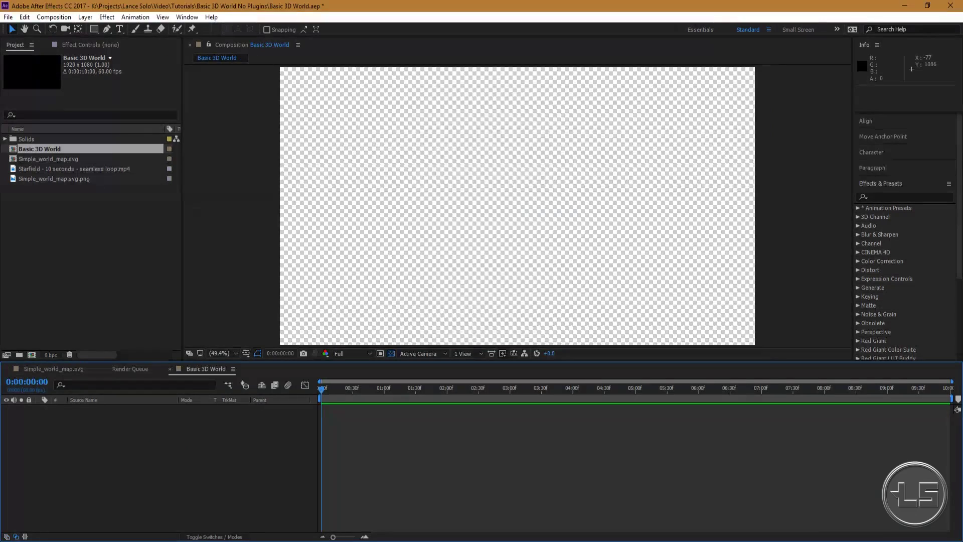
pyautogui.moveTo(209, 369); pyautogui.dragTo(132, 370)
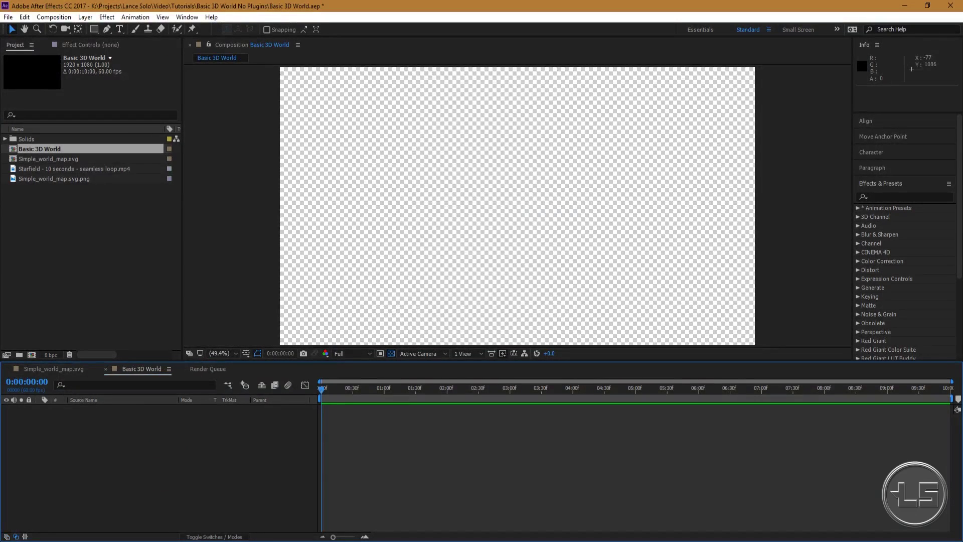
pyautogui.click(906, 105)
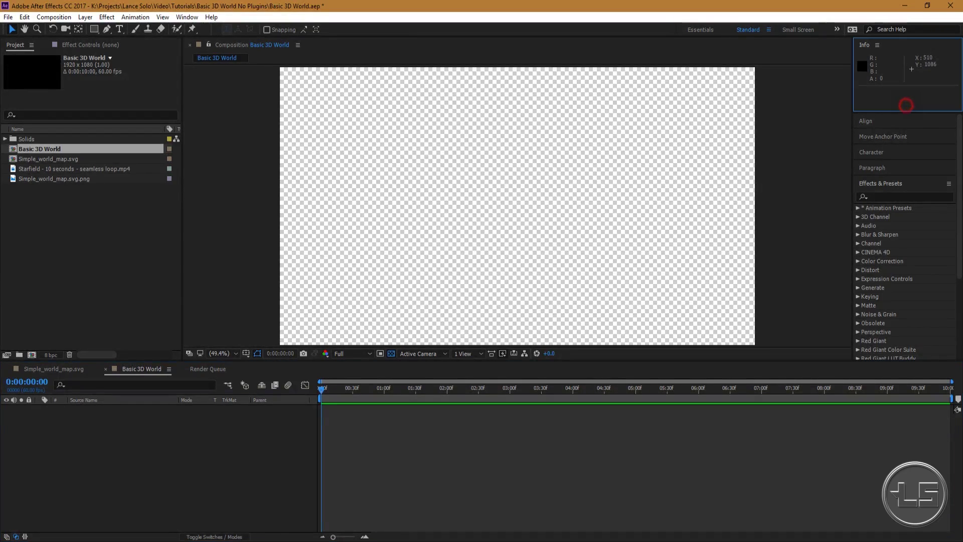
pyautogui.click(872, 121)
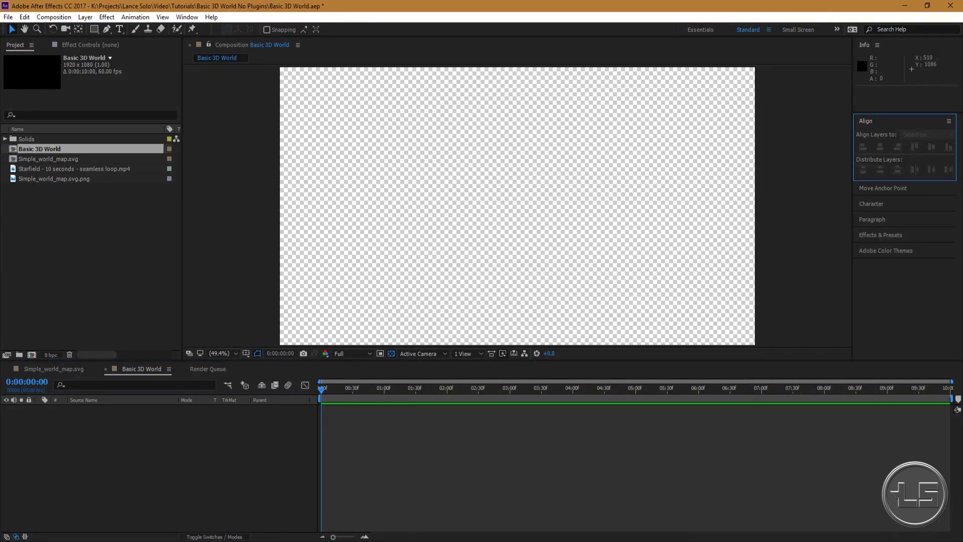
pyautogui.click(884, 188)
pyautogui.click(873, 205)
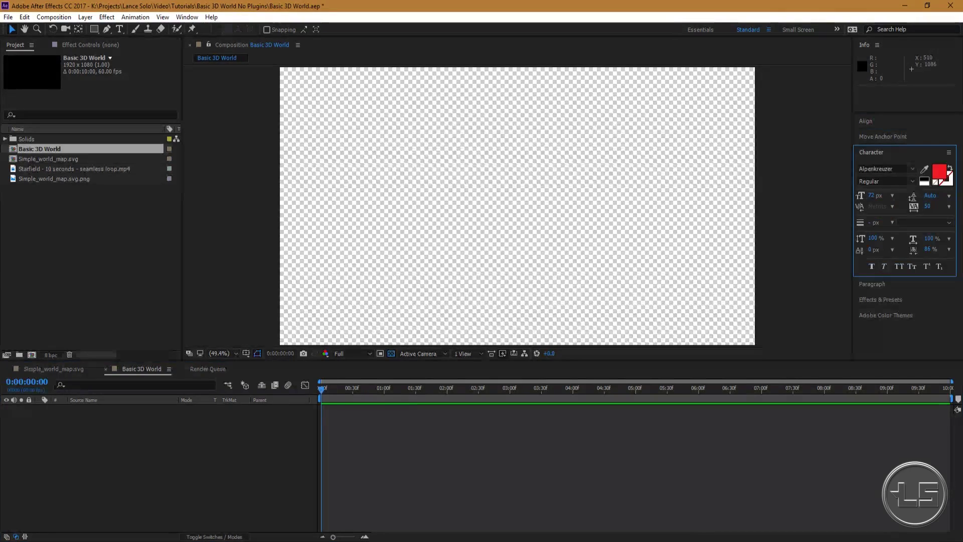
pyautogui.click(882, 280)
pyautogui.click(885, 236)
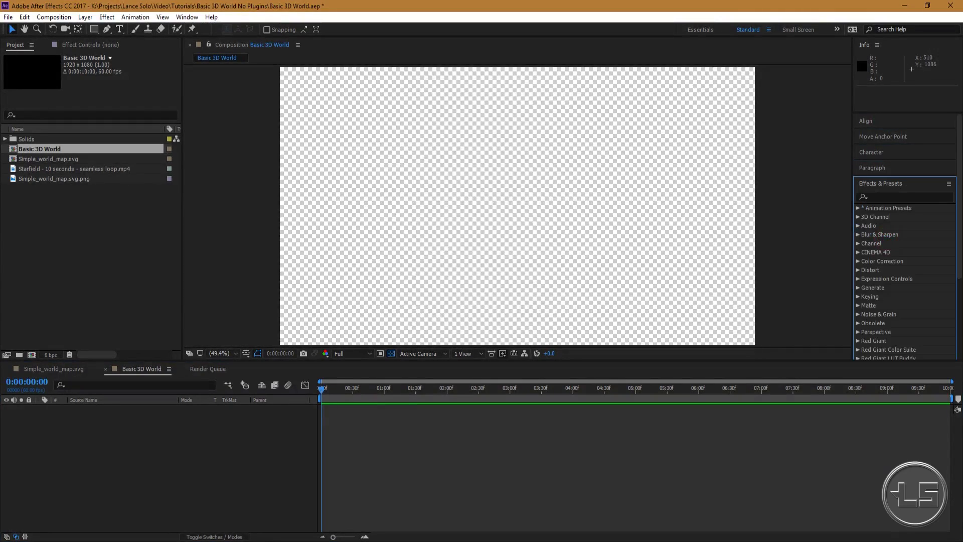
pyautogui.click(883, 137)
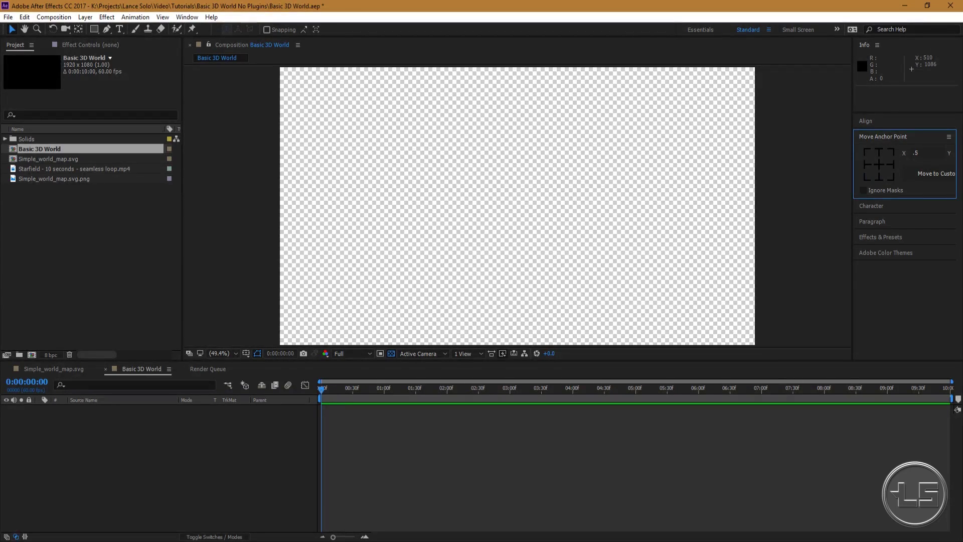
pyautogui.click(887, 135)
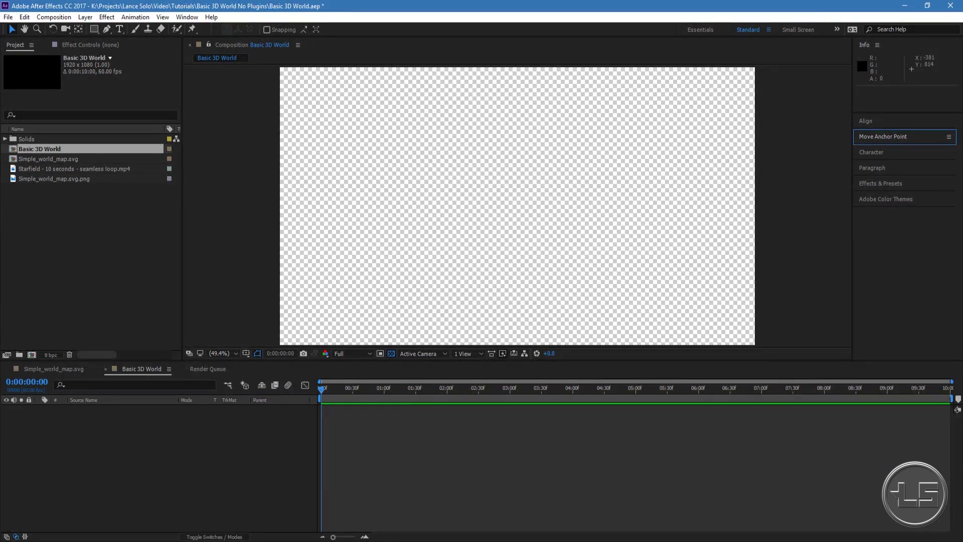
# - Add the Simple_world_map.svg.png footage as a layer in the Basic 3D World composition
pyautogui.click(126, 456)
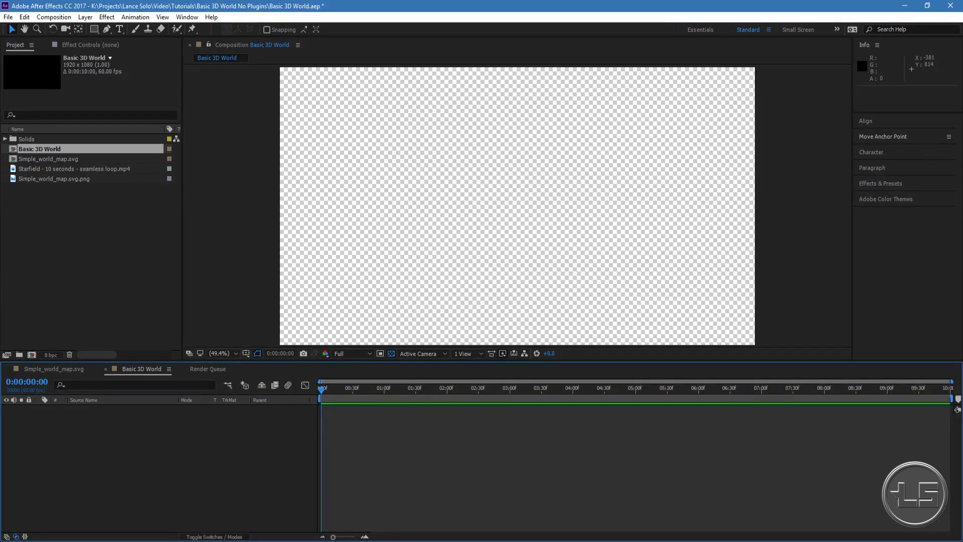
pyautogui.click(85, 283)
pyautogui.click(59, 205)
pyautogui.click(42, 180)
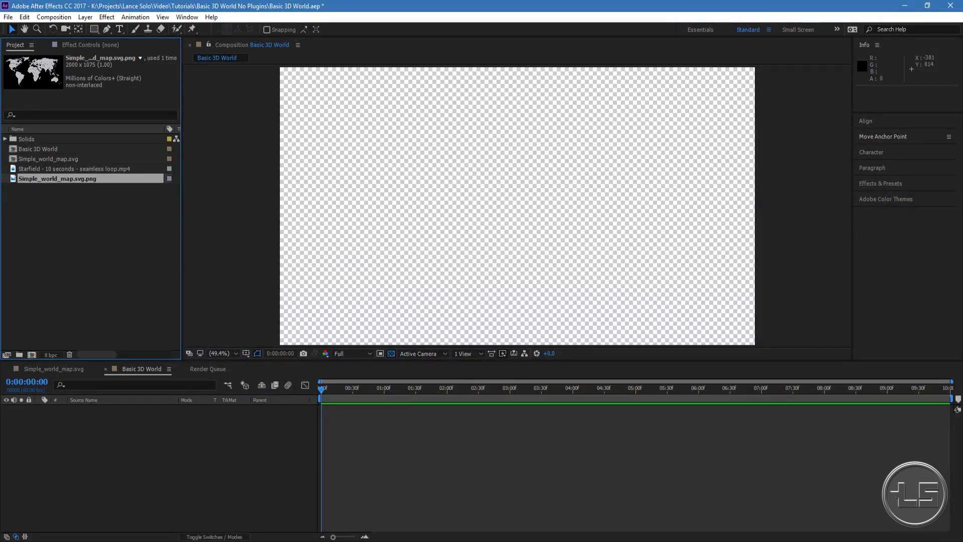
pyautogui.moveTo(56, 179); pyautogui.dragTo(79, 427)
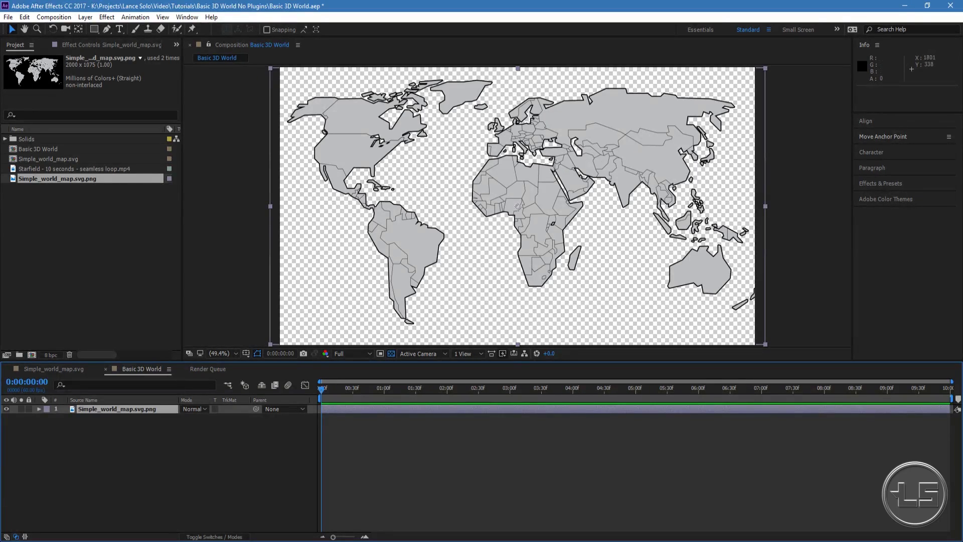
# - Fit the world map layer to the composition's full width and height
pyautogui.rightClick(129, 409)
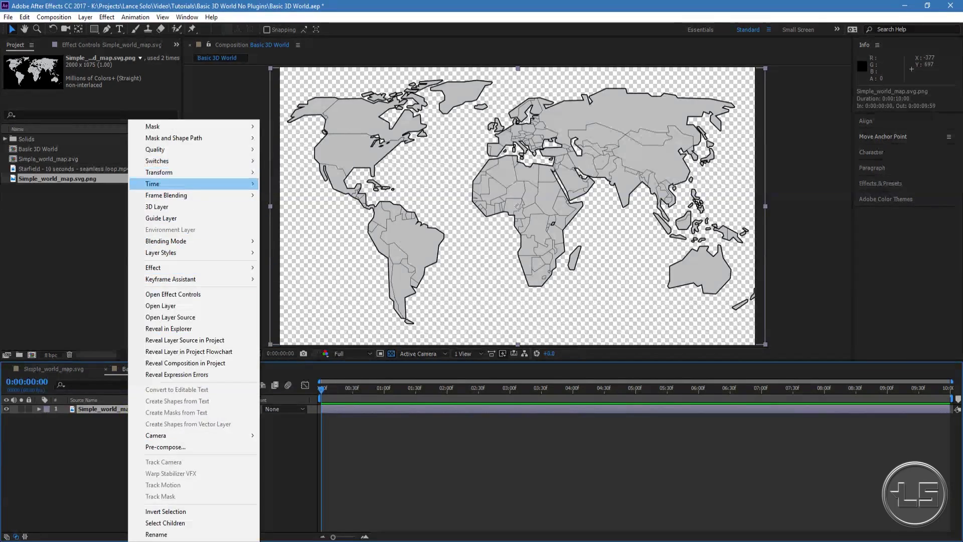
pyautogui.click(216, 177)
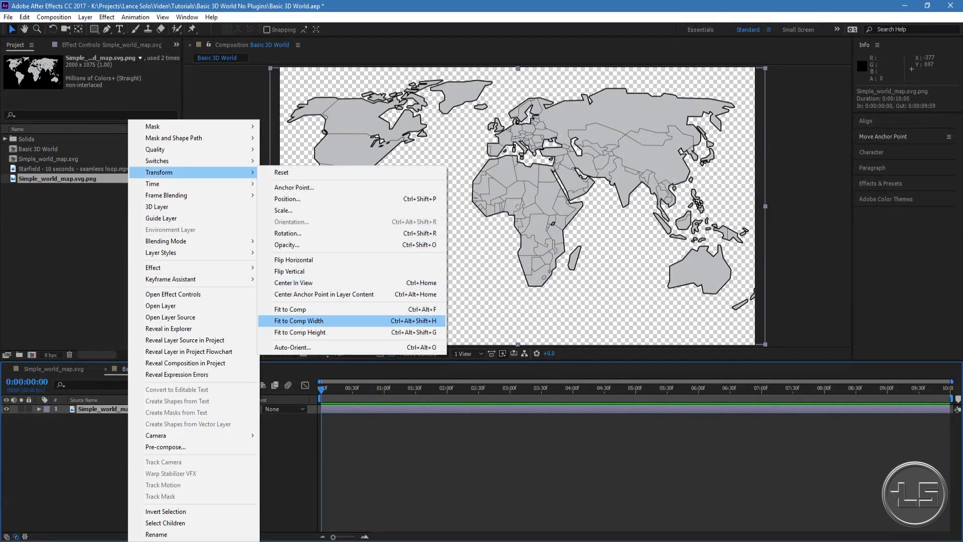
pyautogui.click(324, 308)
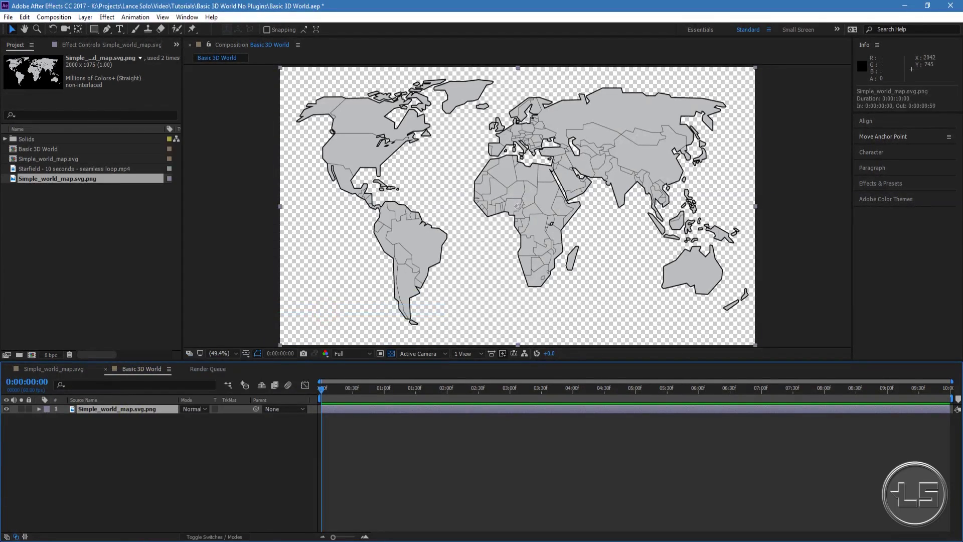
# - Find the CC Sphere effect and apply it to the Simple_world_map.svg.png layer
pyautogui.click(874, 185)
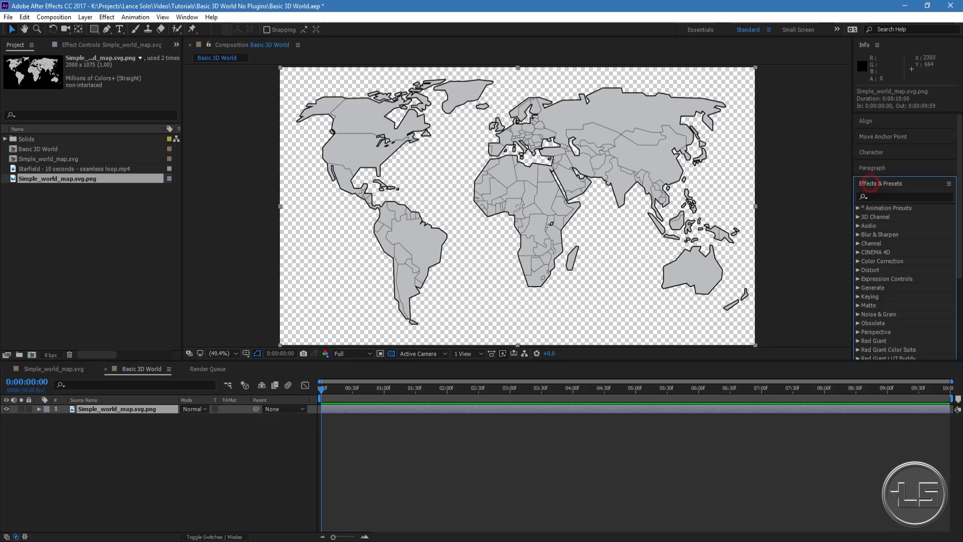
pyautogui.click(901, 197)
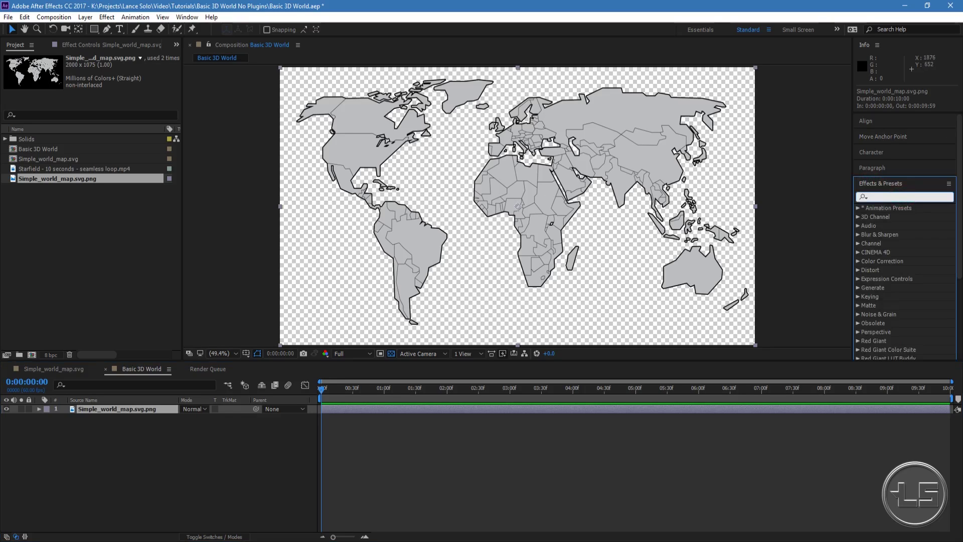
pyautogui.write('cc')
pyautogui.write('sp')
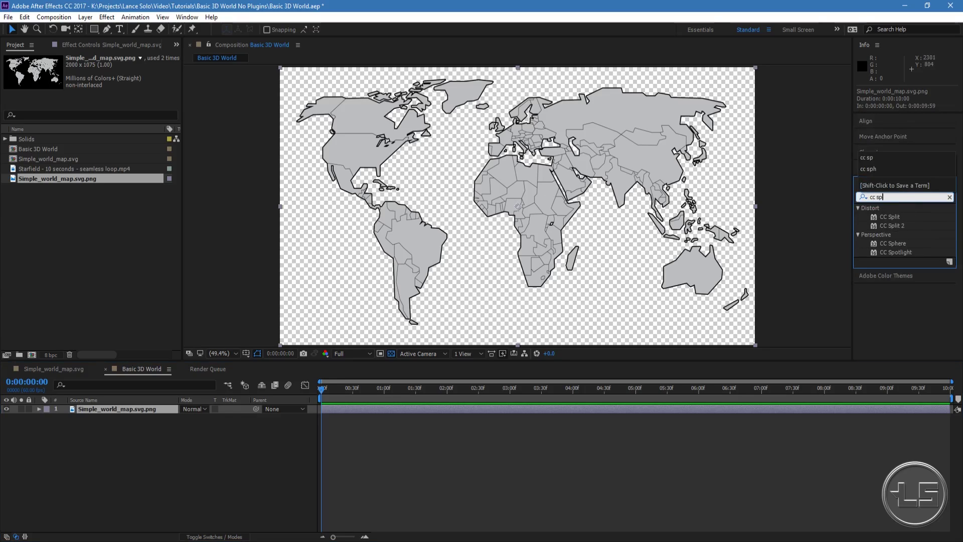
pyautogui.click(896, 244)
pyautogui.moveTo(896, 244); pyautogui.dragTo(530, 185)
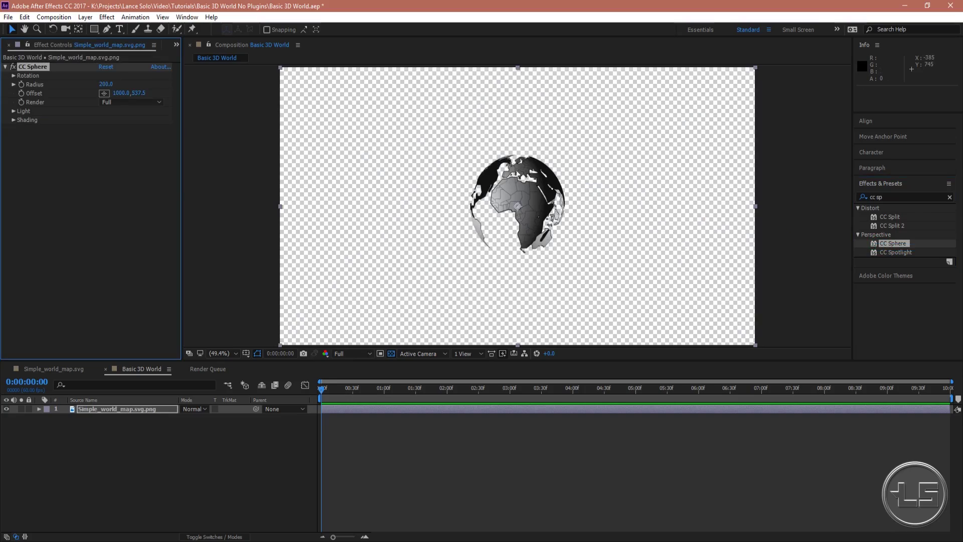
# - Try CC Sphere rotations of 78° on Y, 8° on Z and -32° on X, and undo all three changes
pyautogui.click(14, 76)
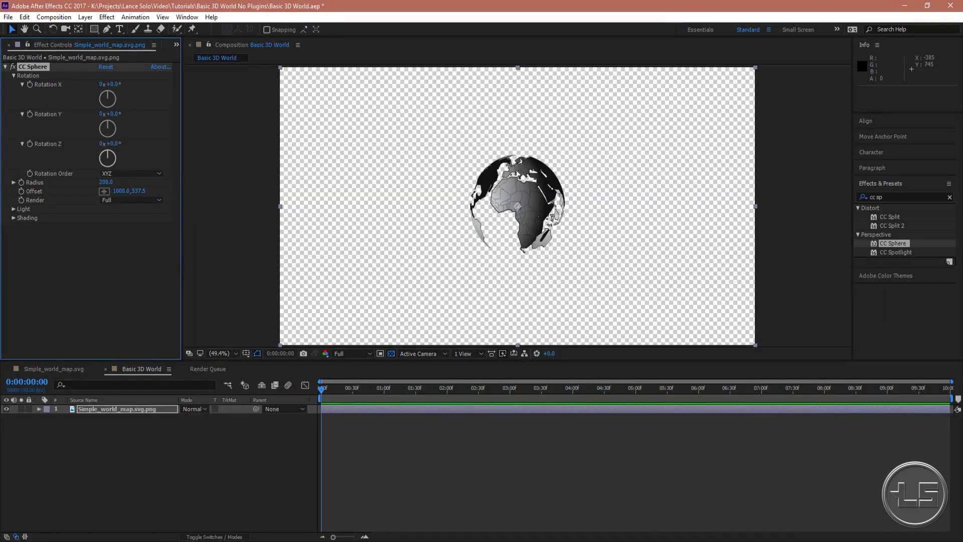
pyautogui.moveTo(113, 114); pyautogui.dragTo(152, 114)
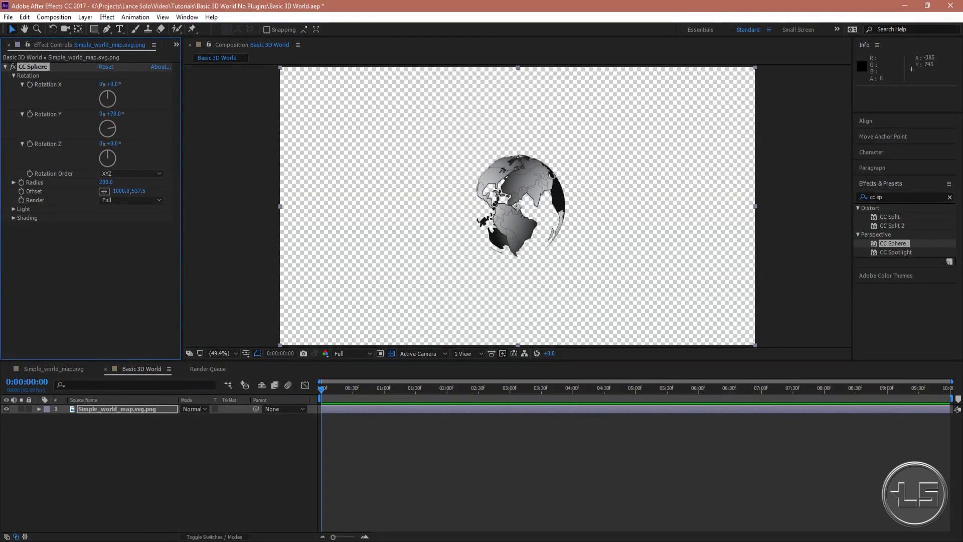
pyautogui.moveTo(114, 143)
pyautogui.mouseDown()
pyautogui.moveTo(203, 143)
pyautogui.moveTo(118, 143)
pyautogui.mouseUp()
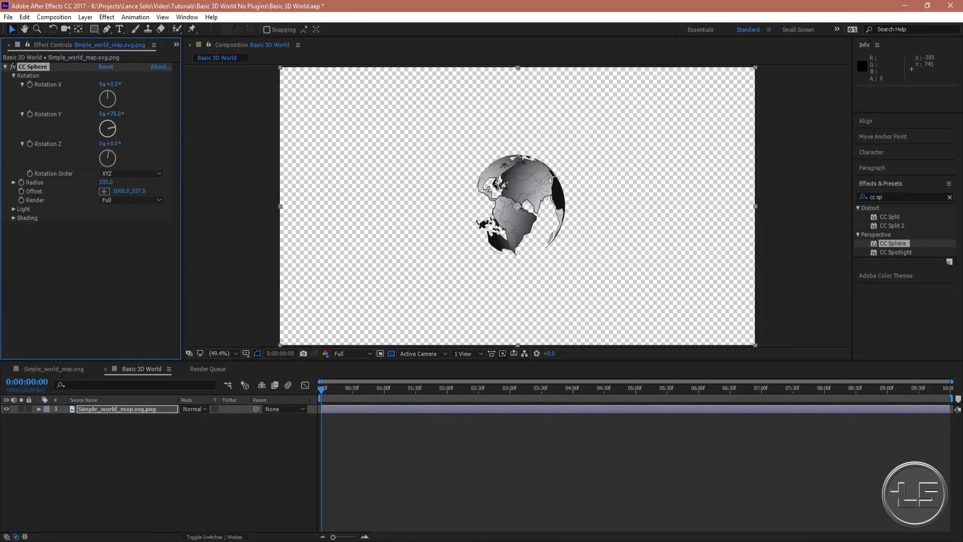
pyautogui.moveTo(112, 84)
pyautogui.mouseDown()
pyautogui.moveTo(143, 84)
pyautogui.moveTo(97, 85)
pyautogui.mouseUp()
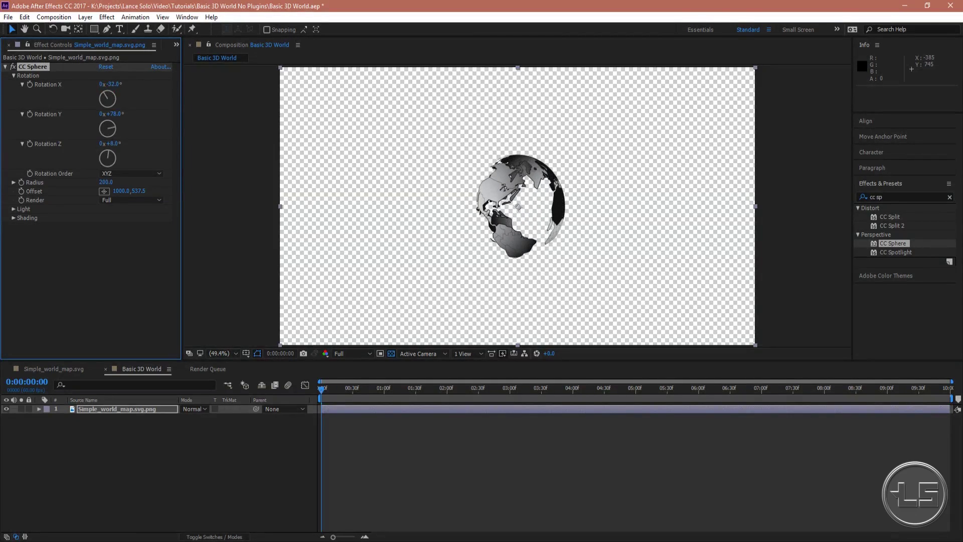
pyautogui.hotkey('ctrl', 'z')
pyautogui.hotkey('ctrl', 'z')
pyautogui.hotkey('ctrl', 'z')
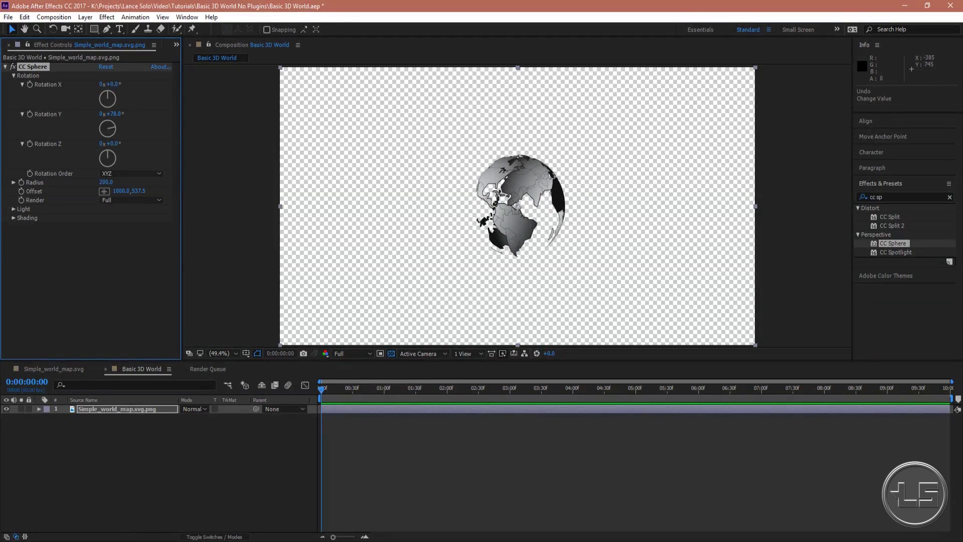
pyautogui.moveTo(321, 389); pyautogui.dragTo(948, 389)
pyautogui.press('Home')
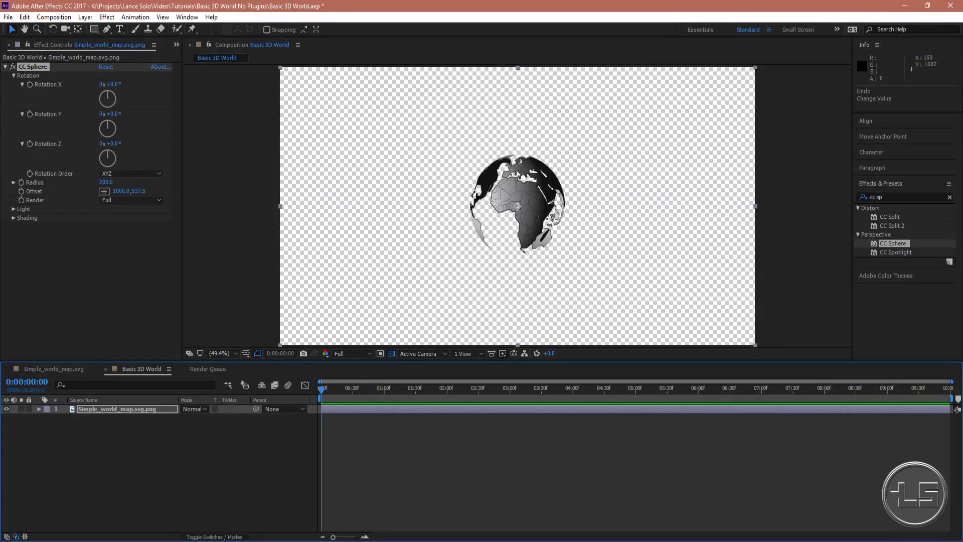
pyautogui.keyDown('alt'); pyautogui.click(30, 114); pyautogui.keyUp('alt')
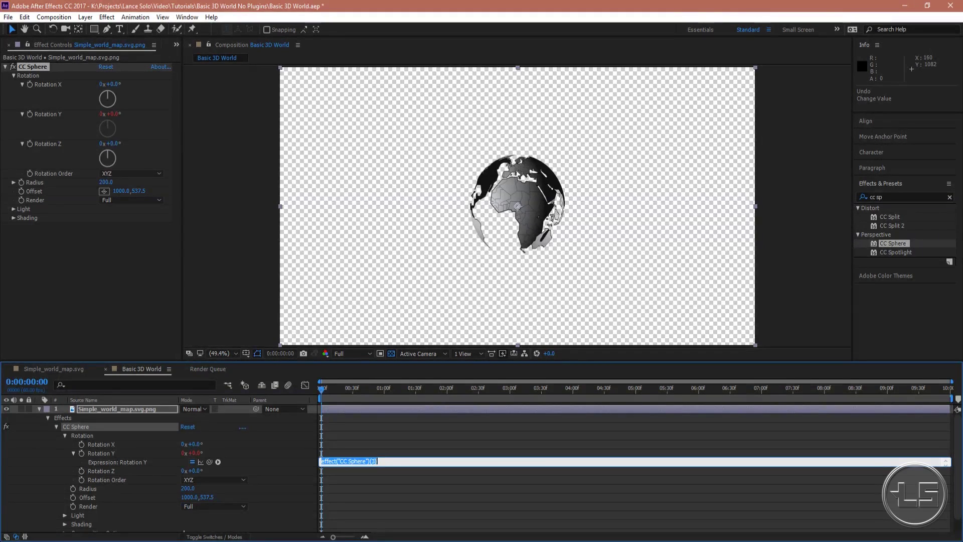
pyautogui.click(101, 284)
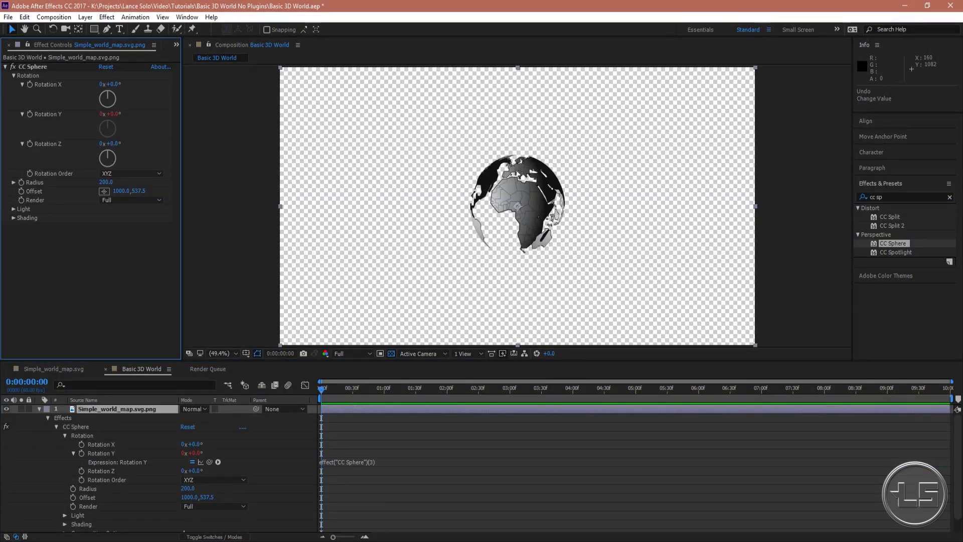
pyautogui.hotkey('ctrl', 'z')
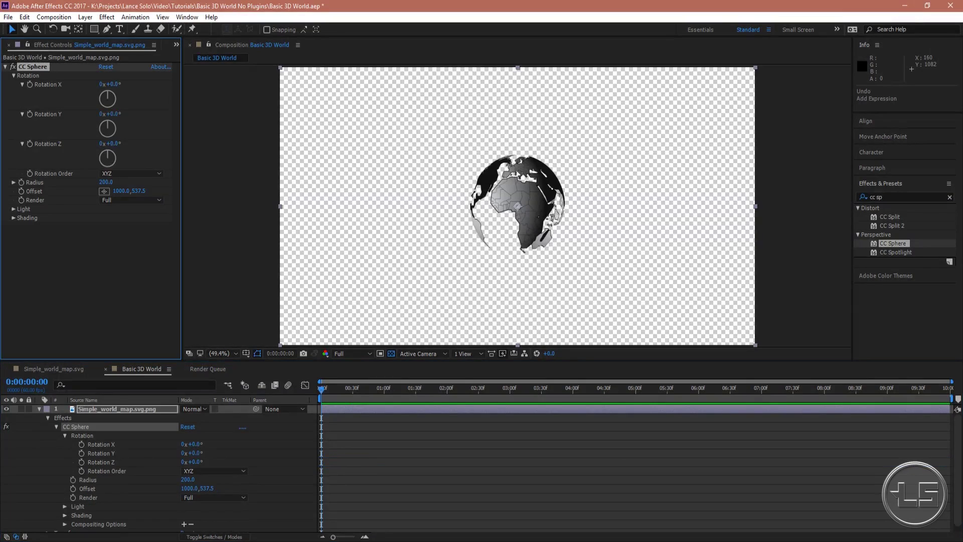
# - Keyframe the map layer's CC Sphere Rotation Y from 0° at 0:00:00:00 to one full revolution (1x+0.0°) at 0:00:09:59
pyautogui.click(30, 114)
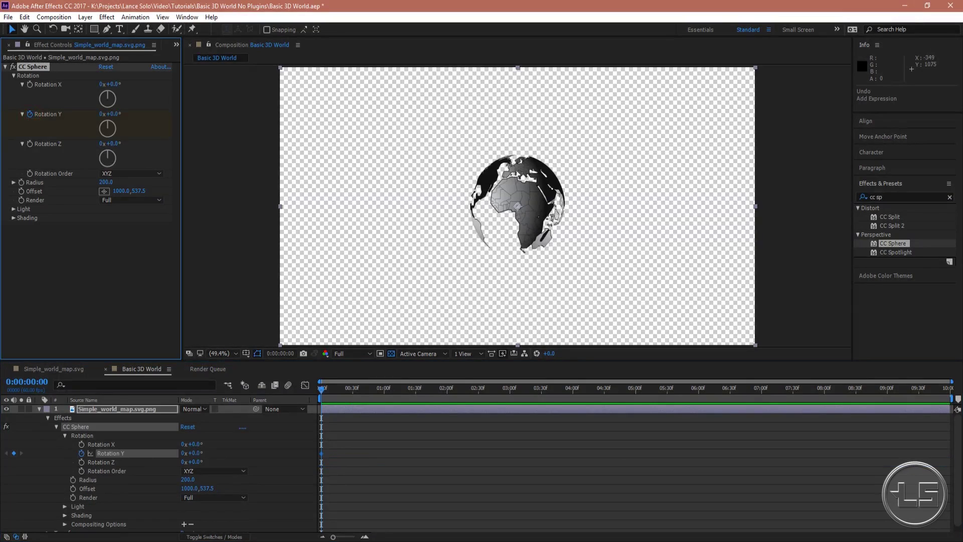
pyautogui.moveTo(337, 389); pyautogui.dragTo(320, 390)
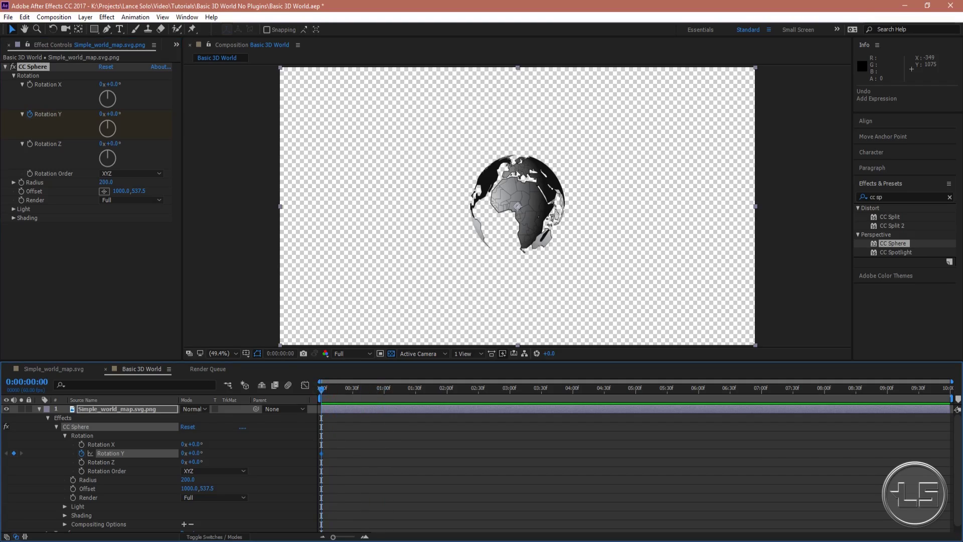
pyautogui.moveTo(321, 389); pyautogui.dragTo(949, 389)
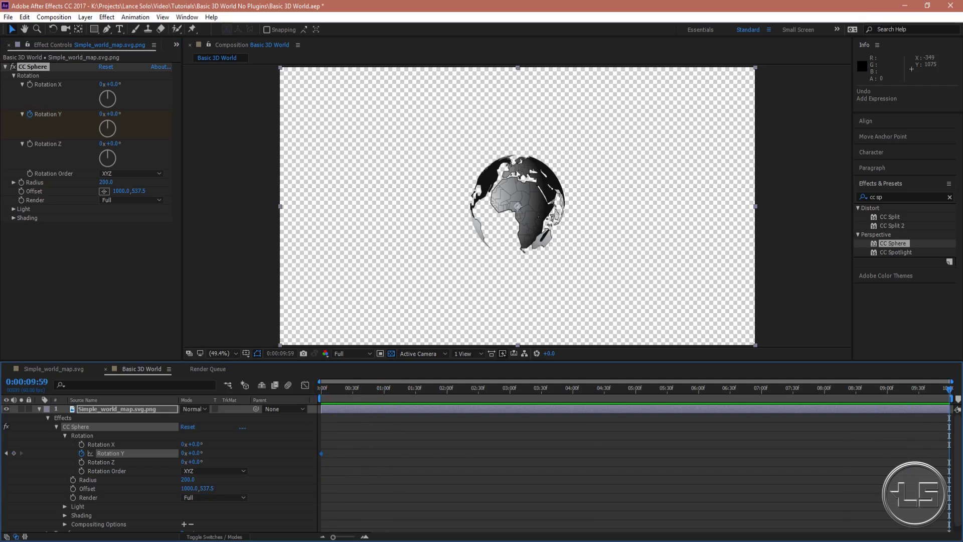
pyautogui.click(184, 453)
pyautogui.write('1')
pyautogui.press('Return')
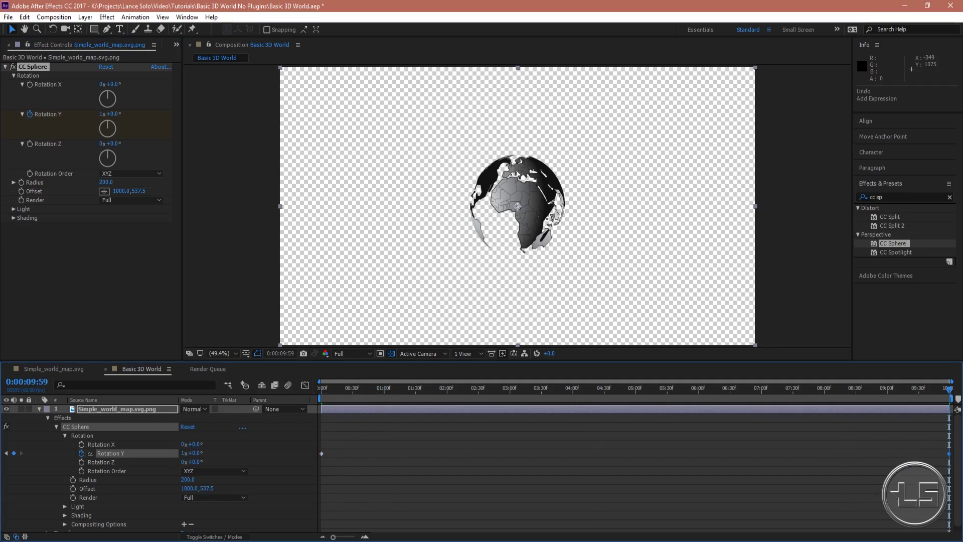
# - Preview the globe's rotation and return to the start of the timeline
pyautogui.press('space')
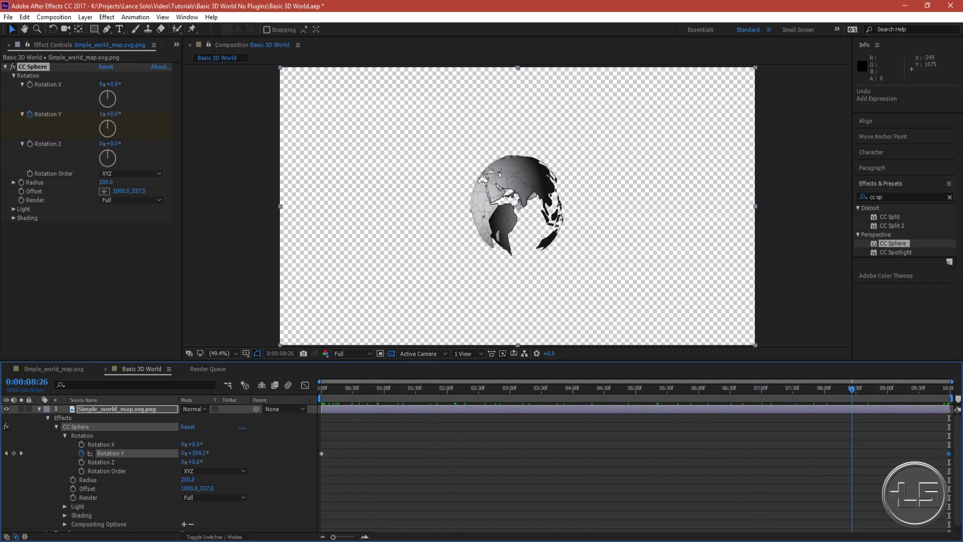
pyautogui.press('space')
pyautogui.moveTo(322, 390)
pyautogui.mouseDown()
pyautogui.moveTo(950, 389)
pyautogui.moveTo(321, 389)
pyautogui.mouseUp()
# - Try a larger CC Sphere radius on the map layer and undo the change
pyautogui.click(14, 75)
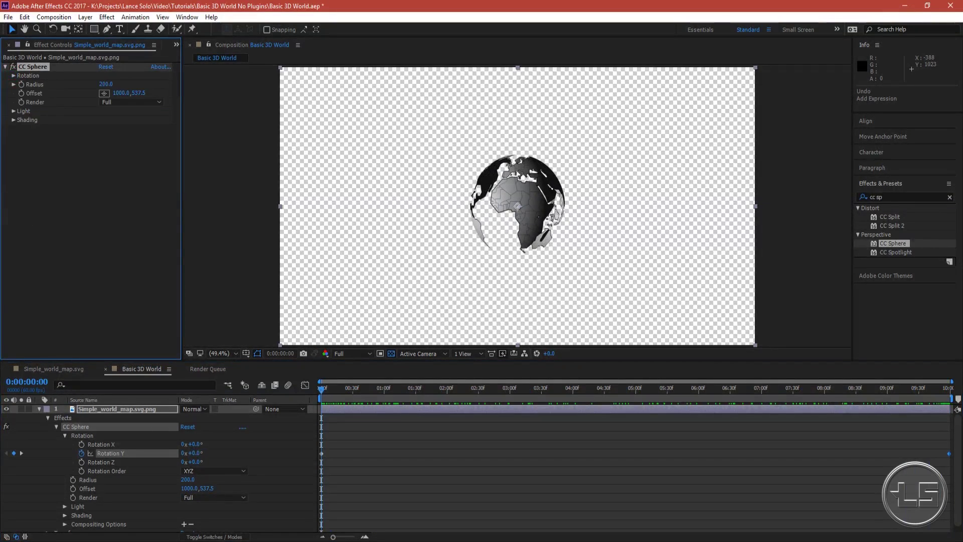
pyautogui.click(13, 84)
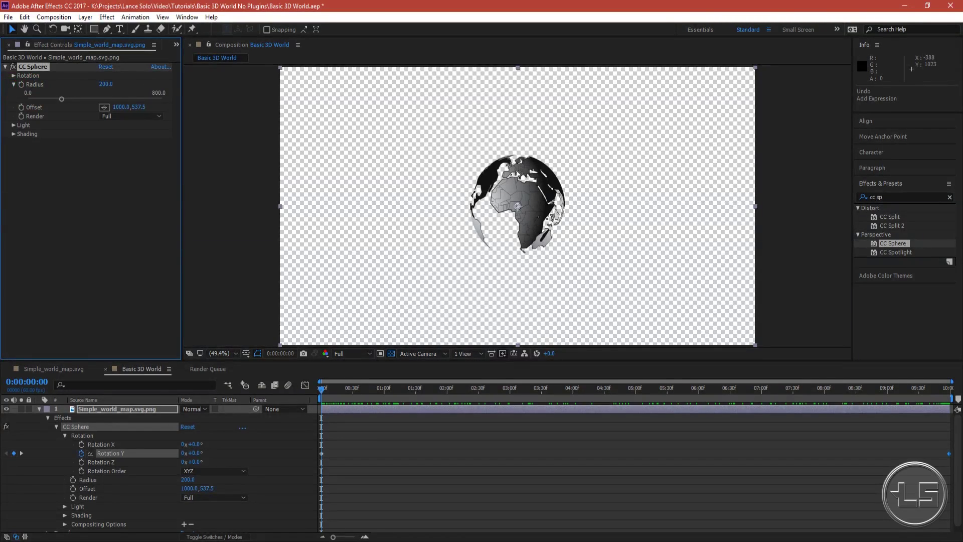
pyautogui.moveTo(61, 99)
pyautogui.mouseDown()
pyautogui.moveTo(86, 99)
pyautogui.moveTo(73, 99)
pyautogui.mouseUp()
pyautogui.hotkey('ctrl', 'z')
pyautogui.click(13, 84)
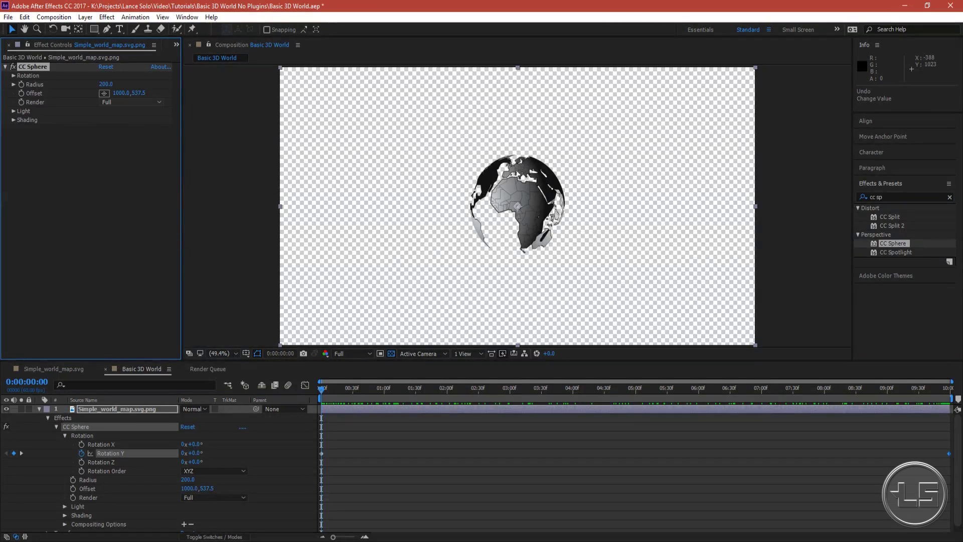
# - Try the Outside and Inside render options of CC Sphere, and set Render back to Full
pyautogui.click(130, 102)
pyautogui.click(127, 125)
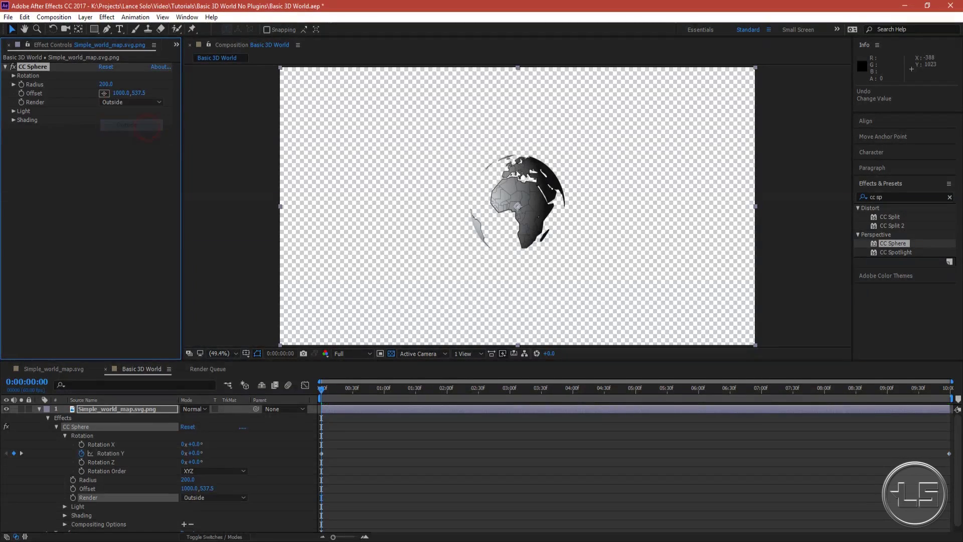
pyautogui.click(130, 102)
pyautogui.click(125, 137)
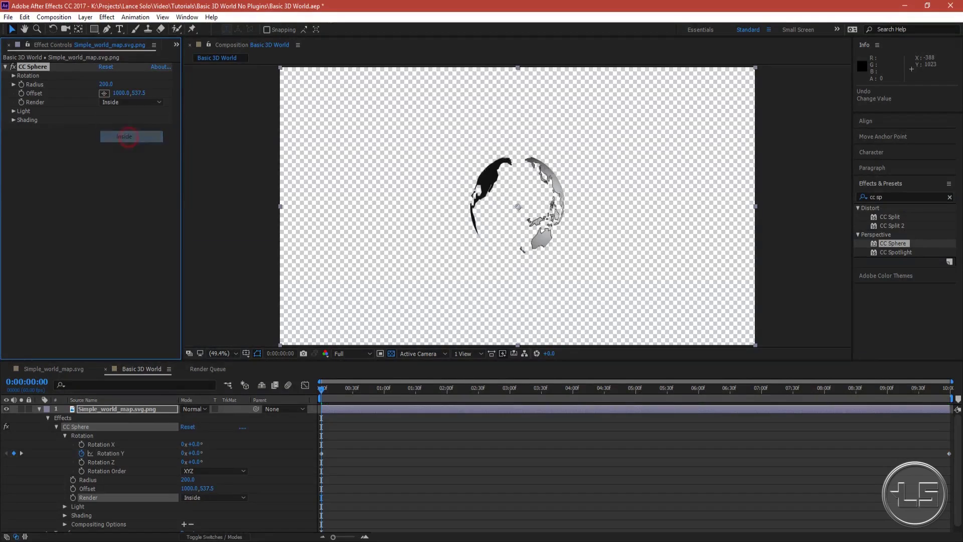
pyautogui.click(130, 102)
pyautogui.click(123, 113)
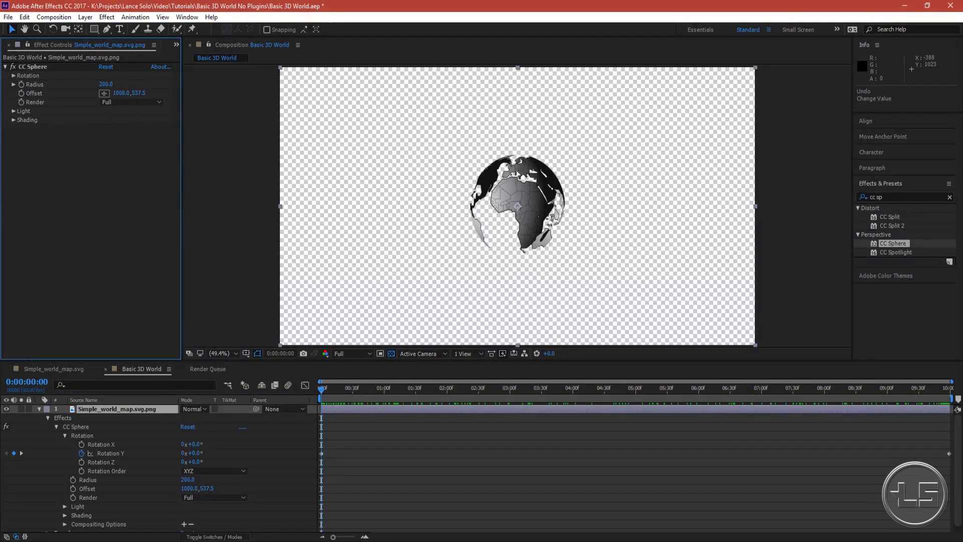
# - Examine the Light and Shading settings of the map layer's CC Sphere effect
pyautogui.click(13, 111)
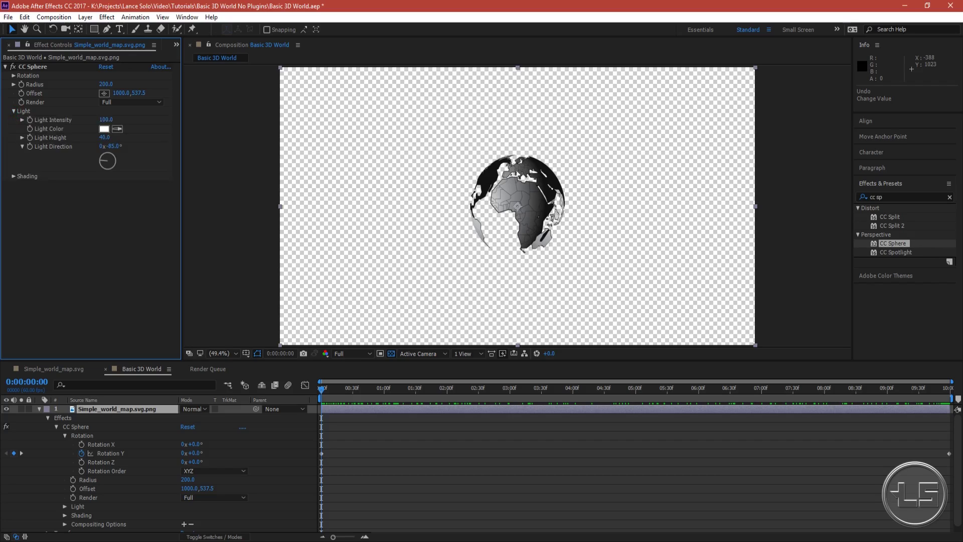
pyautogui.click(13, 176)
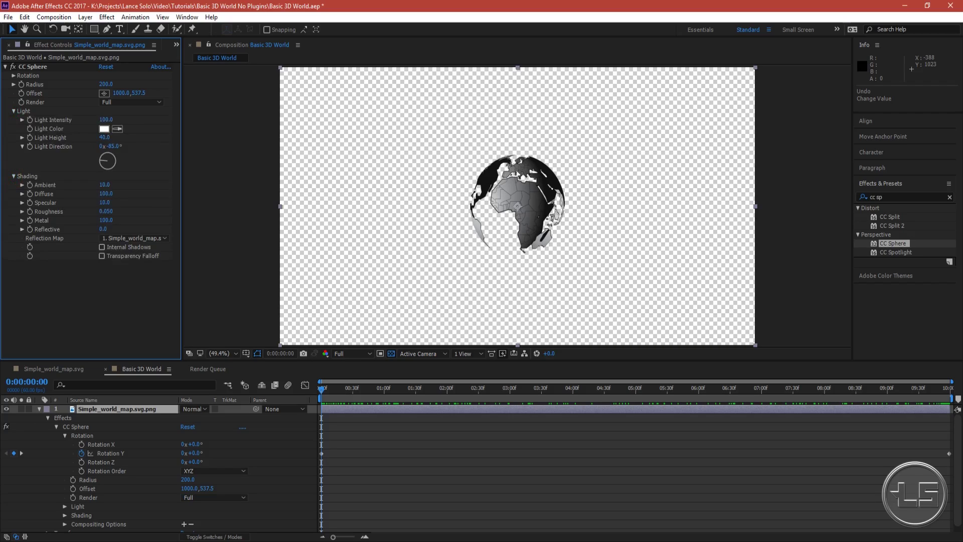
pyautogui.click(13, 177)
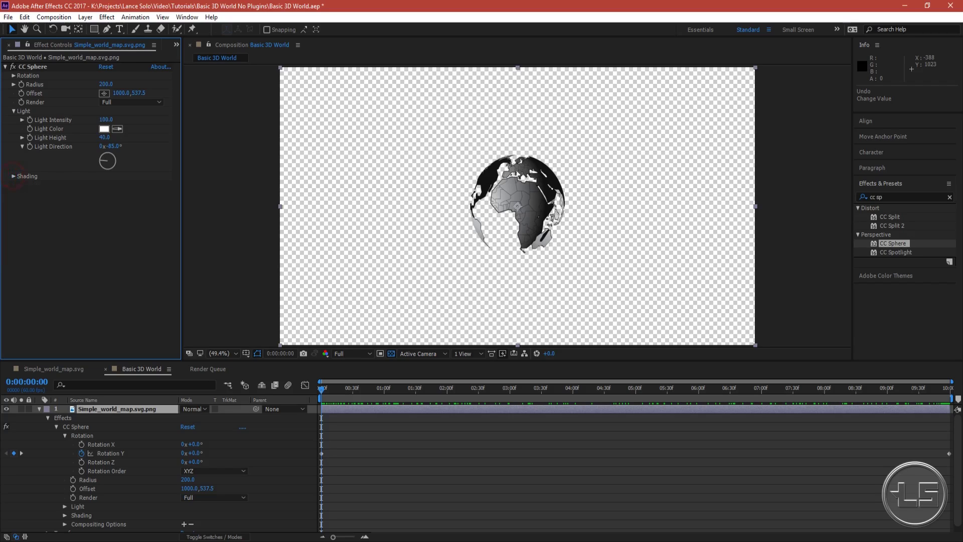
pyautogui.click(14, 111)
pyautogui.click(57, 255)
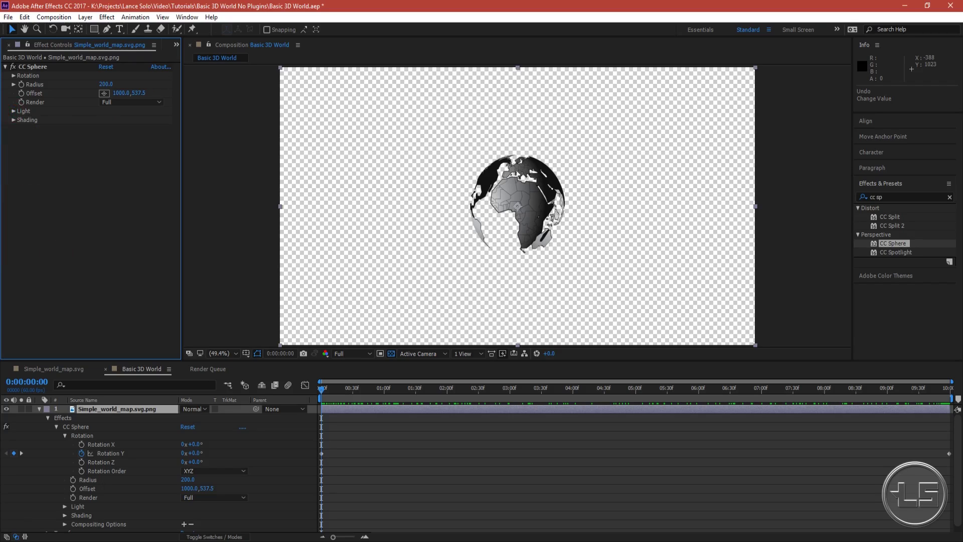
# - Collapse the CC Sphere effect's settings and the map layer's properties in the timeline
pyautogui.click(5, 67)
pyautogui.click(37, 170)
pyautogui.click(33, 66)
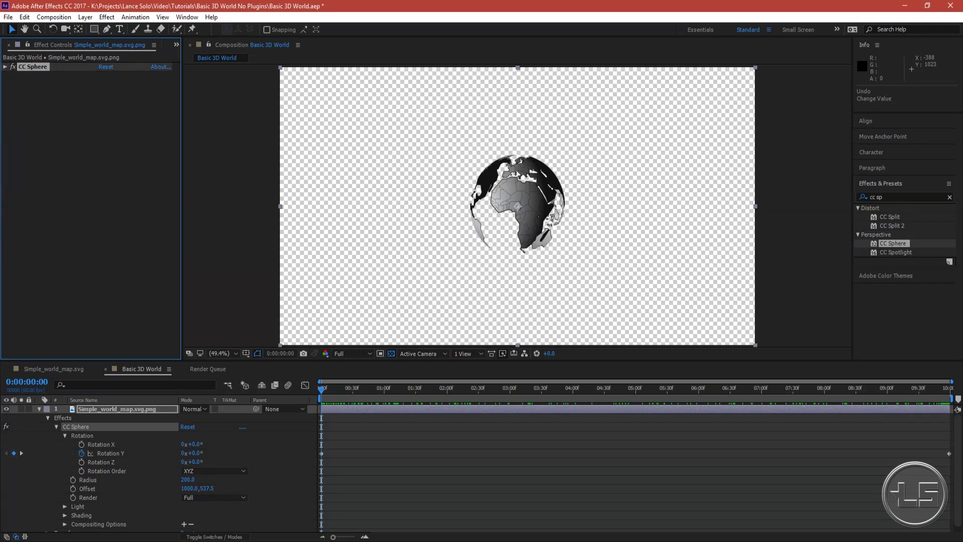
pyautogui.click(5, 66)
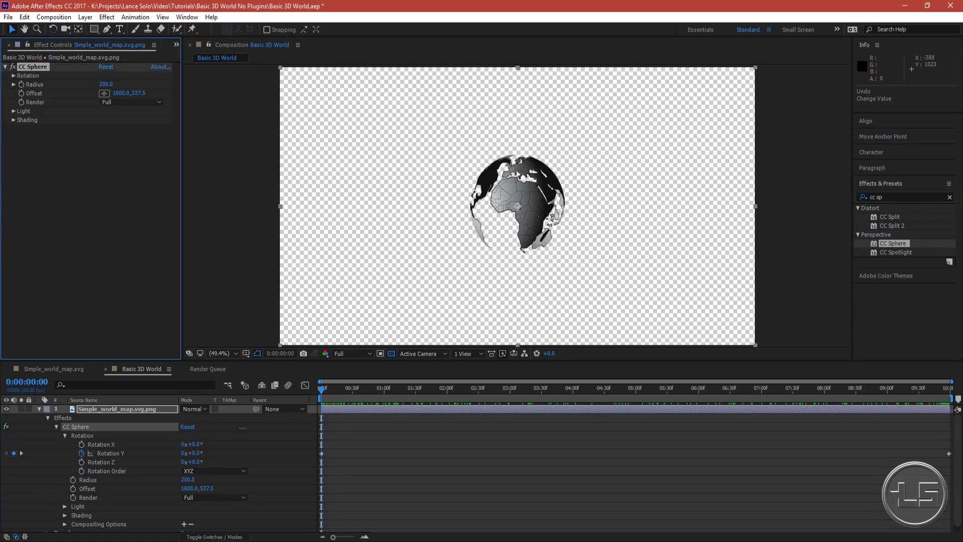
pyautogui.click(5, 67)
pyautogui.click(34, 147)
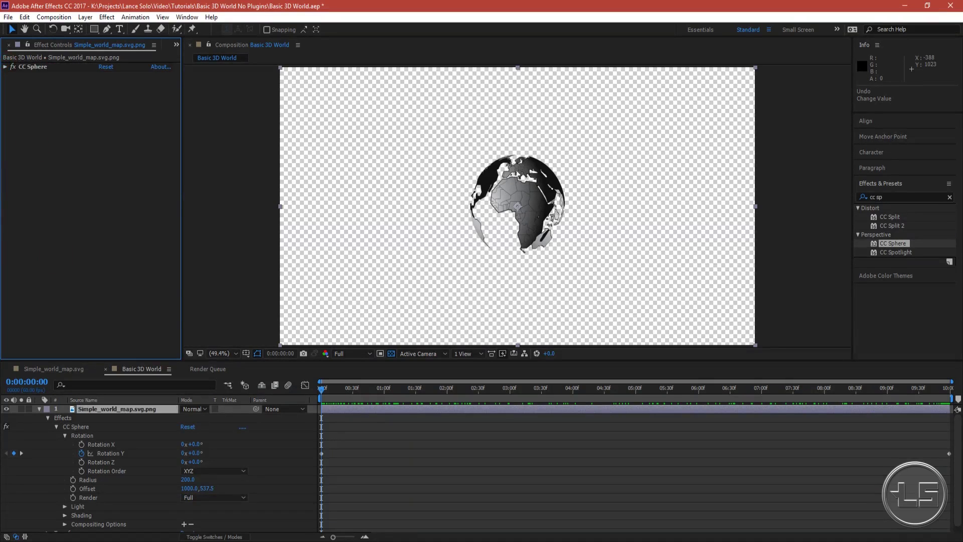
pyautogui.click(39, 409)
pyautogui.click(82, 234)
pyautogui.click(135, 475)
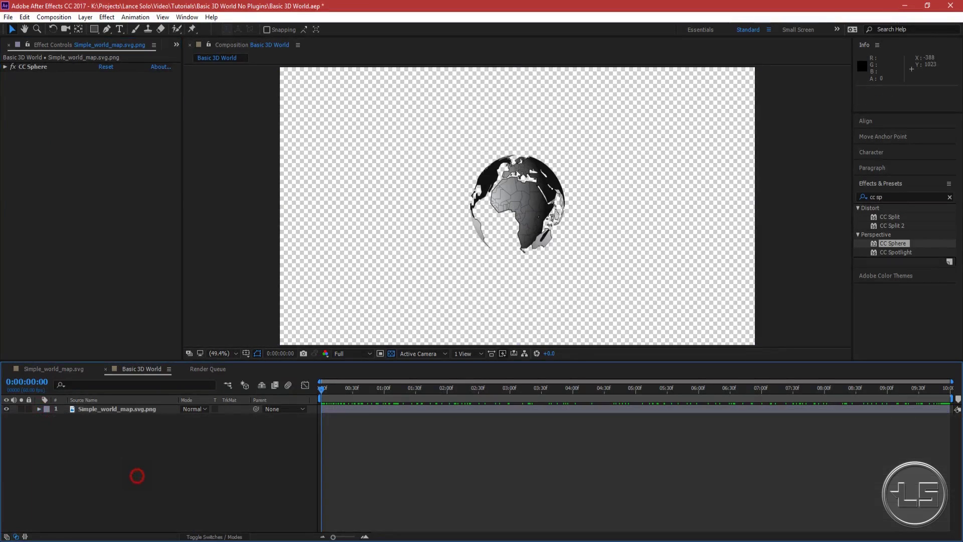
pyautogui.click(119, 409)
pyautogui.rightClick(114, 461)
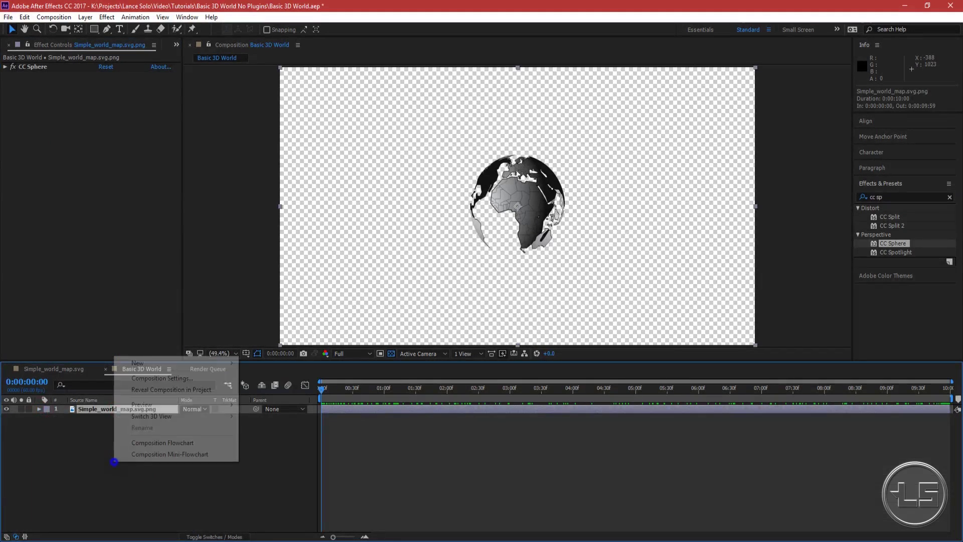
pyautogui.moveTo(157, 362)
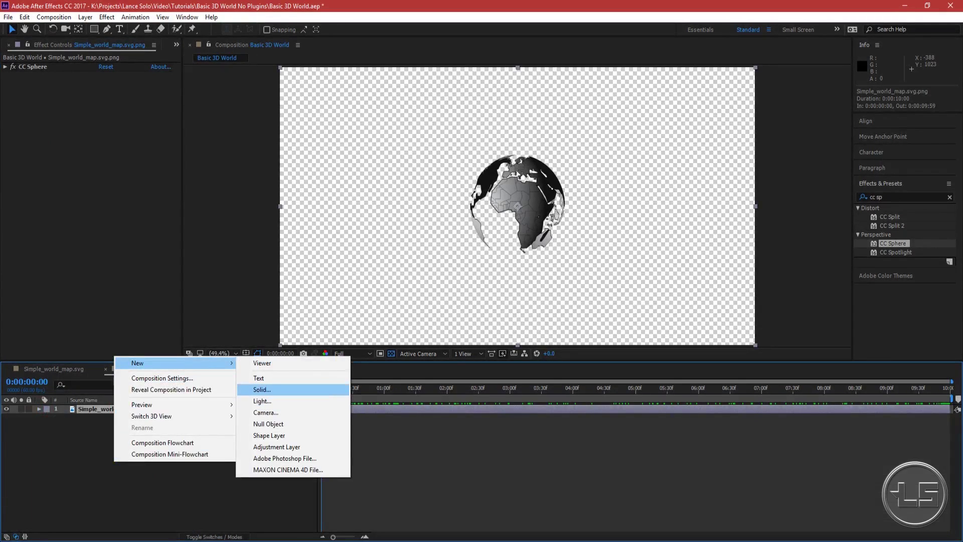
pyautogui.click(103, 477)
# - Create a 1920 x 1080 px dark gray solid layer named World Fill
pyautogui.rightClick(107, 454)
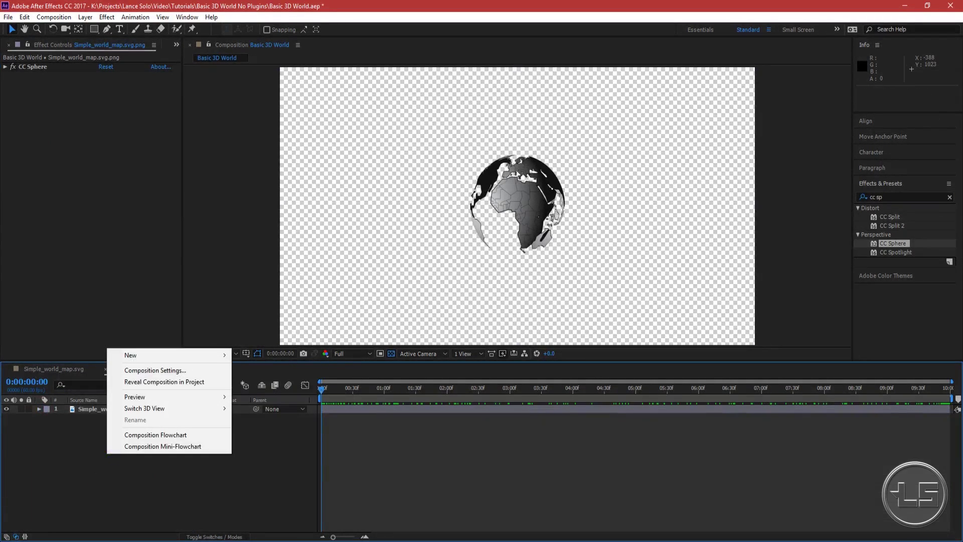
pyautogui.moveTo(184, 357)
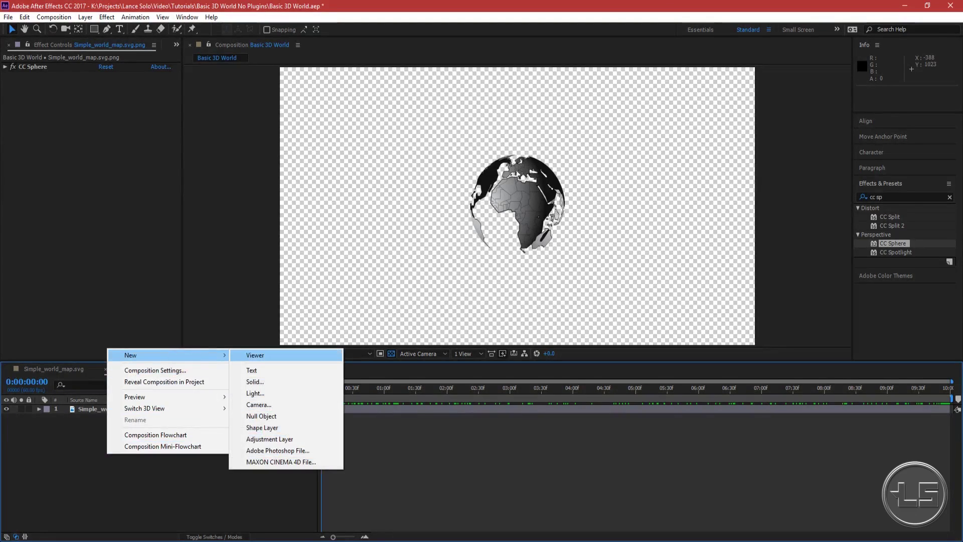
pyautogui.click(267, 383)
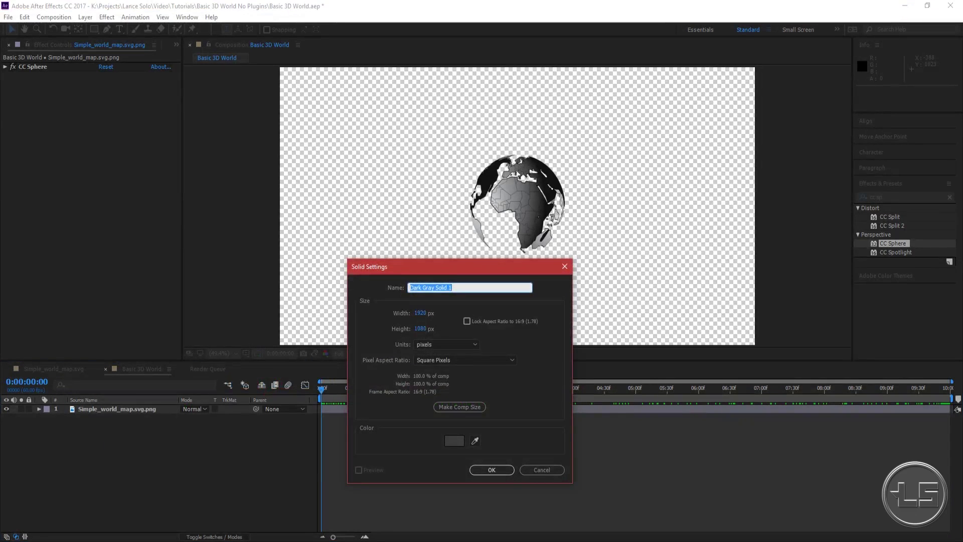
pyautogui.write('World Fill')
pyautogui.click(490, 467)
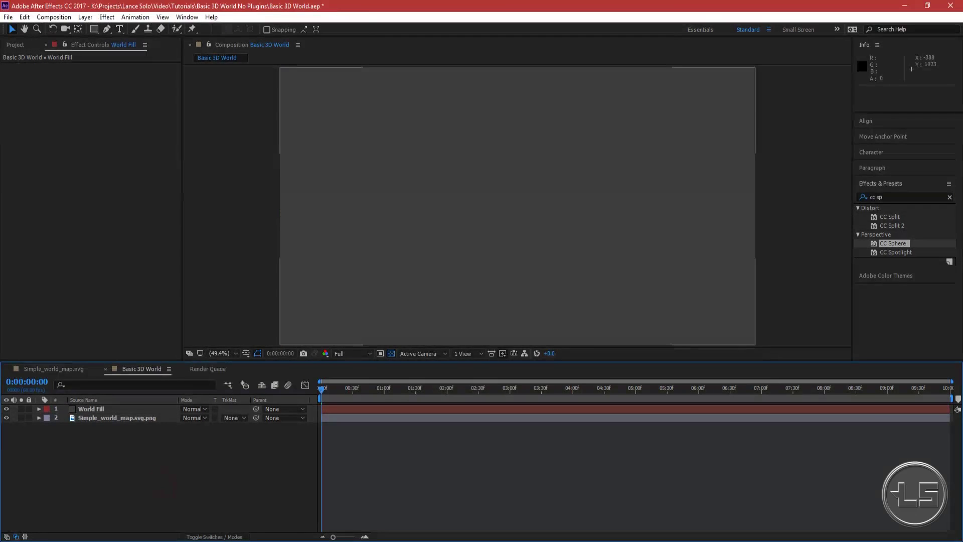
# - Place the World Fill layer below the Simple_world_map.svg.png layer
pyautogui.click(108, 409)
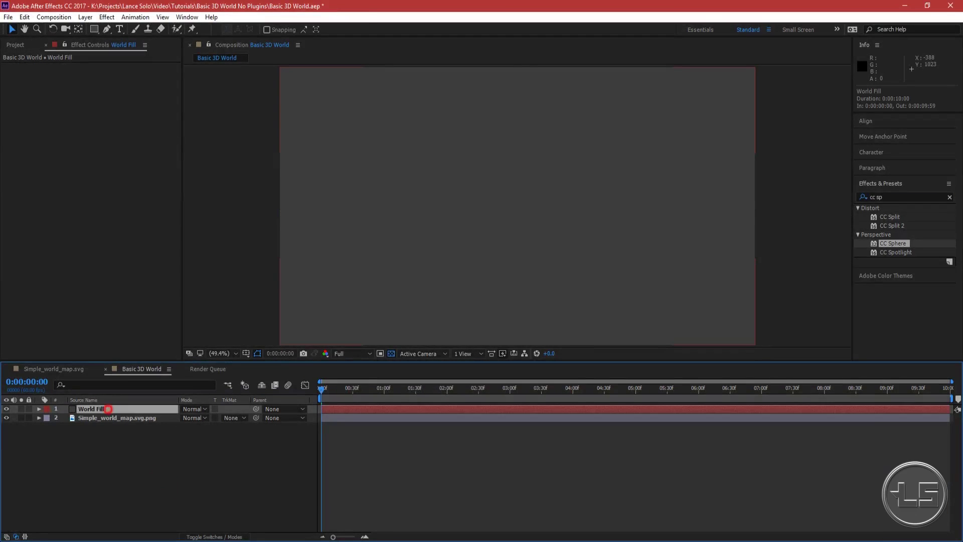
pyautogui.moveTo(108, 409); pyautogui.dragTo(110, 422)
pyautogui.click(208, 467)
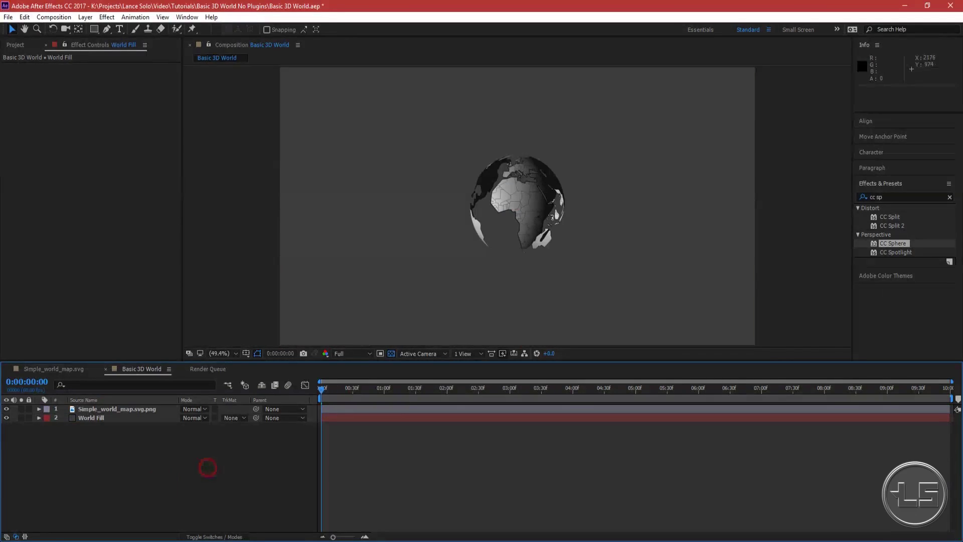
# - Apply CC Sphere to the World Fill layer and check its Shading settings
pyautogui.moveTo(893, 243); pyautogui.dragTo(100, 417)
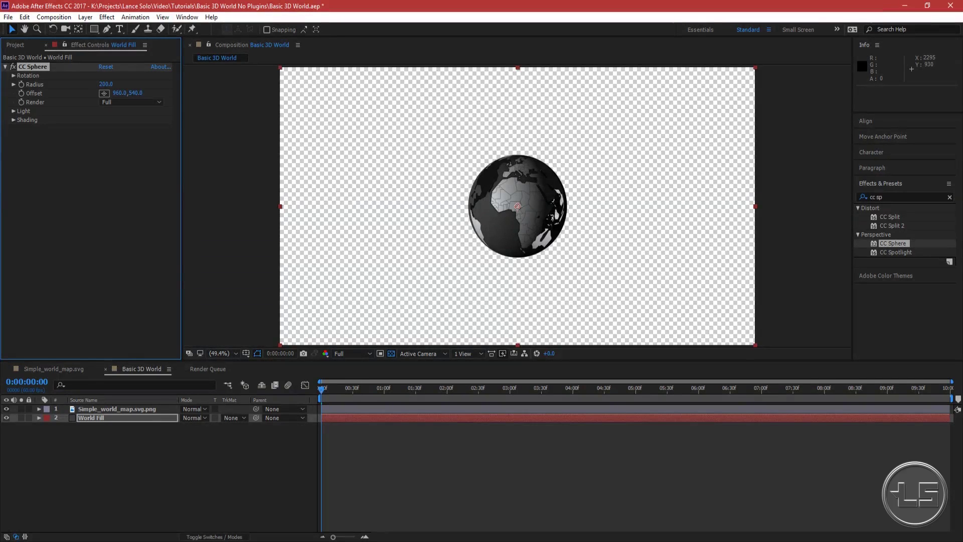
pyautogui.click(13, 120)
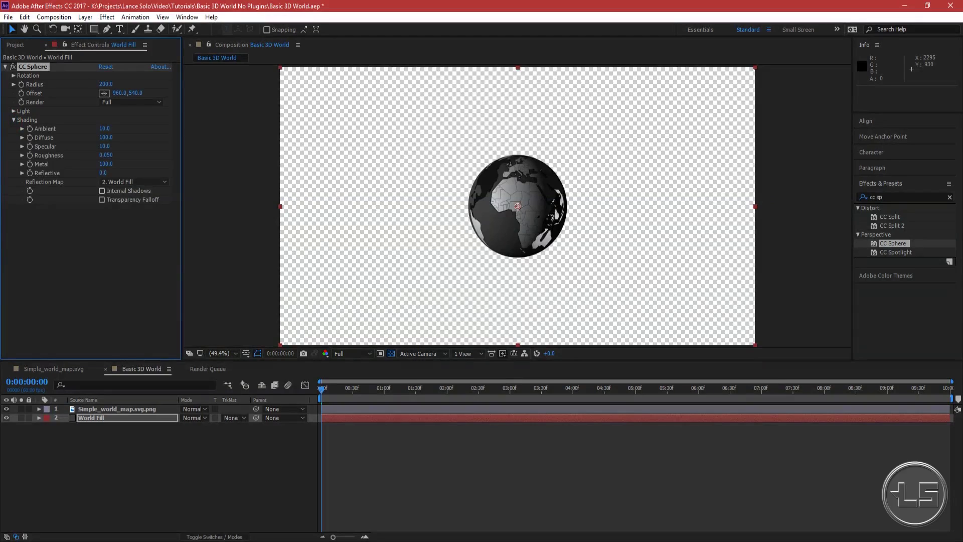
pyautogui.click(13, 119)
pyautogui.click(64, 290)
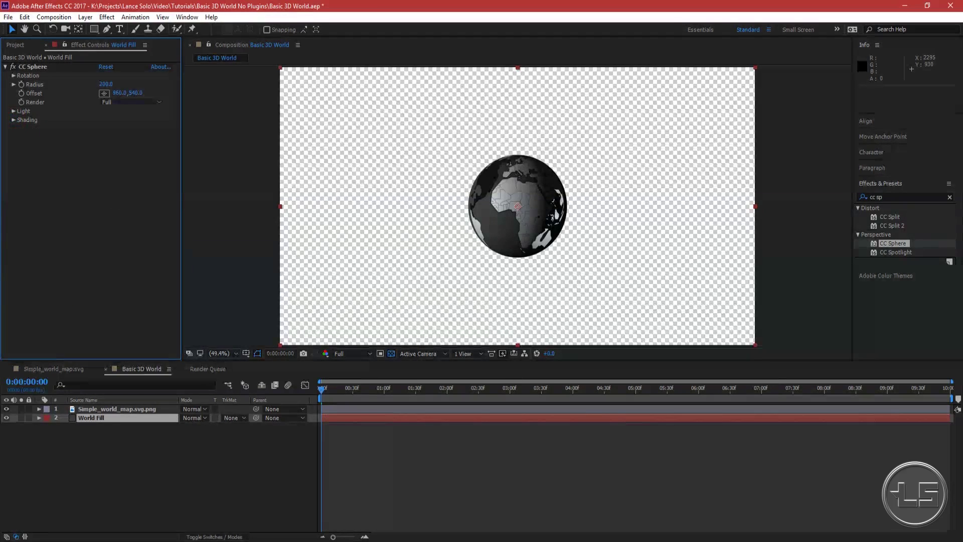
pyautogui.click(107, 418)
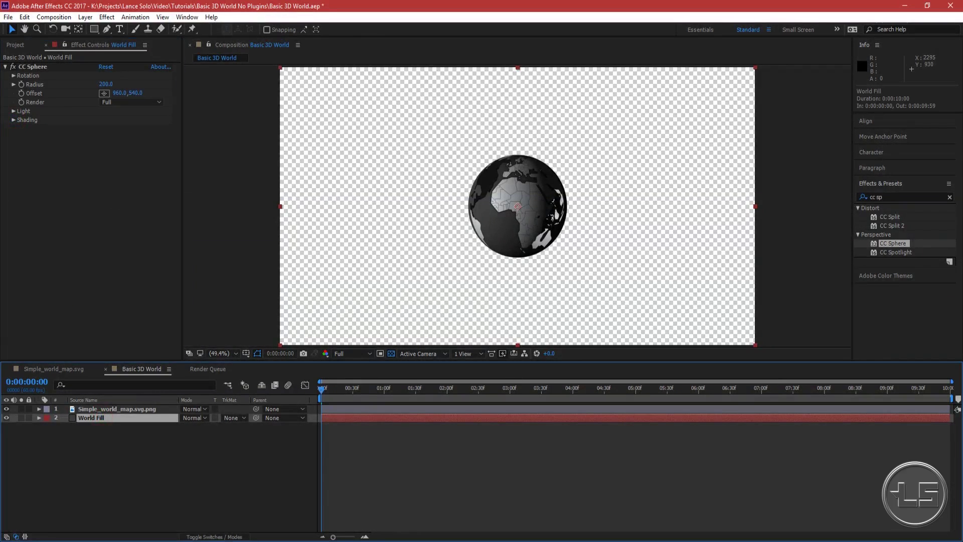
pyautogui.click(54, 17)
pyautogui.moveTo(85, 17)
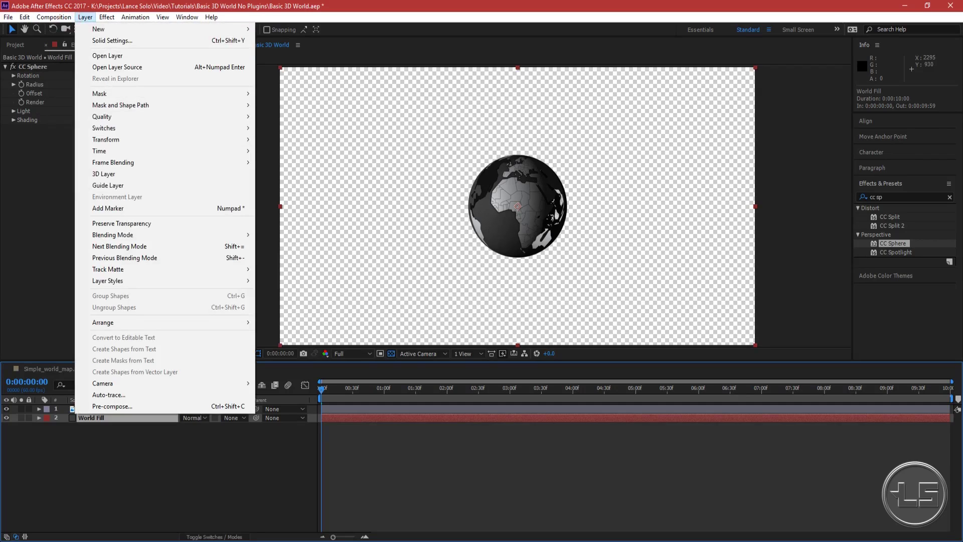
pyautogui.click(108, 41)
pyautogui.click(732, 276)
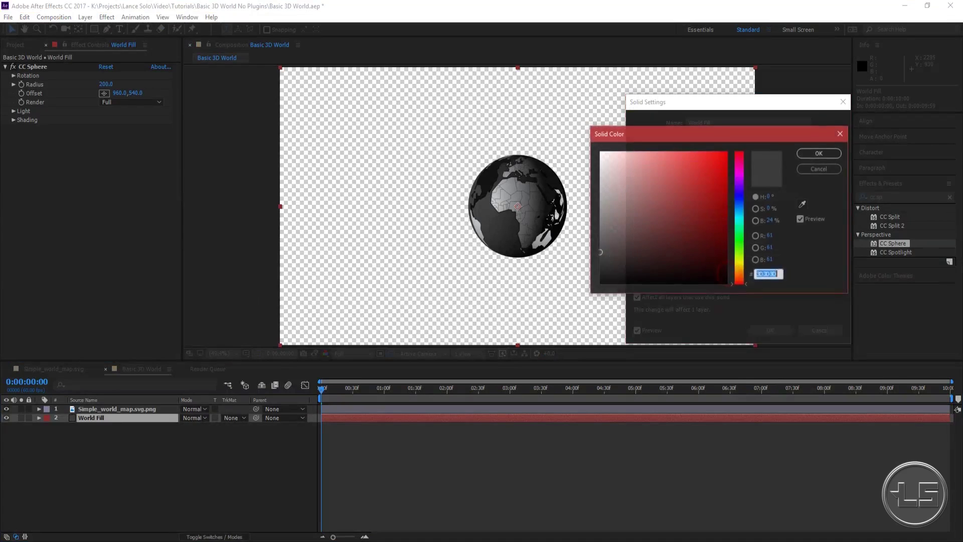
pyautogui.click(714, 172)
pyautogui.moveTo(740, 283); pyautogui.dragTo(739, 199)
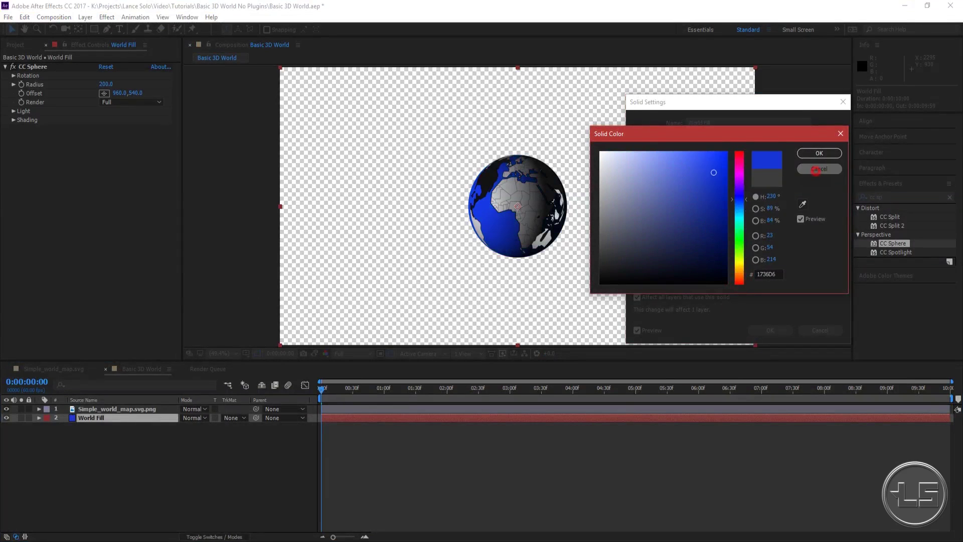
pyautogui.click(819, 168)
pyautogui.click(820, 330)
# - Search the Adobe Color Themes for "sea" and open the Sea Life Blue theme for editing
pyautogui.click(885, 276)
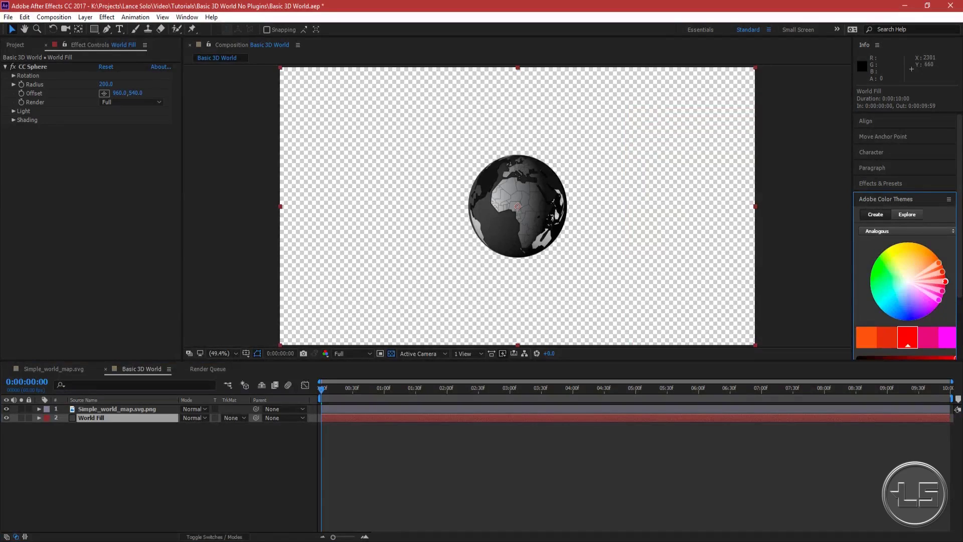
pyautogui.click(902, 215)
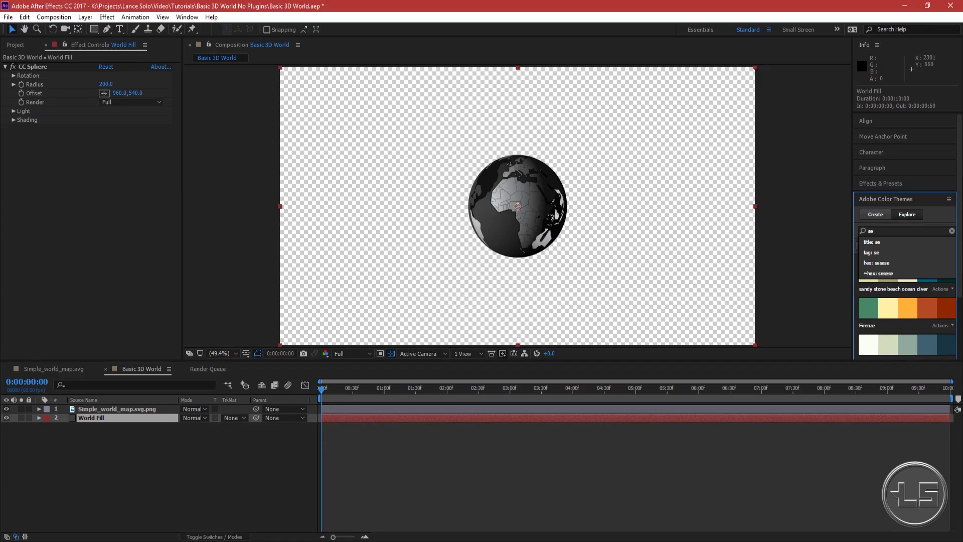
pyautogui.write('a')
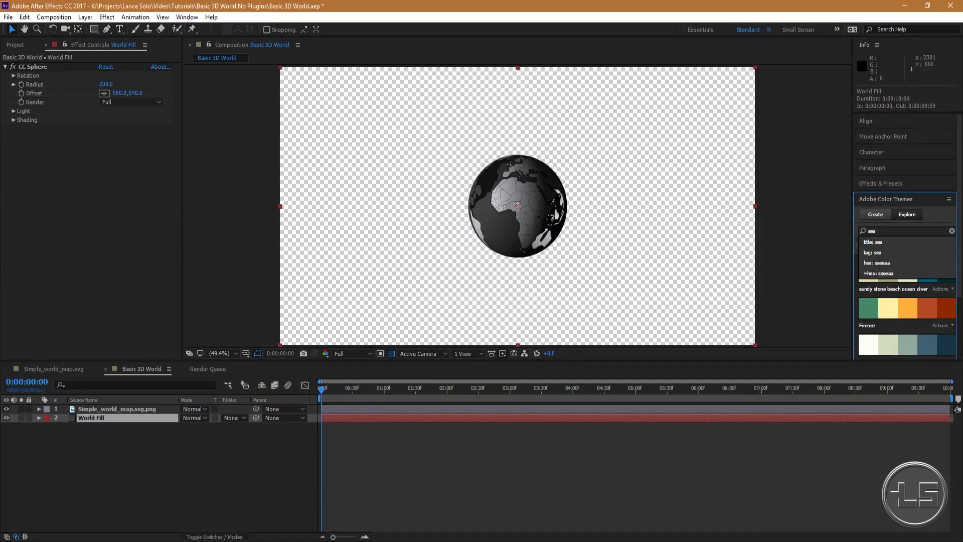
pyautogui.press('Return')
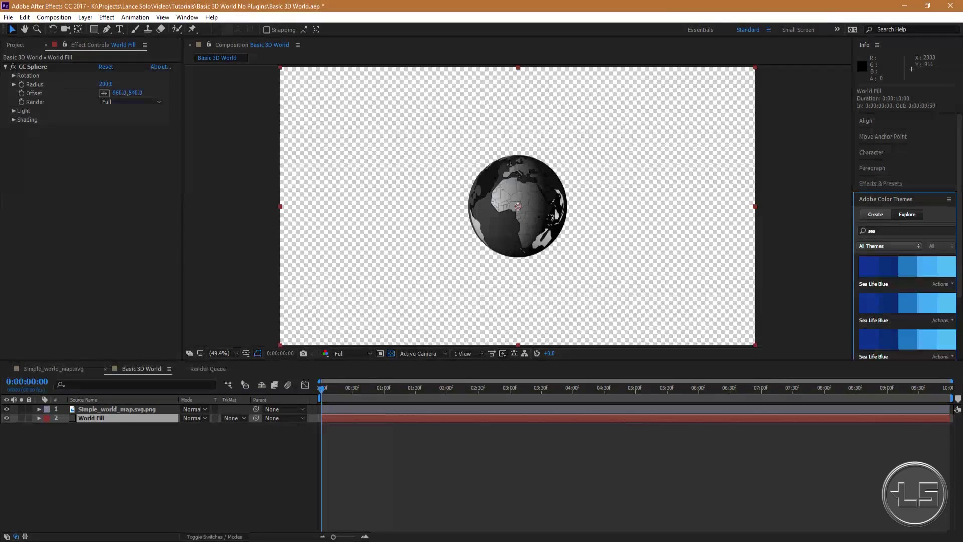
pyautogui.click(877, 283)
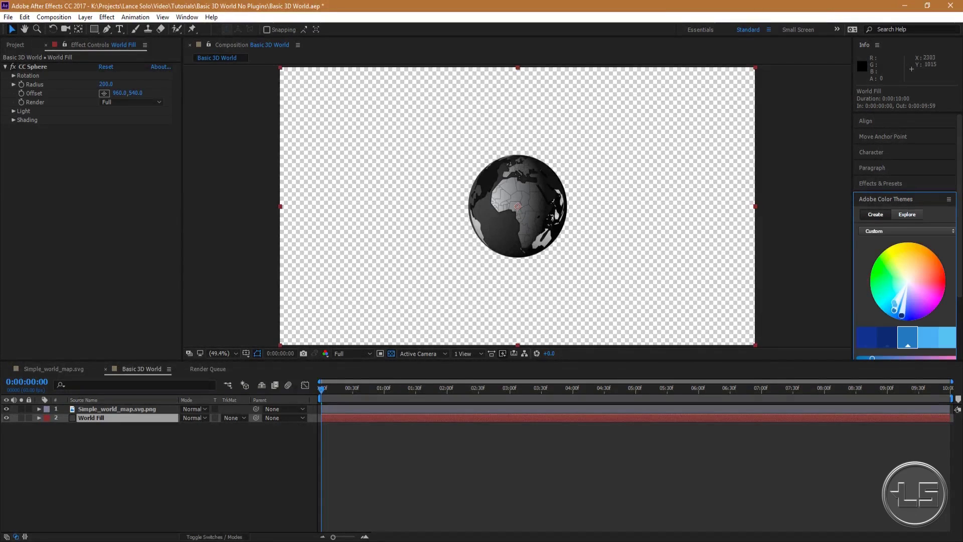
# - Select the fourth, light blue swatch of the Sea Life Blue theme and copy its hex code 4AB0F4
pyautogui.click(928, 337)
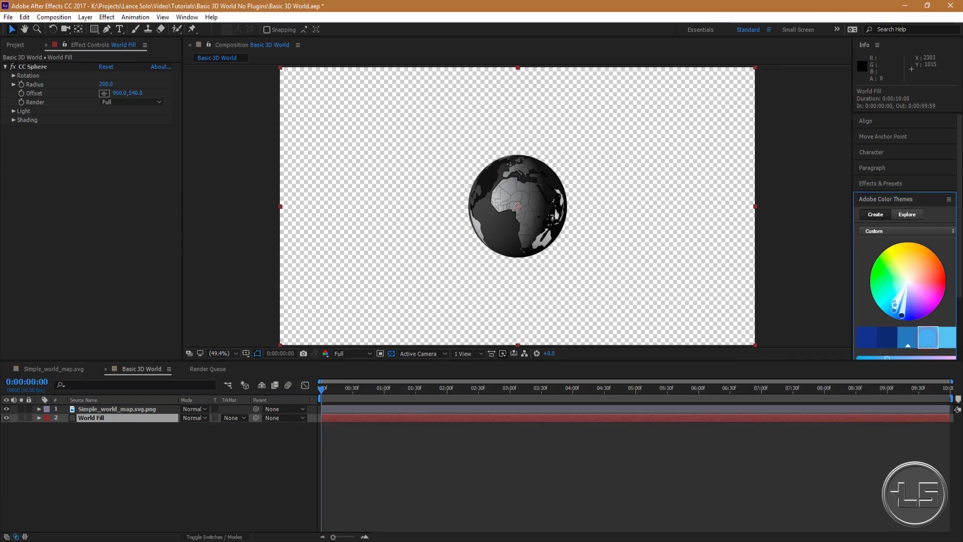
pyautogui.scroll(-2, 906, 290)
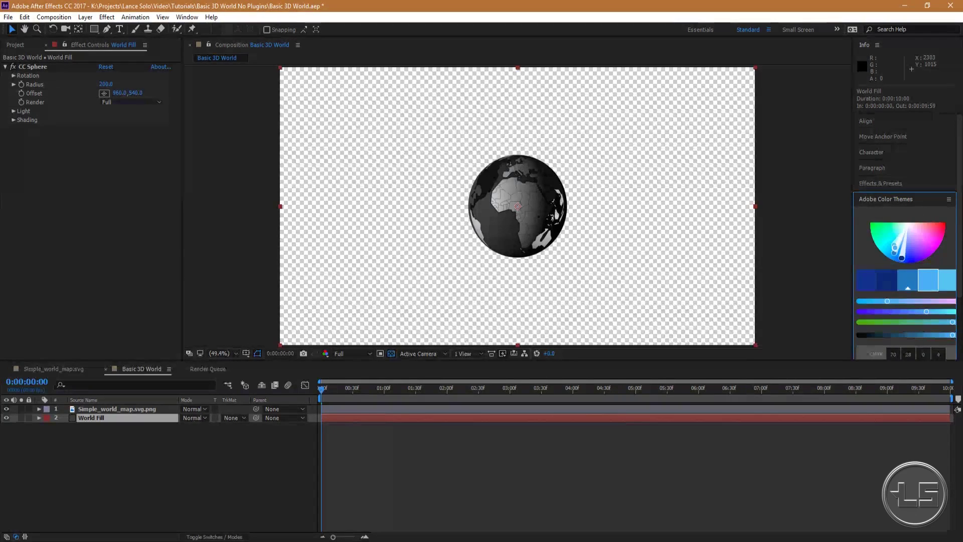
pyautogui.scroll(-3, 906, 236)
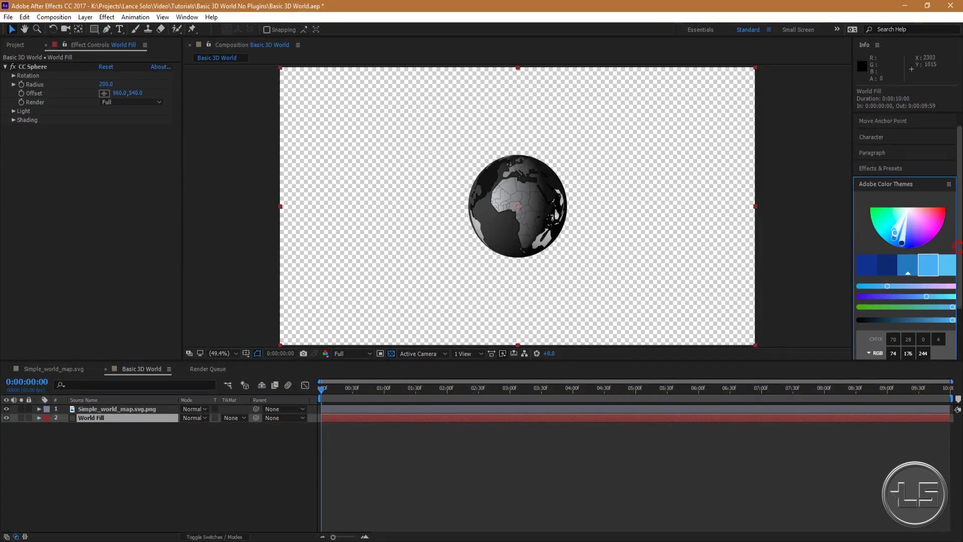
pyautogui.click(922, 327)
pyautogui.doubleClick(907, 329)
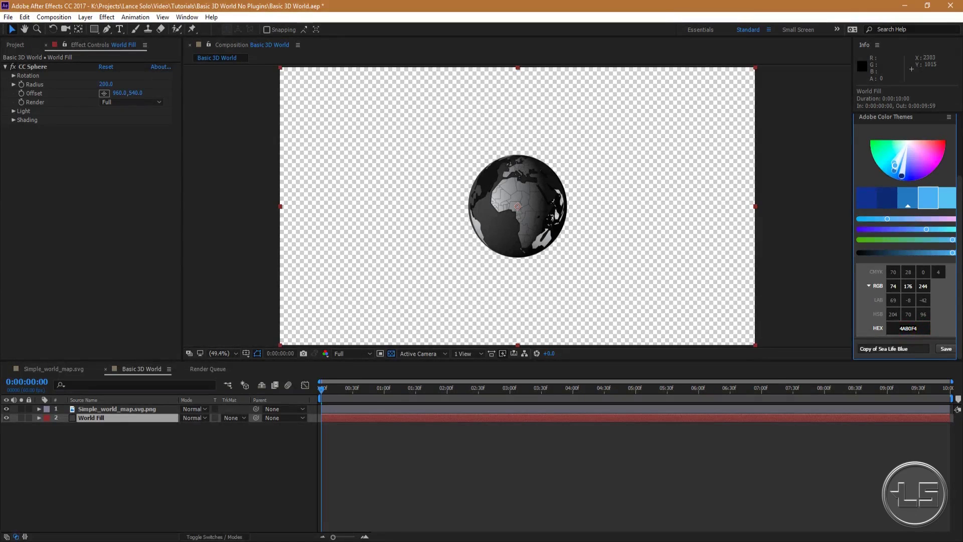
pyautogui.moveTo(913, 328); pyautogui.dragTo(884, 328)
pyautogui.doubleClick(906, 328)
pyautogui.hotkey('ctrl', 'c')
pyautogui.click(904, 328)
# - Set the World Fill solid's color to the copied hex 4AB0F4 and preview the globe's rotation
pyautogui.click(107, 16)
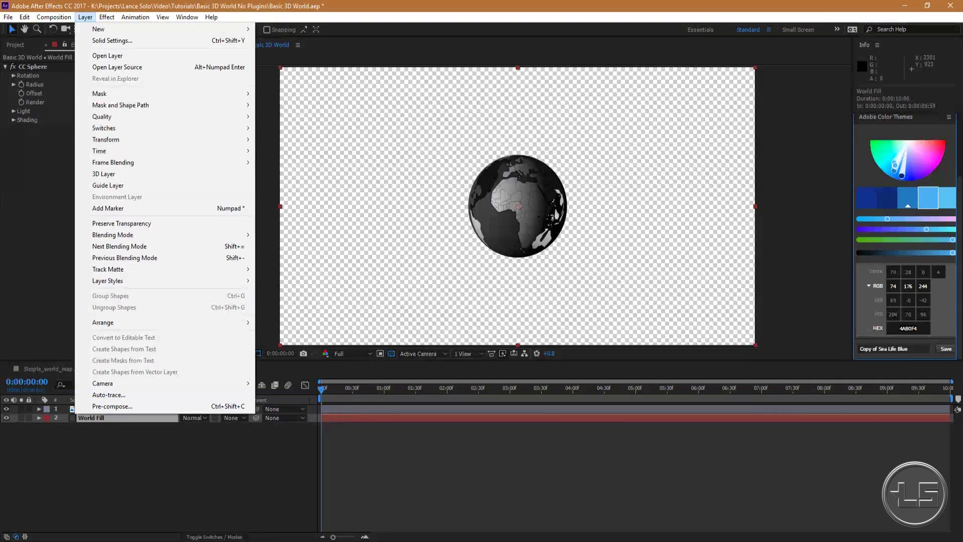
pyautogui.click(112, 40)
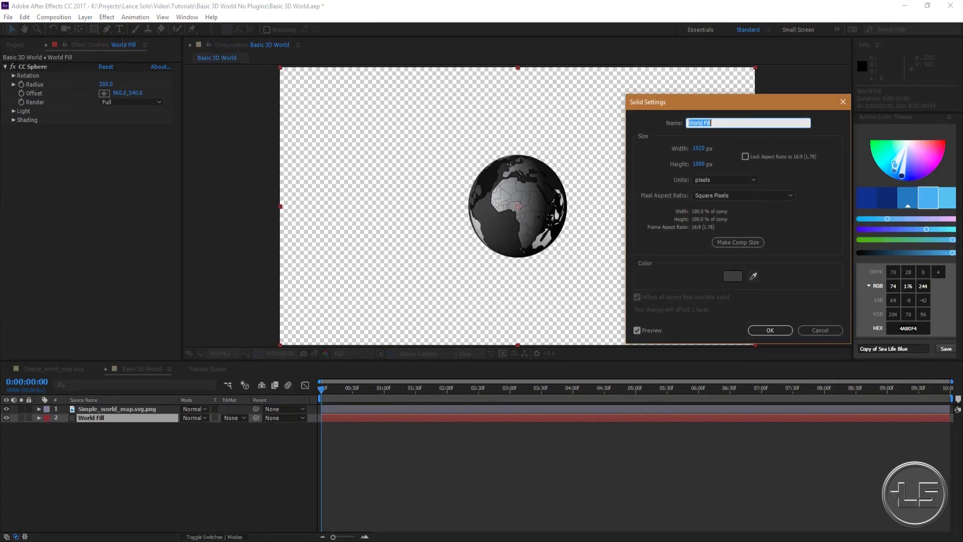
pyautogui.click(732, 273)
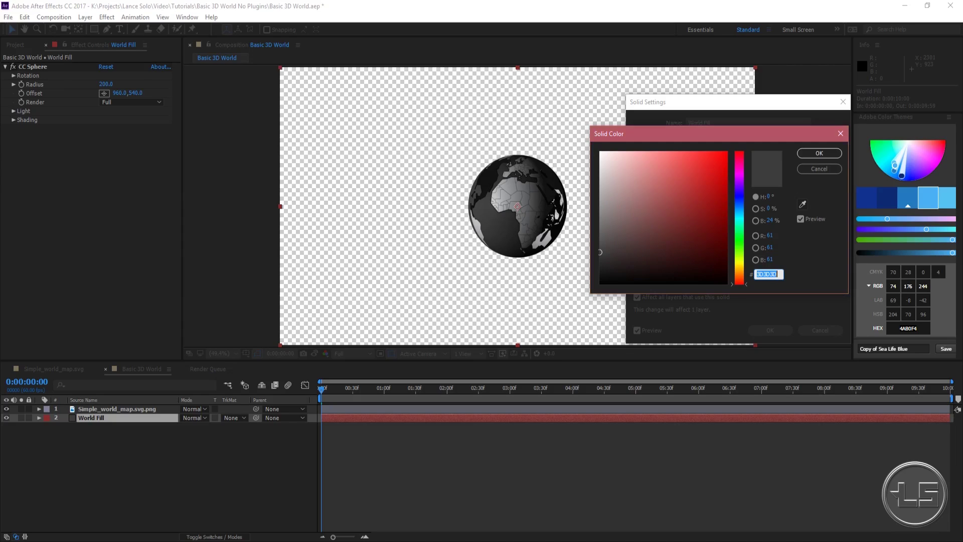
pyautogui.hotkey('ctrl', 'v')
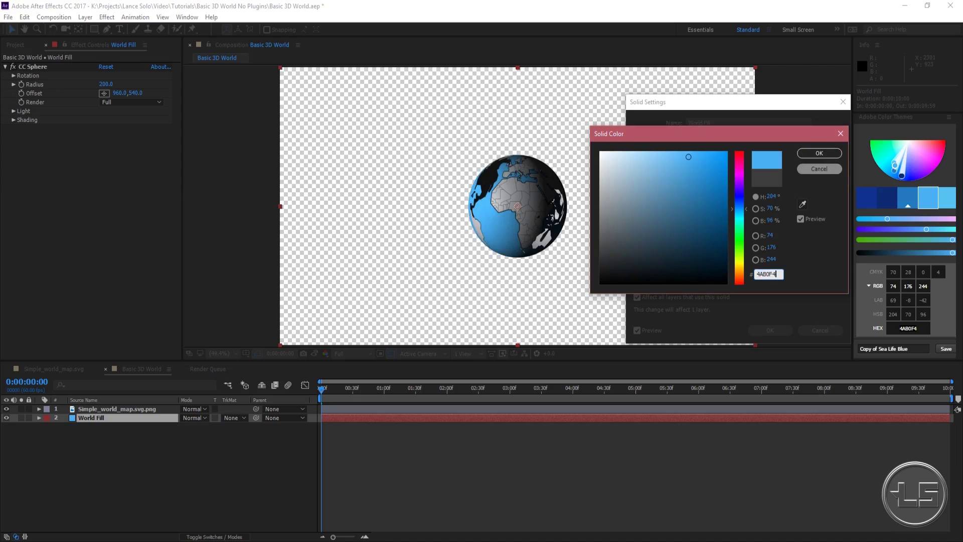
pyautogui.click(809, 155)
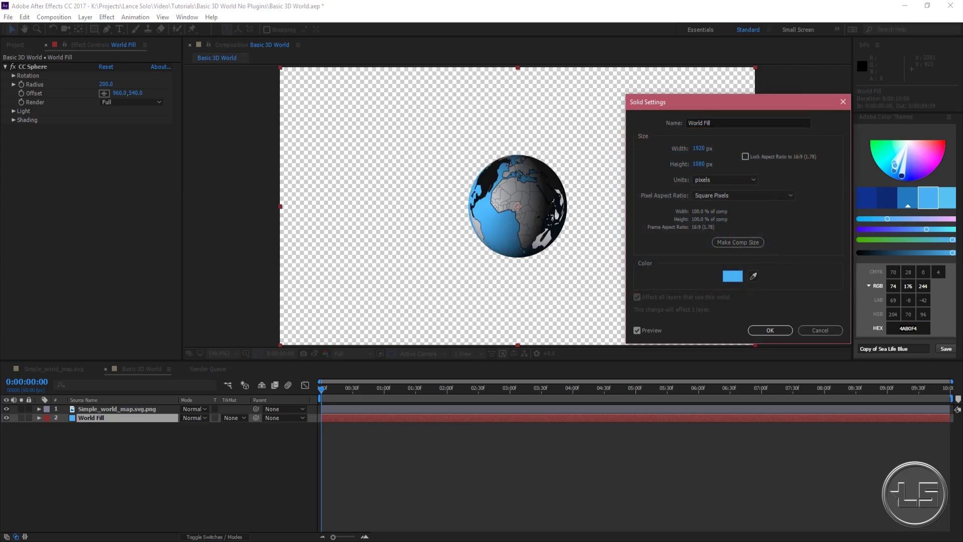
pyautogui.click(770, 330)
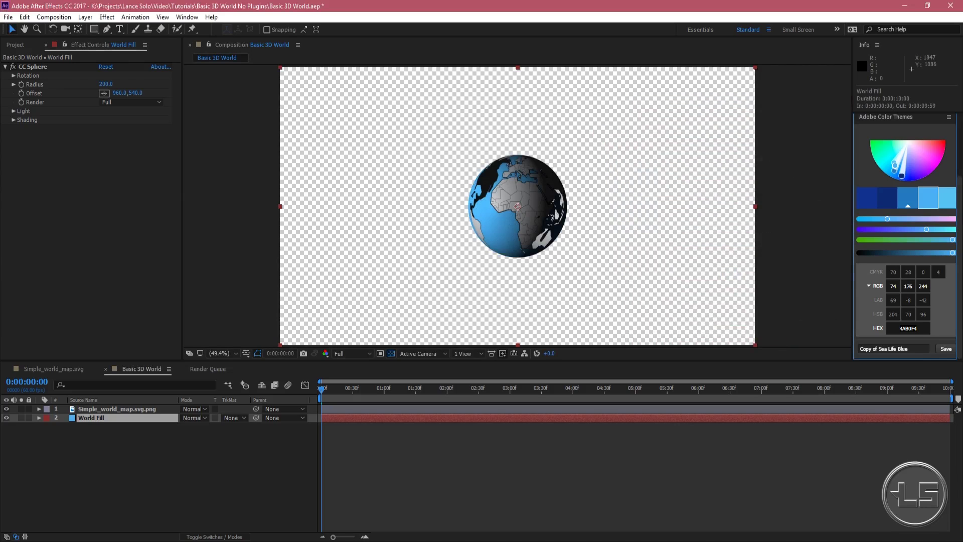
pyautogui.press('space')
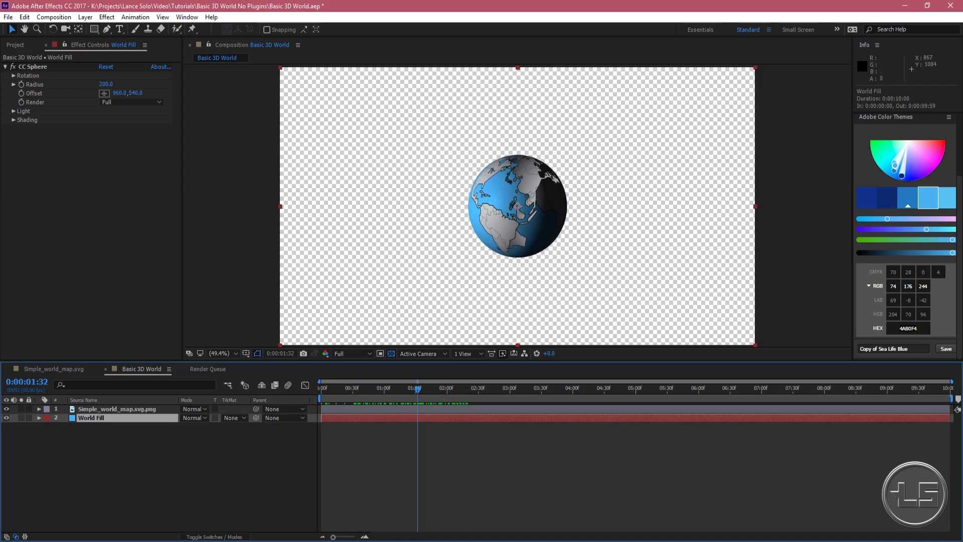
pyautogui.press('space')
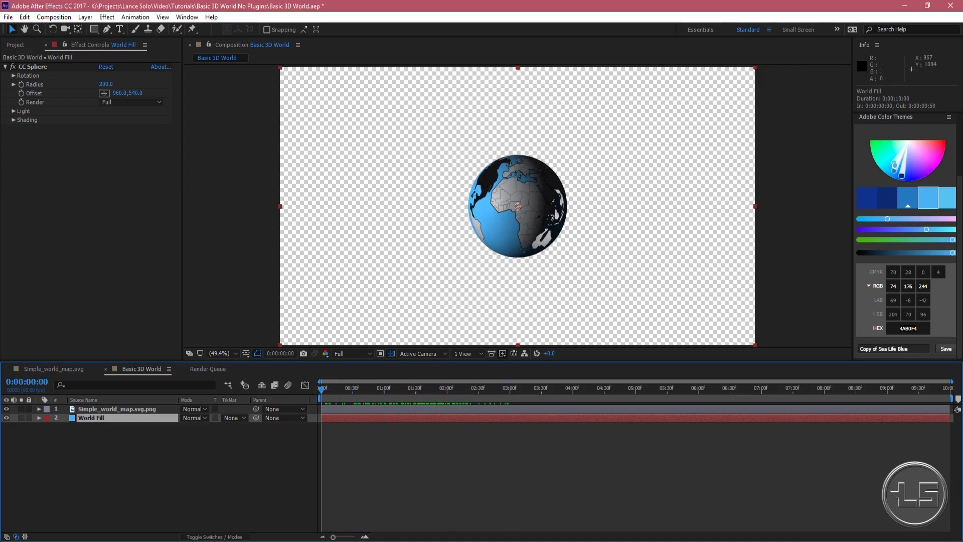
# - Set the CC Sphere Render option of the Simple_world_map.svg.png layer to Outside and preview the rotation
pyautogui.click(96, 409)
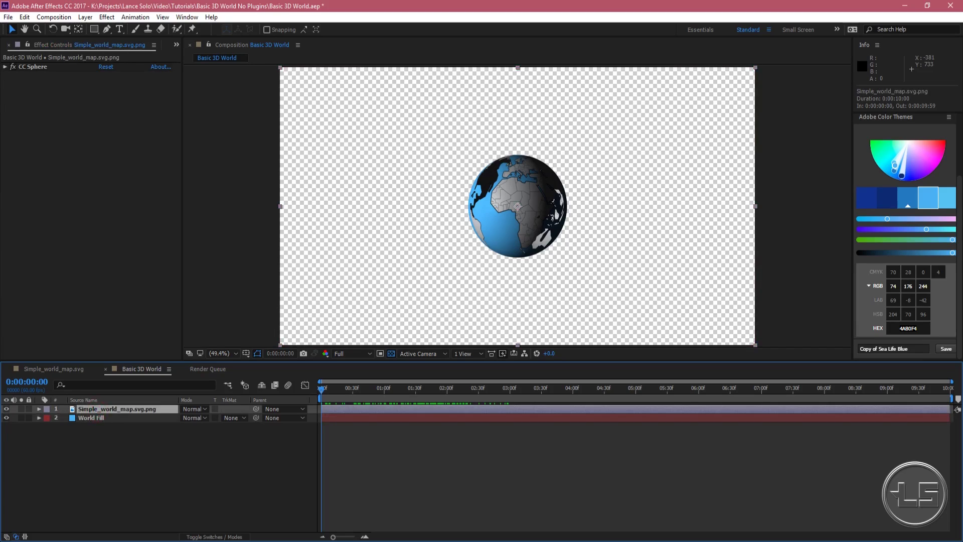
pyautogui.click(5, 67)
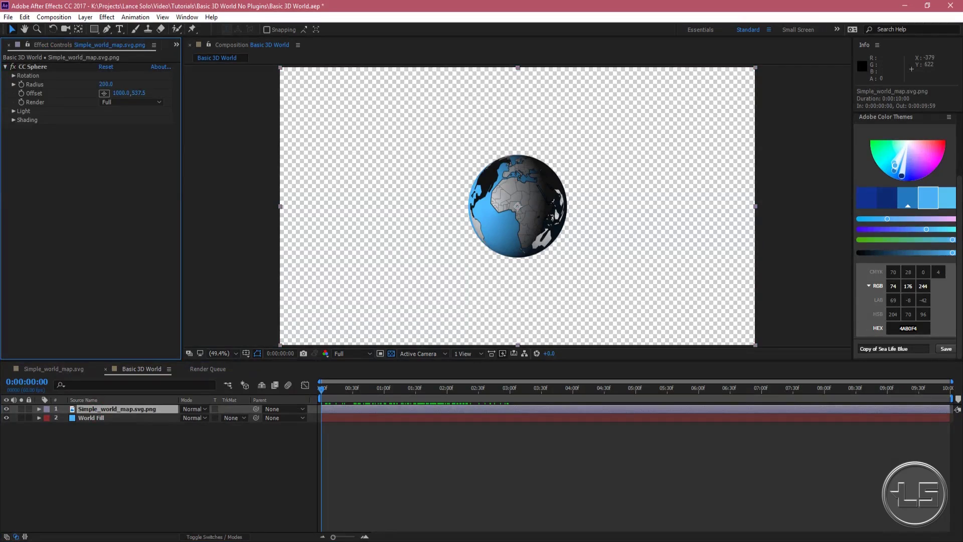
pyautogui.click(131, 101)
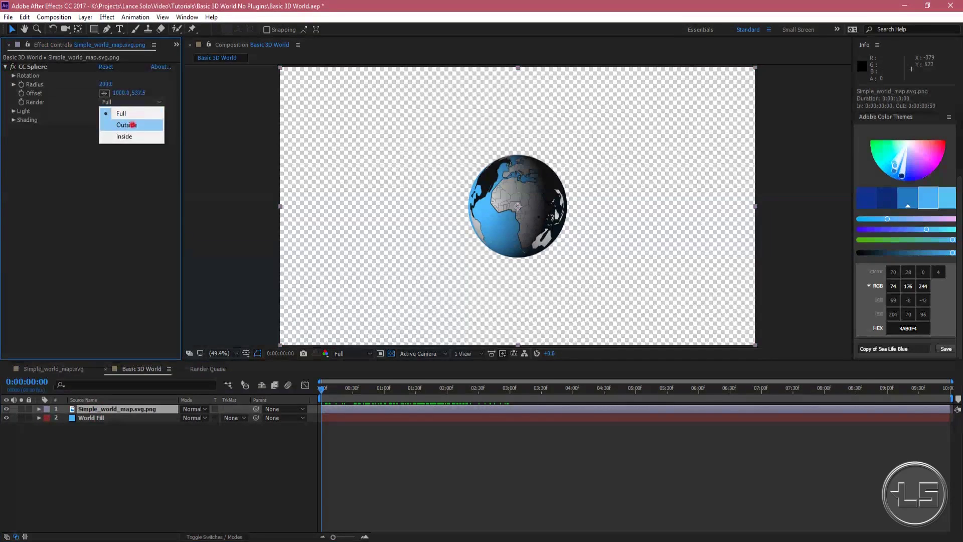
pyautogui.click(116, 122)
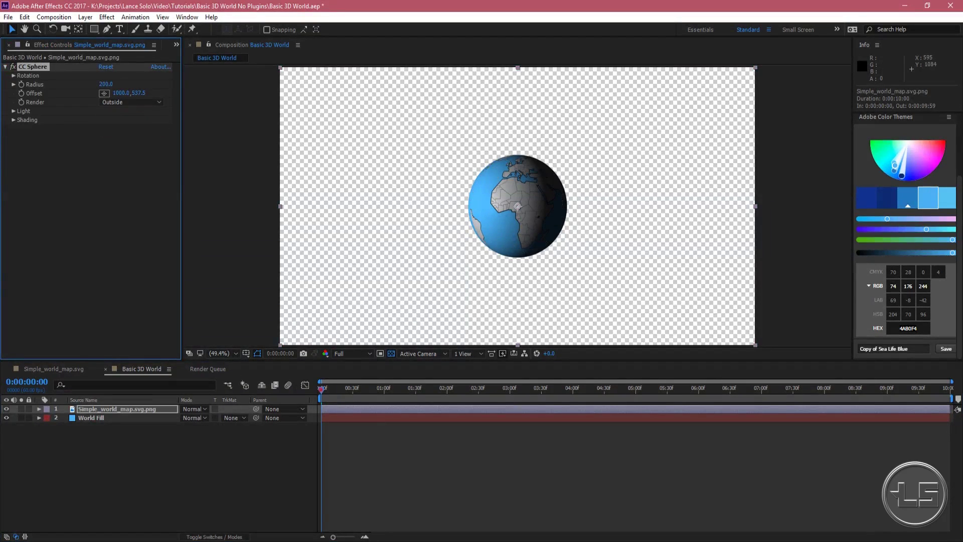
pyautogui.press('space')
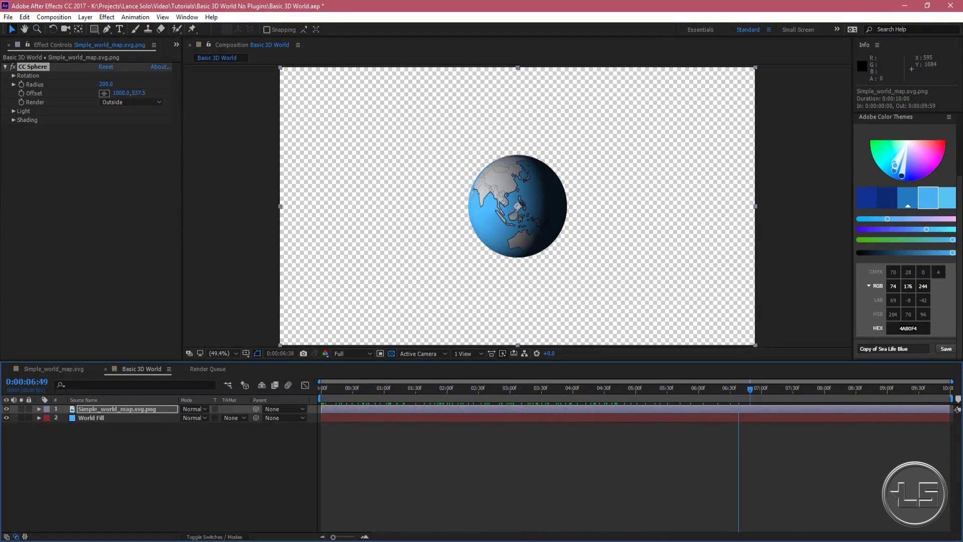
pyautogui.press('space')
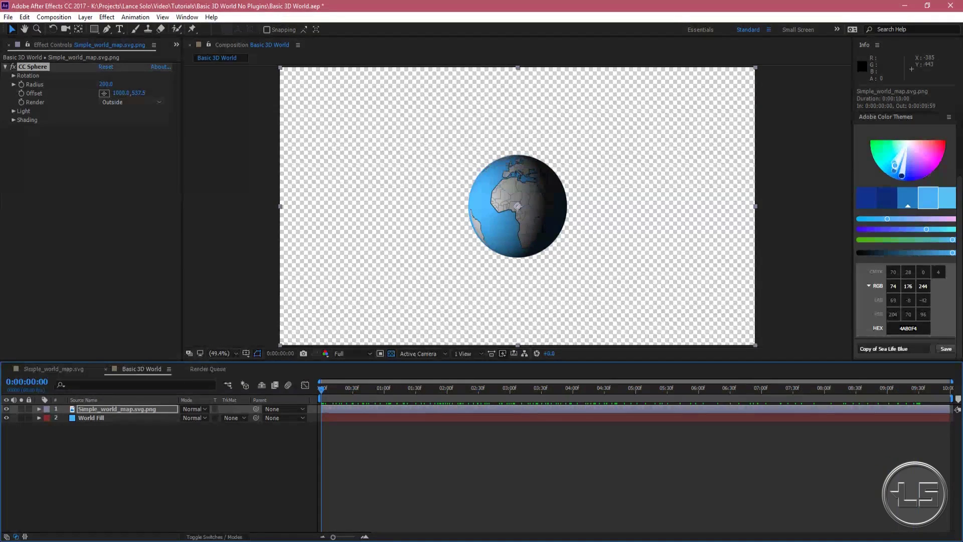
# - Compare the Full and Inside render options on the map's sphere, return it to Outside and preview the rotation
pyautogui.click(131, 102)
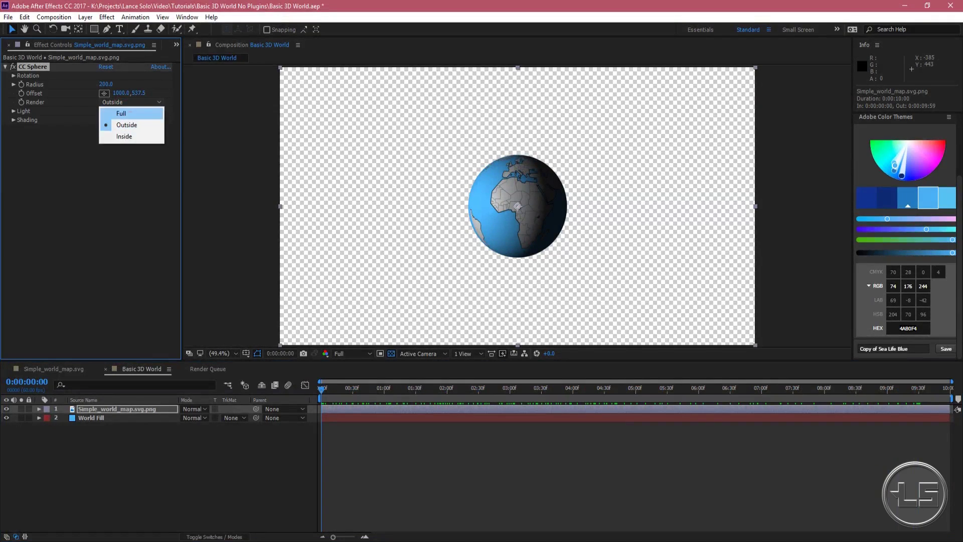
pyautogui.click(121, 113)
pyautogui.click(130, 102)
pyautogui.click(126, 137)
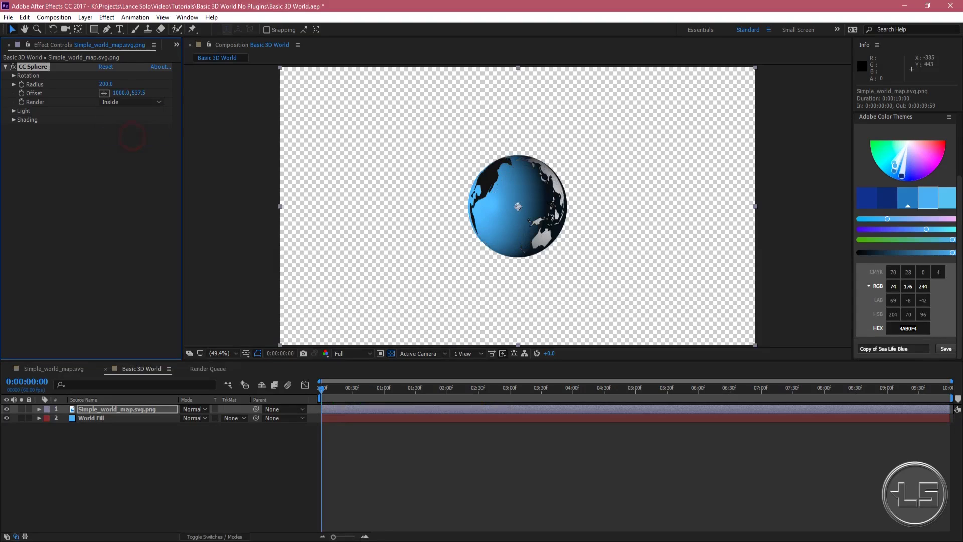
pyautogui.click(131, 101)
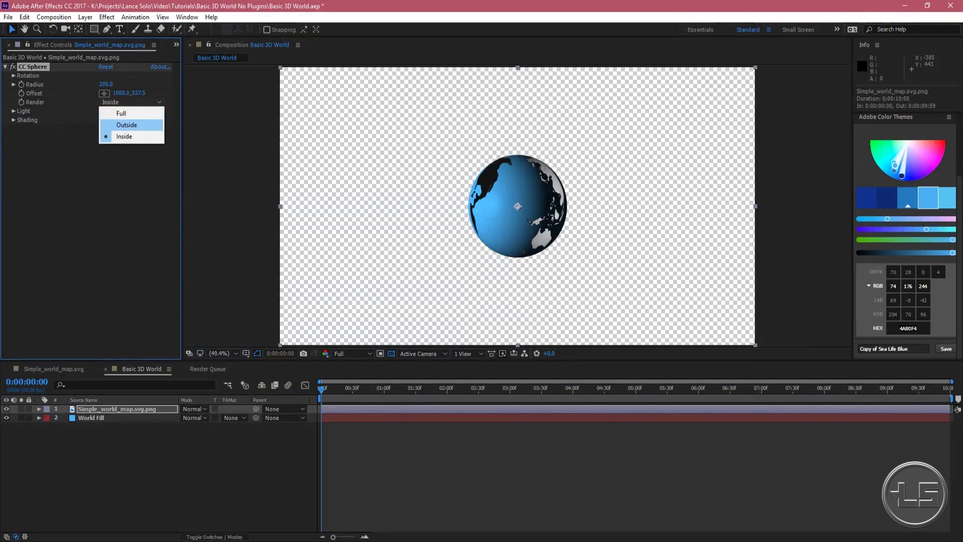
pyautogui.click(127, 125)
pyautogui.click(322, 392)
pyautogui.press('space')
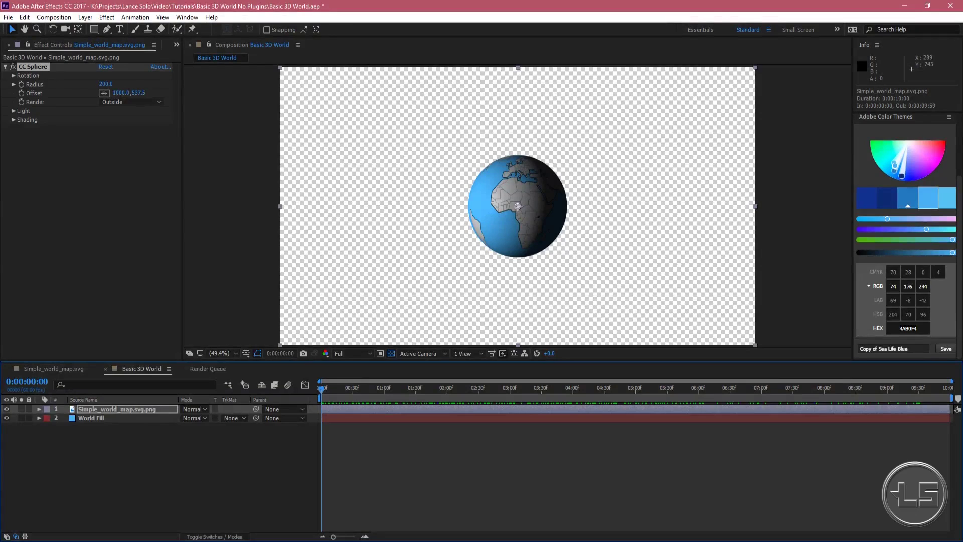
# - Reduce the CC Sphere radius of the World Fill layer to about 194
pyautogui.click(133, 462)
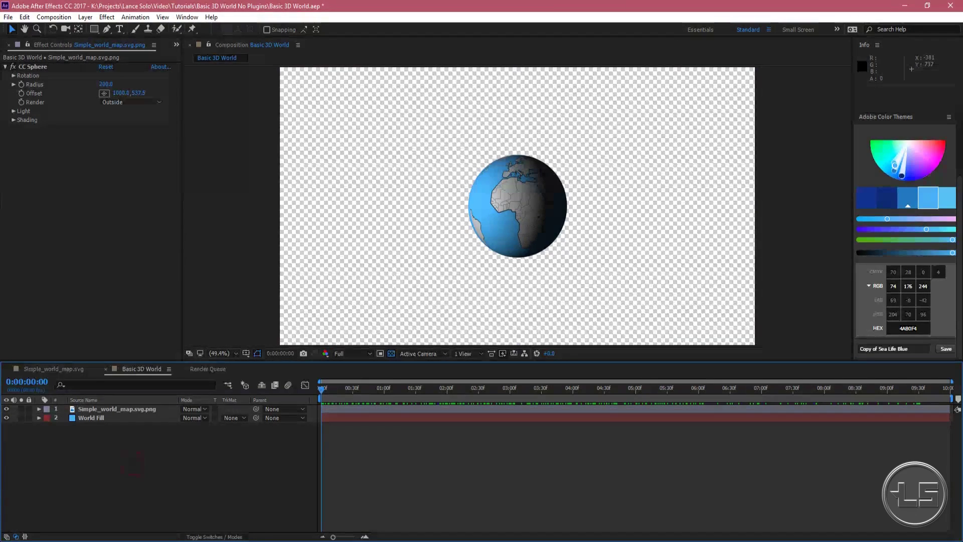
pyautogui.click(103, 418)
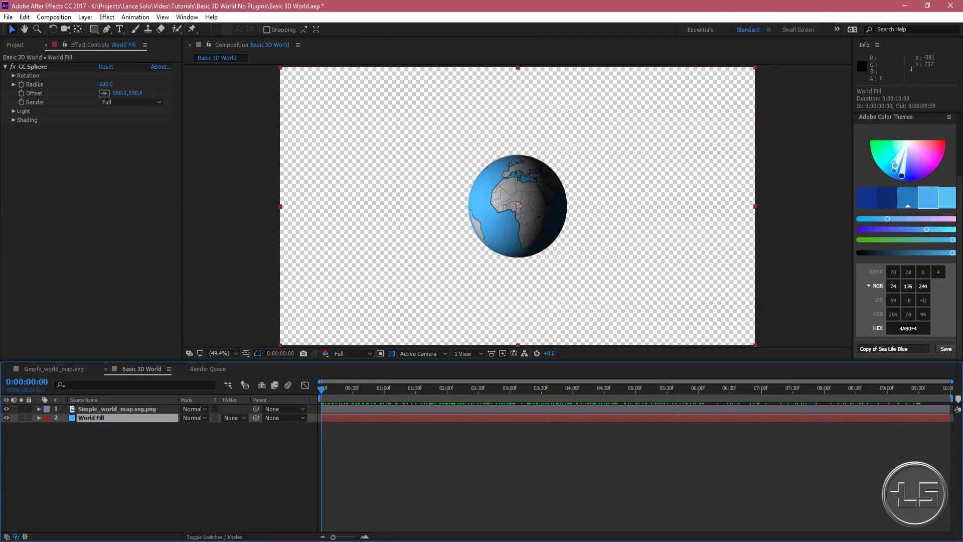
pyautogui.click(14, 84)
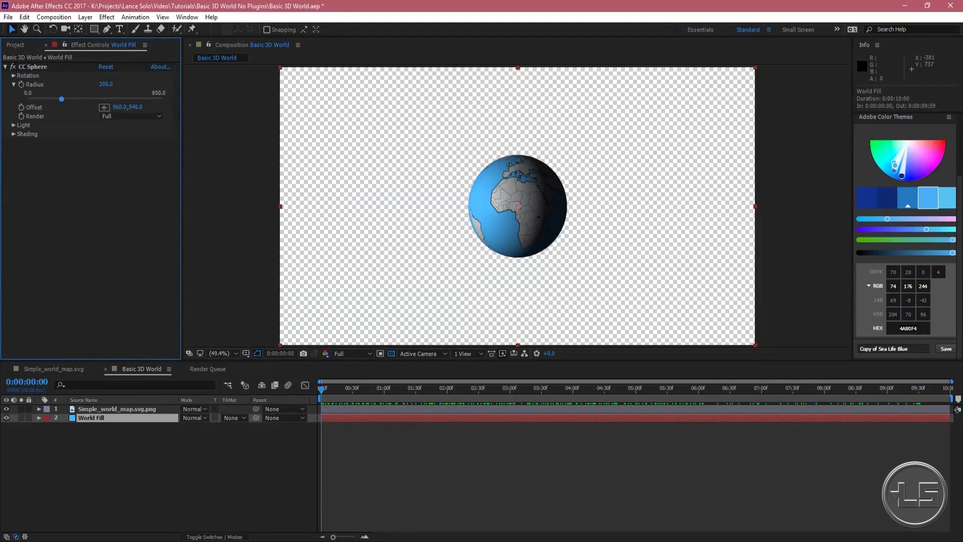
pyautogui.moveTo(62, 98); pyautogui.dragTo(61, 99)
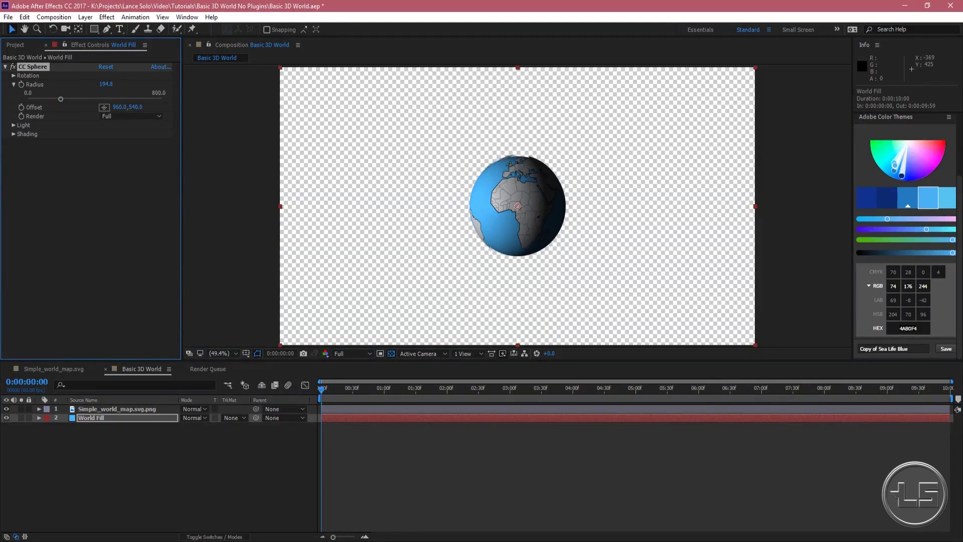
# - Reduce the CC Sphere radius of the World Fill layer to about 191 and preview the globe's rotation
pyautogui.moveTo(61, 99); pyautogui.dragTo(60, 99)
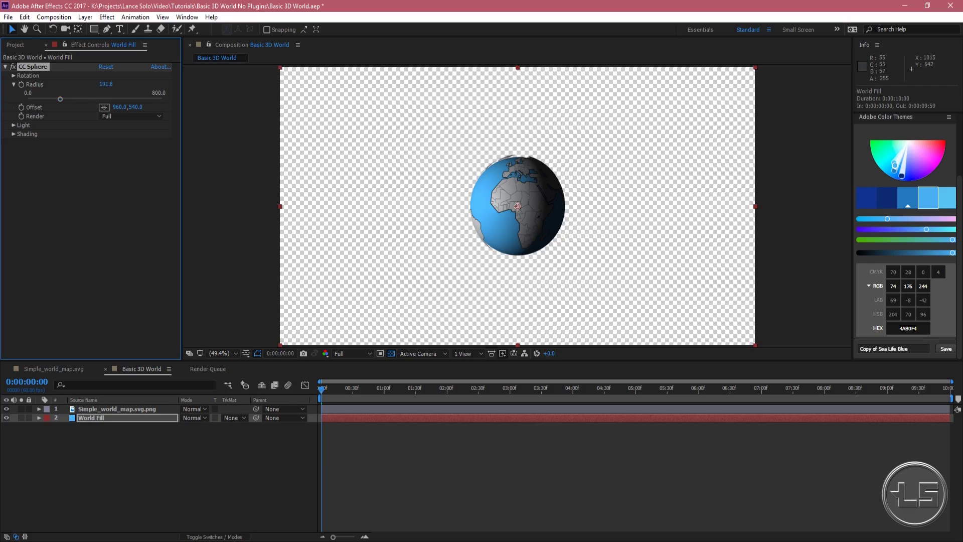
pyautogui.press('space')
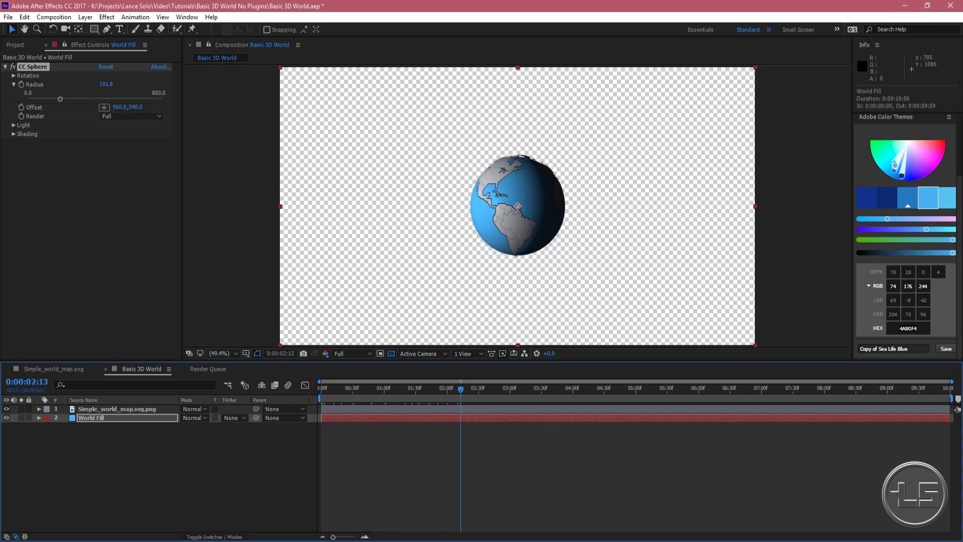
pyautogui.press('space')
pyautogui.press('space')
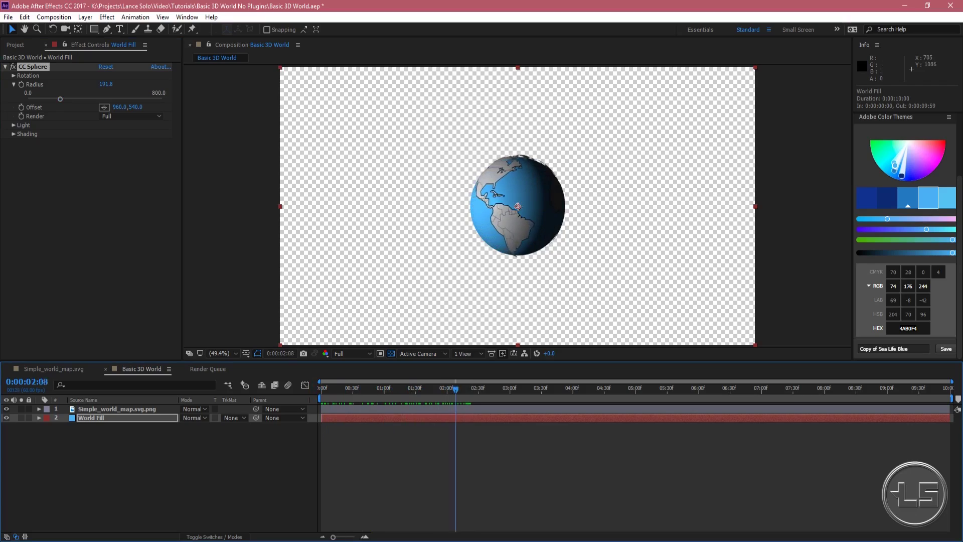
pyautogui.press('space')
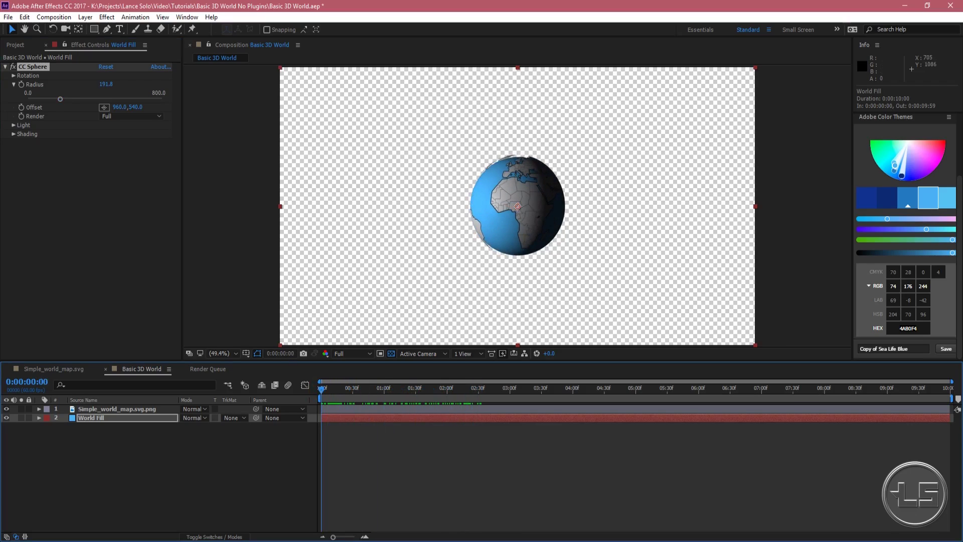
# - Try the Outside render option on the World Fill sphere, switch it to Inside and preview the rotation
pyautogui.click(131, 116)
pyautogui.click(116, 133)
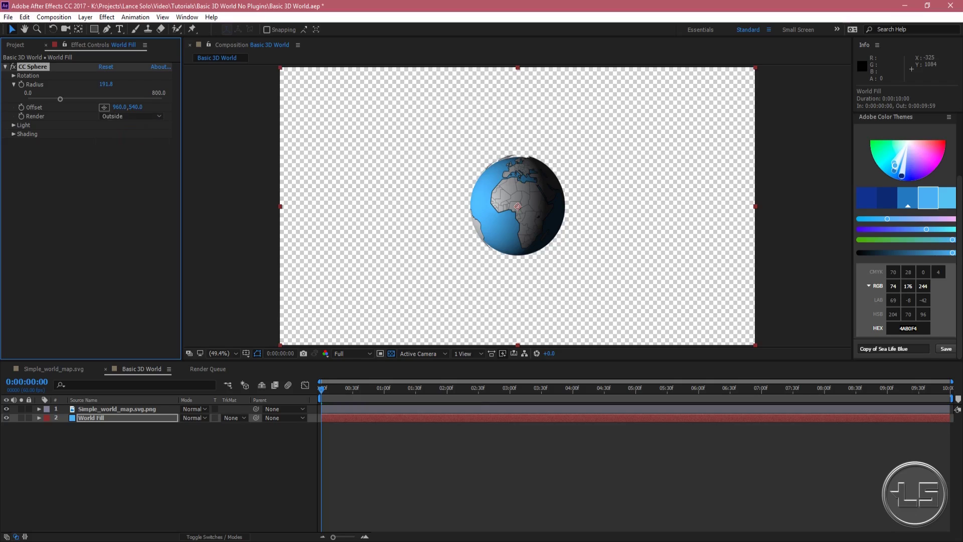
pyautogui.click(132, 116)
pyautogui.click(116, 145)
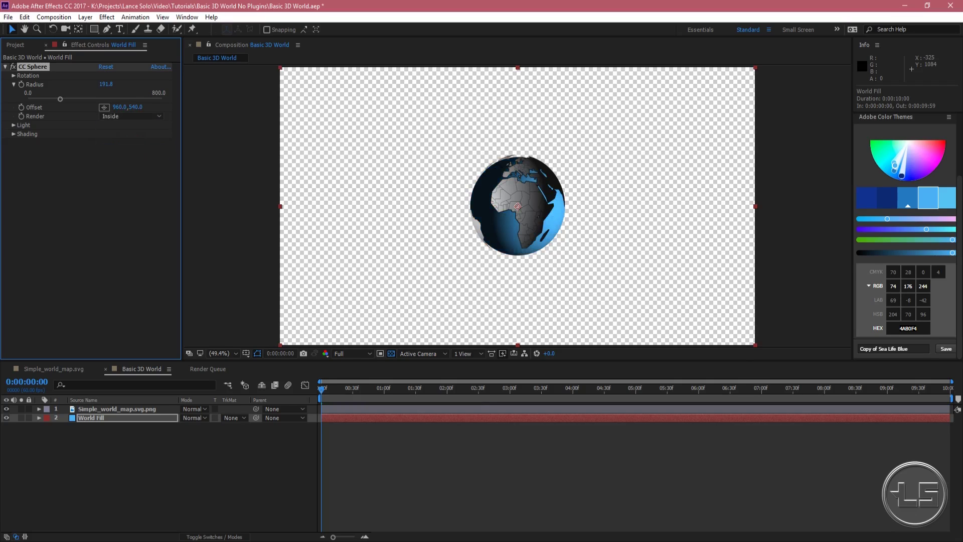
pyautogui.press('space')
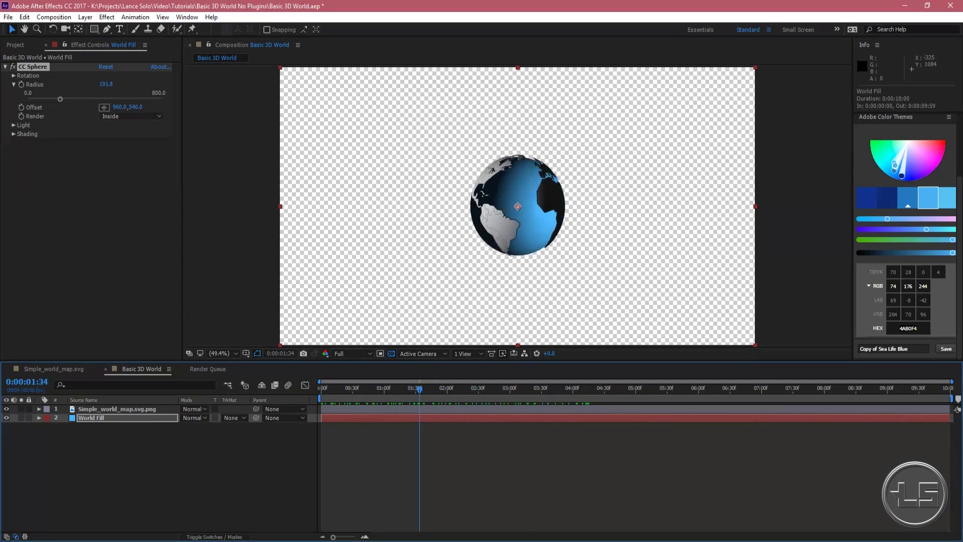
pyautogui.press('space')
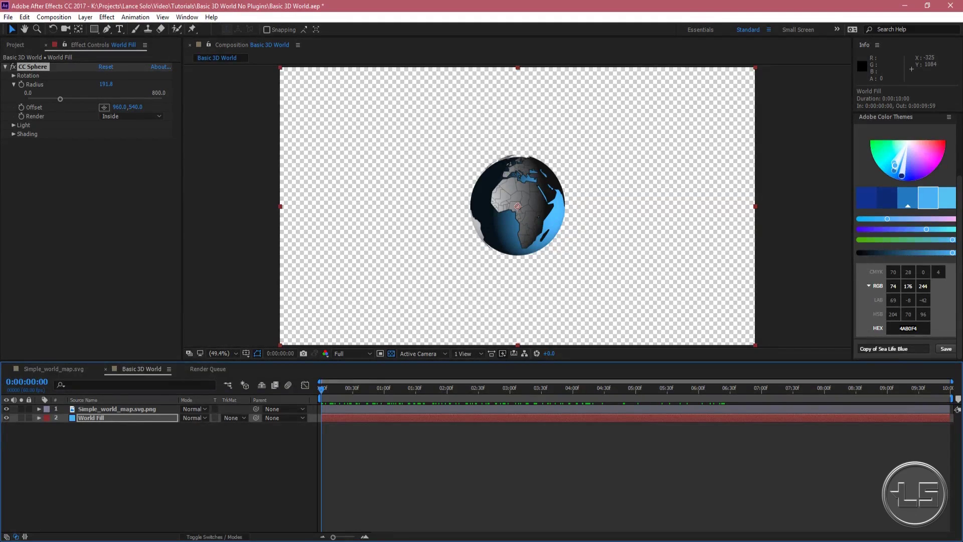
# - Set the World Fill sphere's light direction to about 91° and raise its light intensity to about 126
pyautogui.click(39, 200)
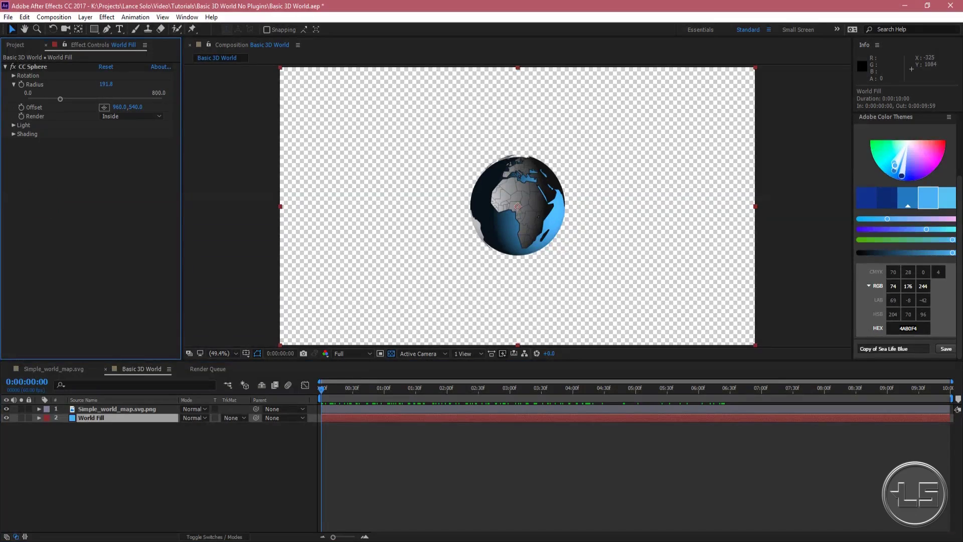
pyautogui.click(15, 125)
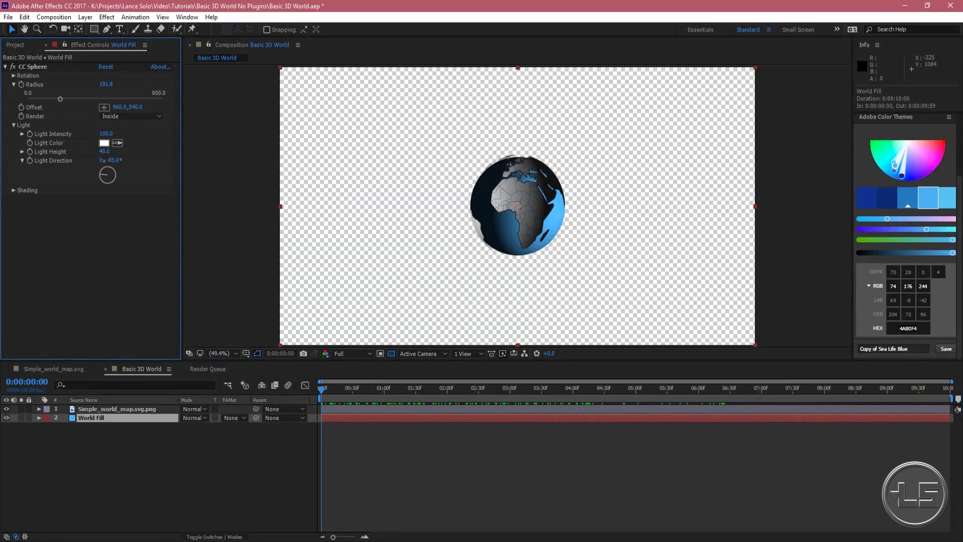
pyautogui.moveTo(102, 174); pyautogui.dragTo(116, 174)
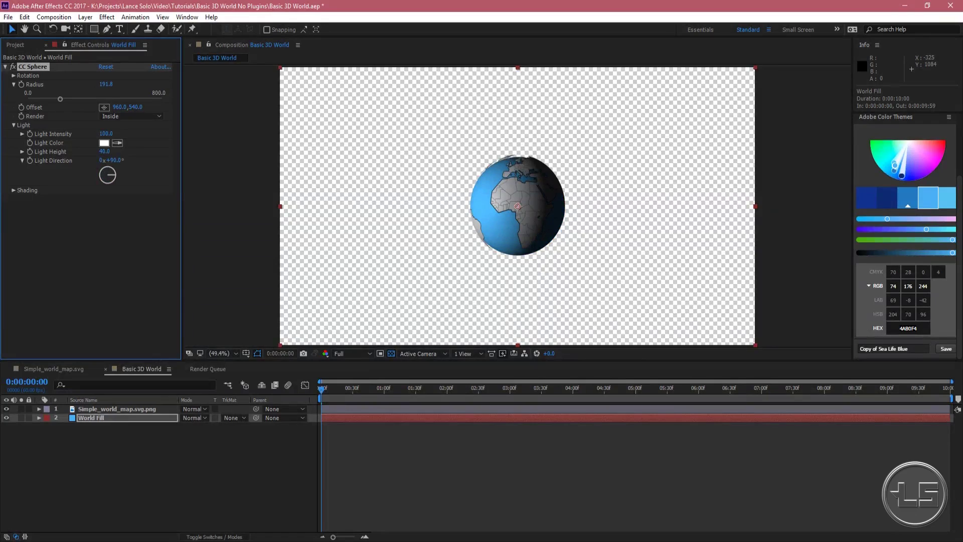
pyautogui.moveTo(116, 175); pyautogui.dragTo(116, 175)
pyautogui.click(22, 134)
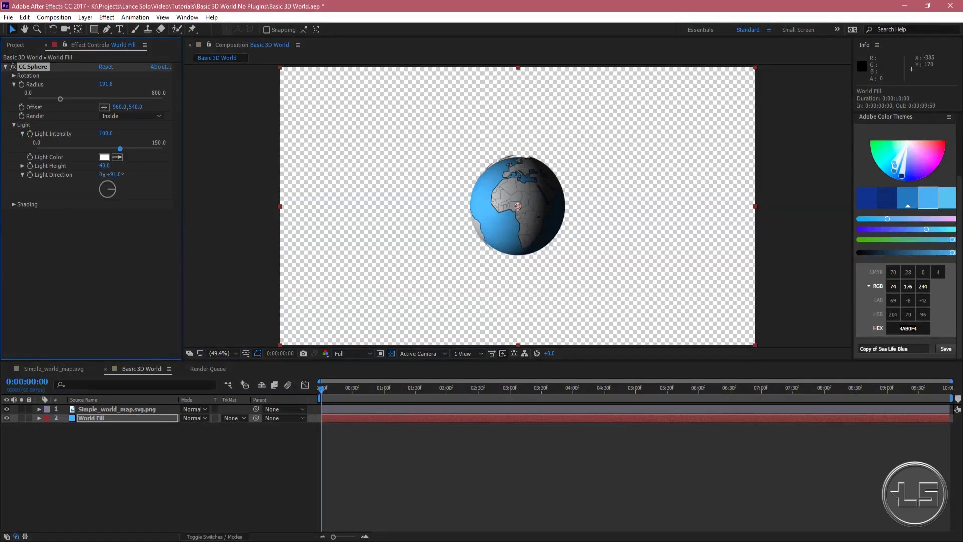
pyautogui.moveTo(120, 149); pyautogui.dragTo(140, 148)
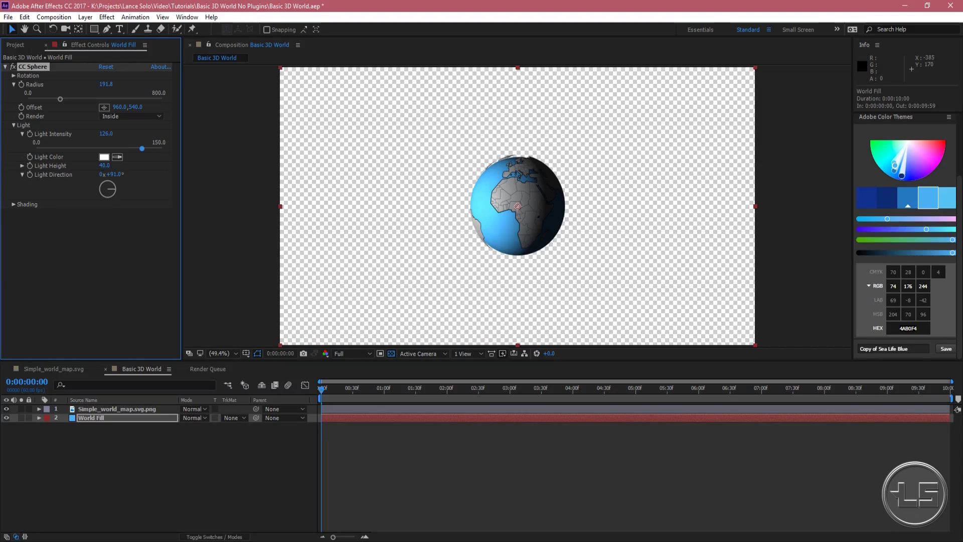
# - Try a light color sampled from the blue of the World Fill sphere, and undo it
pyautogui.click(117, 157)
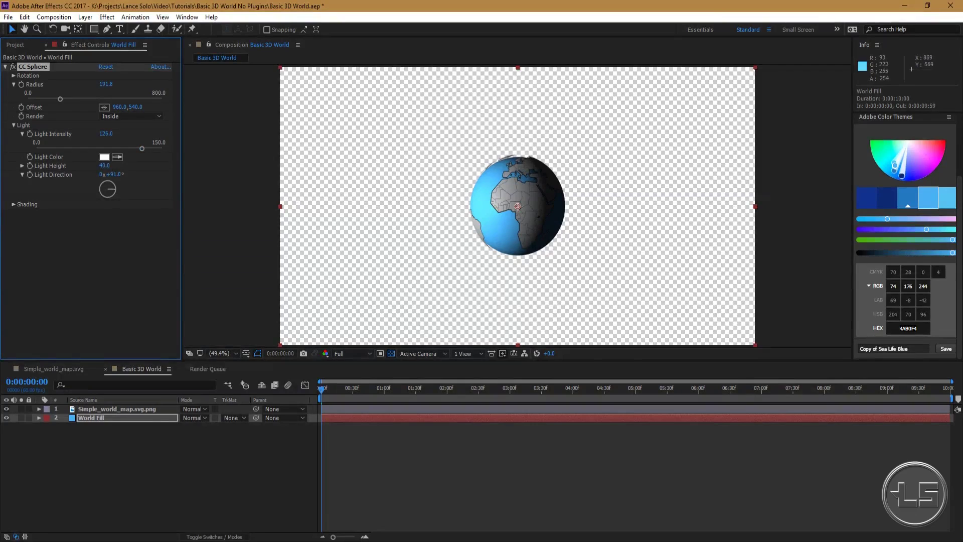
pyautogui.click(488, 185)
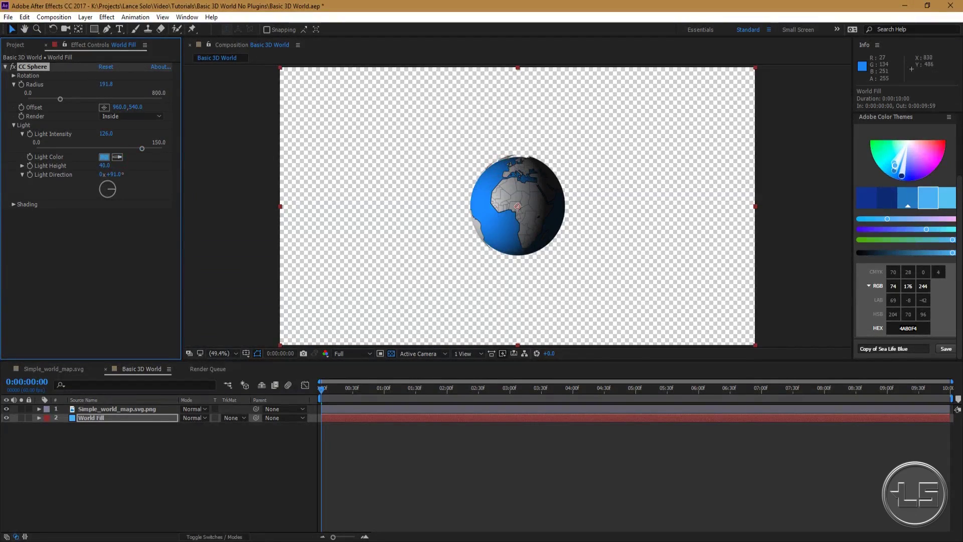
pyautogui.moveTo(142, 148); pyautogui.dragTo(140, 148)
pyautogui.hotkey('ctrl', 'z')
pyautogui.hotkey('ctrl', 'z')
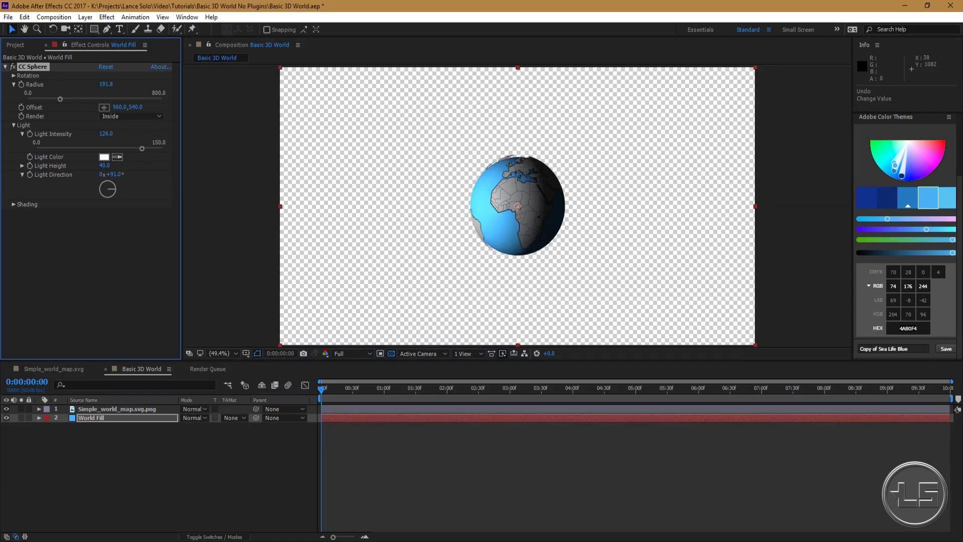
# - Duplicate the World Fill layer and select the upper copy
pyautogui.click(214, 481)
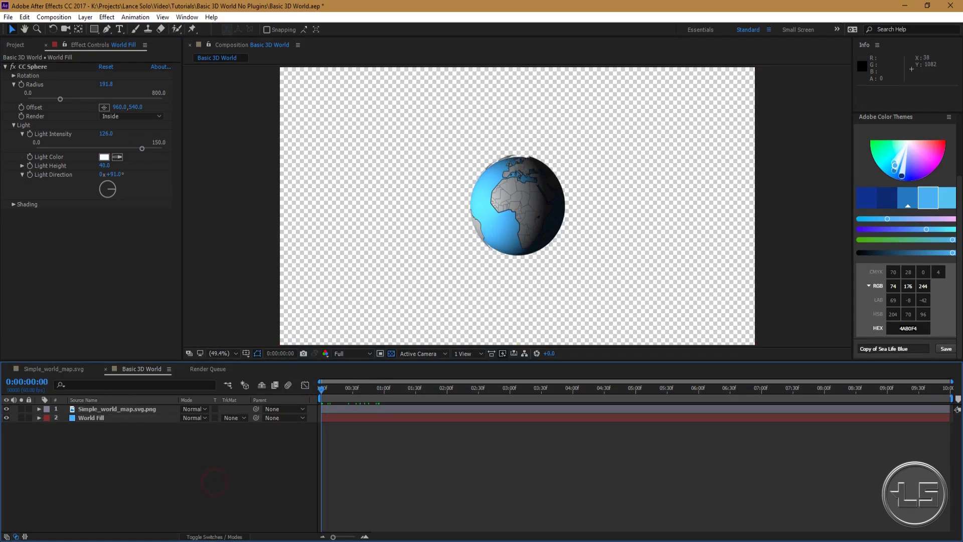
pyautogui.click(178, 492)
pyautogui.click(86, 418)
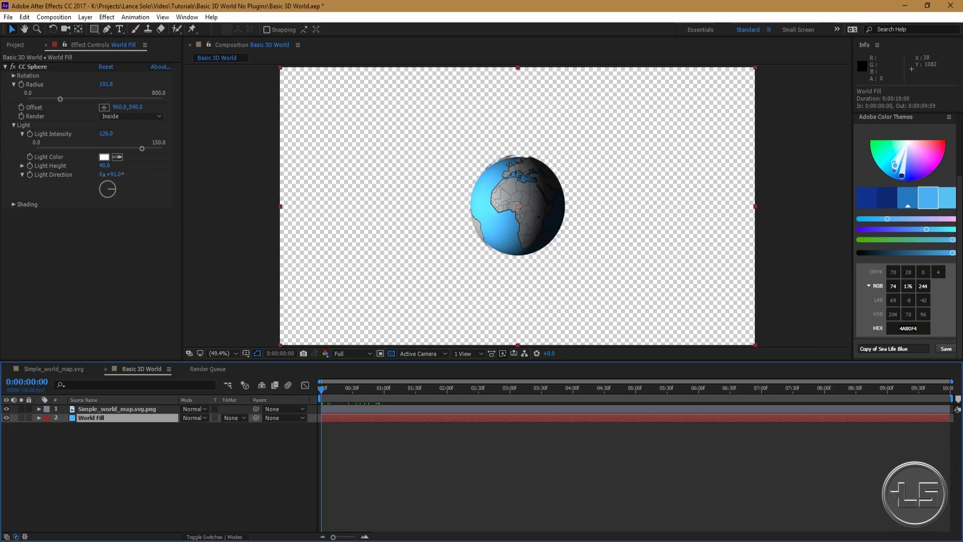
pyautogui.hotkey('ctrl', 'd')
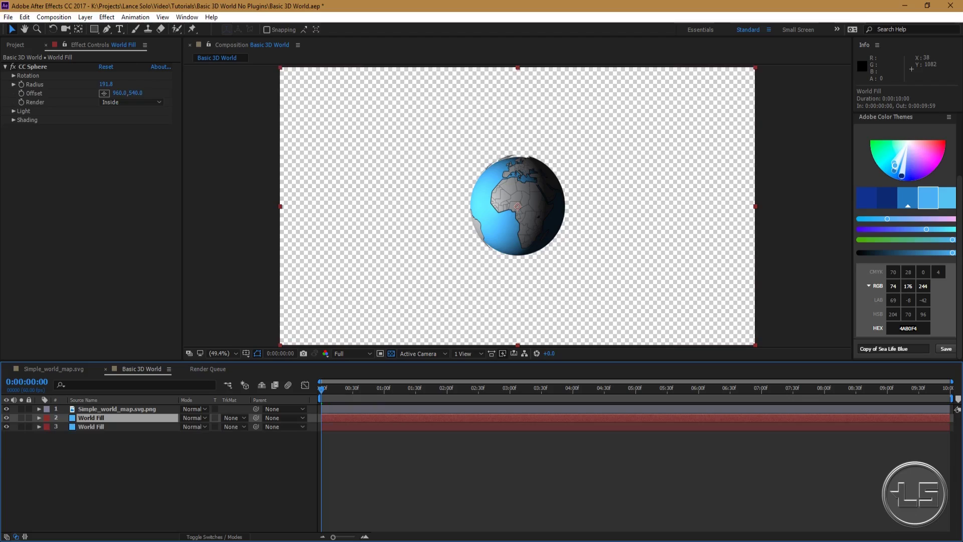
pyautogui.click(86, 428)
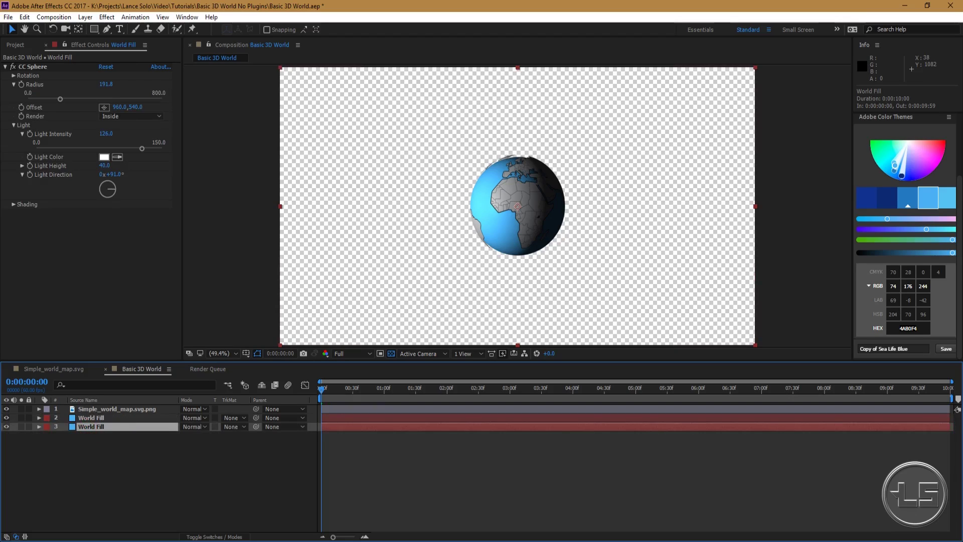
pyautogui.click(98, 418)
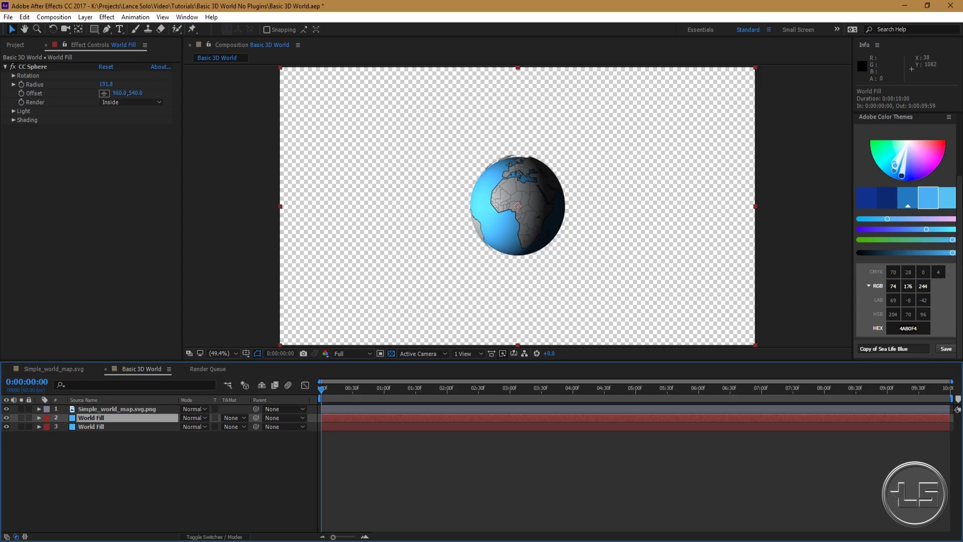
# - Find the Grid effect, apply it to the upper World Fill layer and check it with the transparency background off and on
pyautogui.scroll(2, 906, 226)
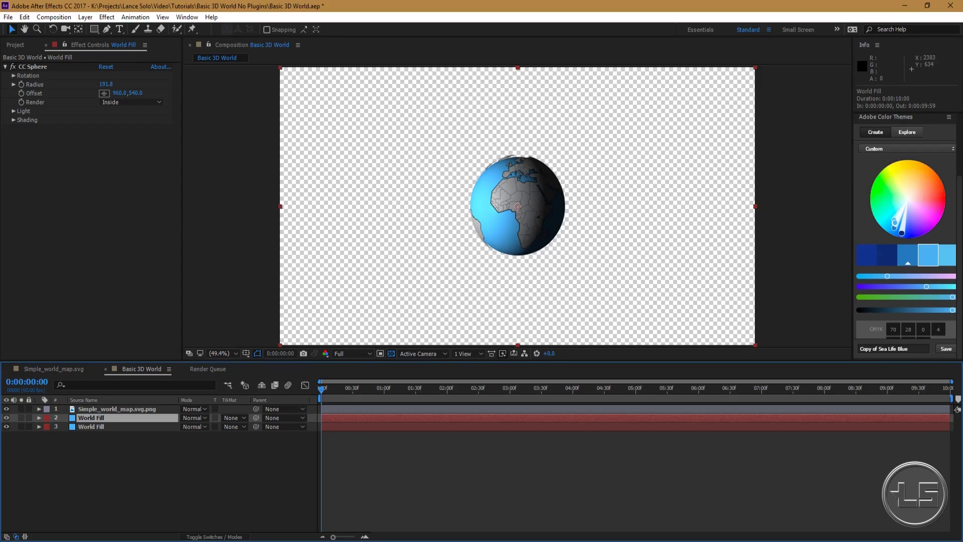
pyautogui.click(909, 116)
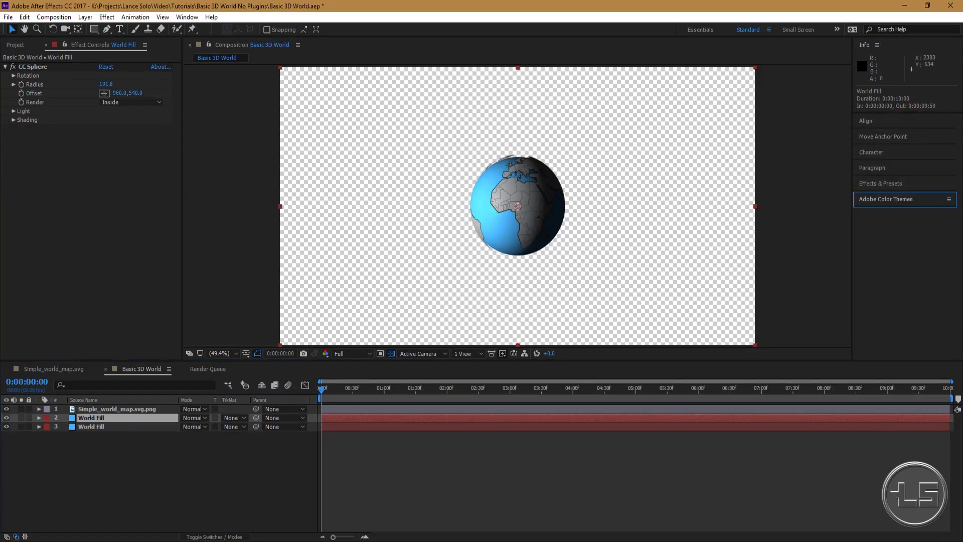
pyautogui.click(876, 184)
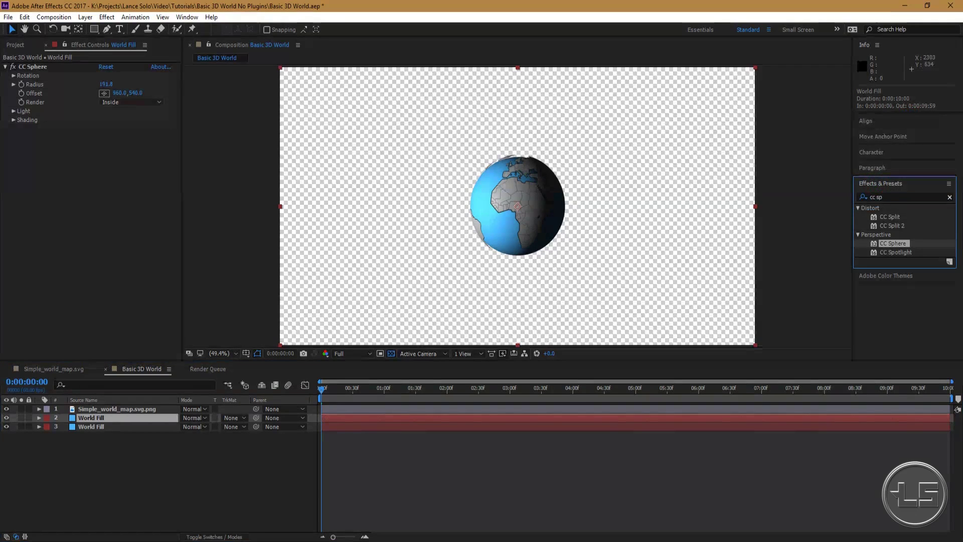
pyautogui.click(949, 197)
pyautogui.click(900, 197)
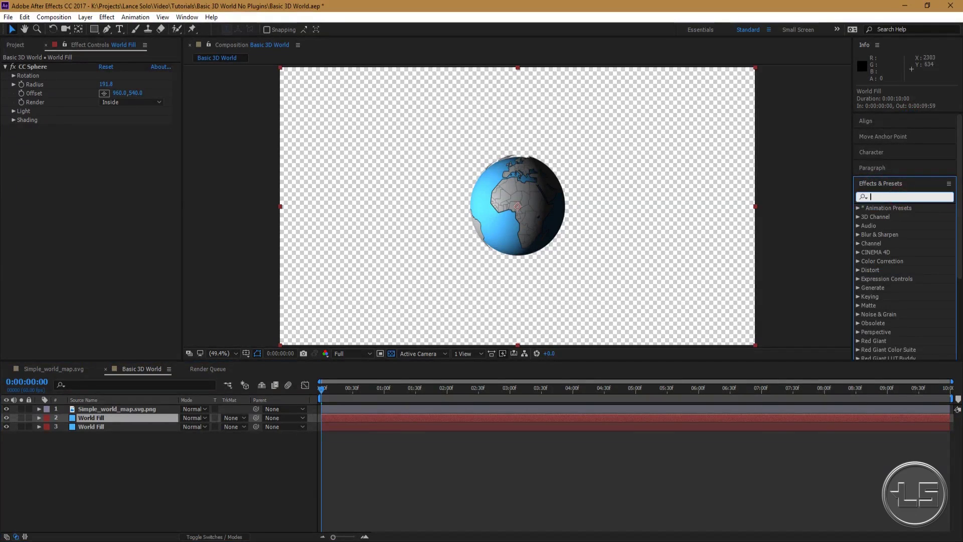
pyautogui.write('grid')
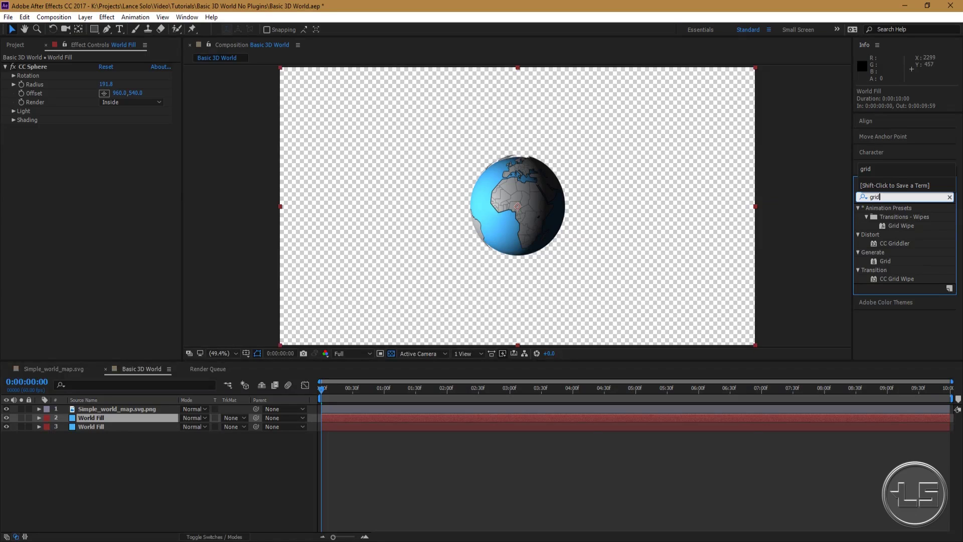
pyautogui.moveTo(885, 261); pyautogui.dragTo(88, 225)
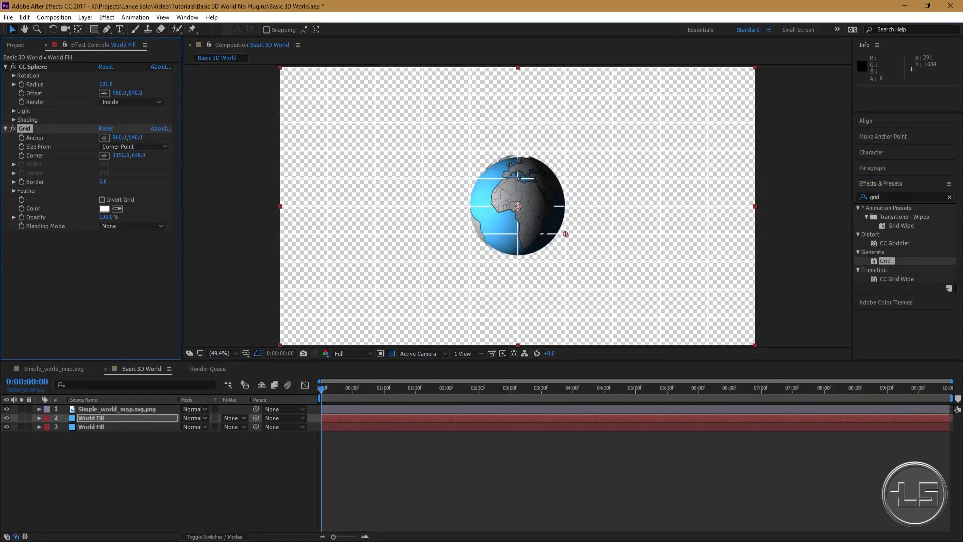
pyautogui.click(392, 353)
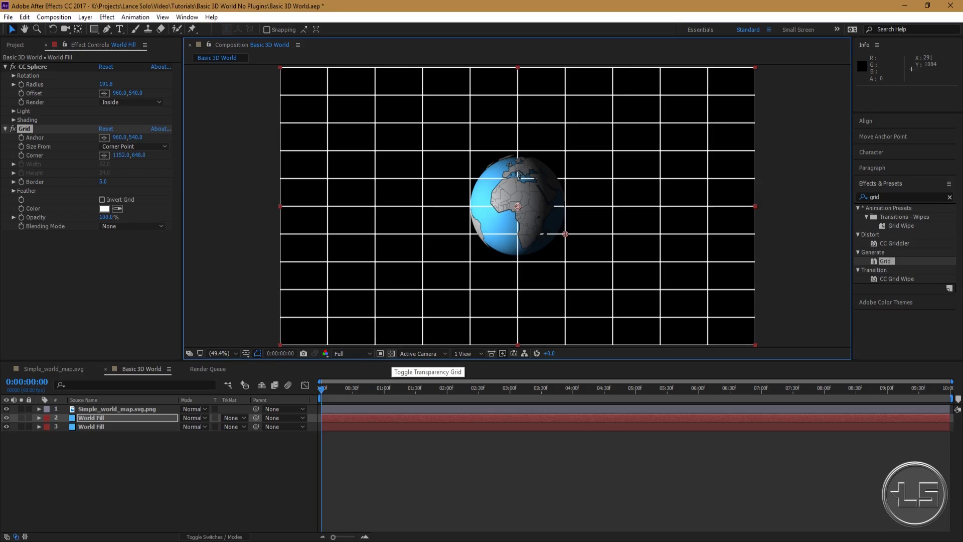
pyautogui.click(392, 353)
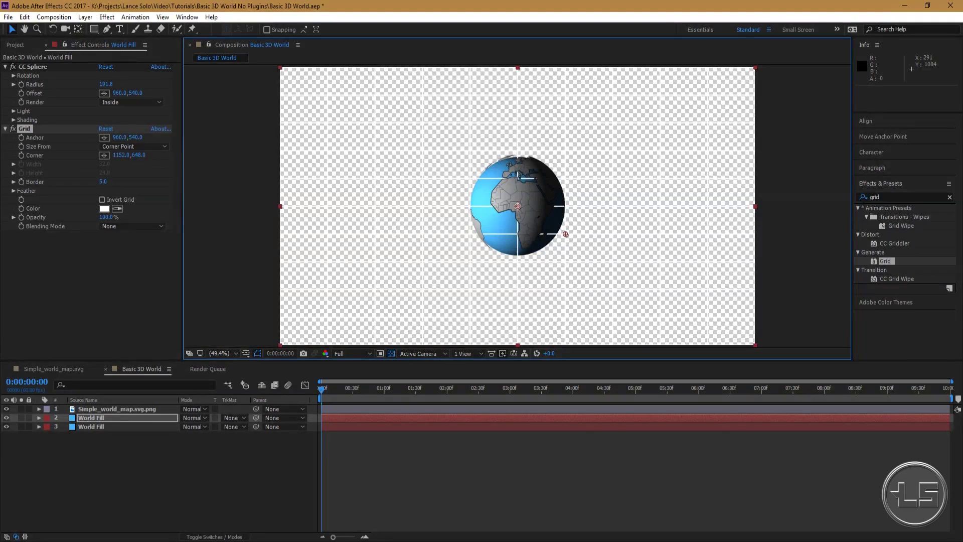
# - Reorder the upper World Fill layer's effects so CC Sphere comes after Grid, and preview the rotation
pyautogui.moveTo(24, 129)
pyautogui.mouseDown()
pyautogui.moveTo(32, 96)
pyautogui.moveTo(23, 127)
pyautogui.mouseUp()
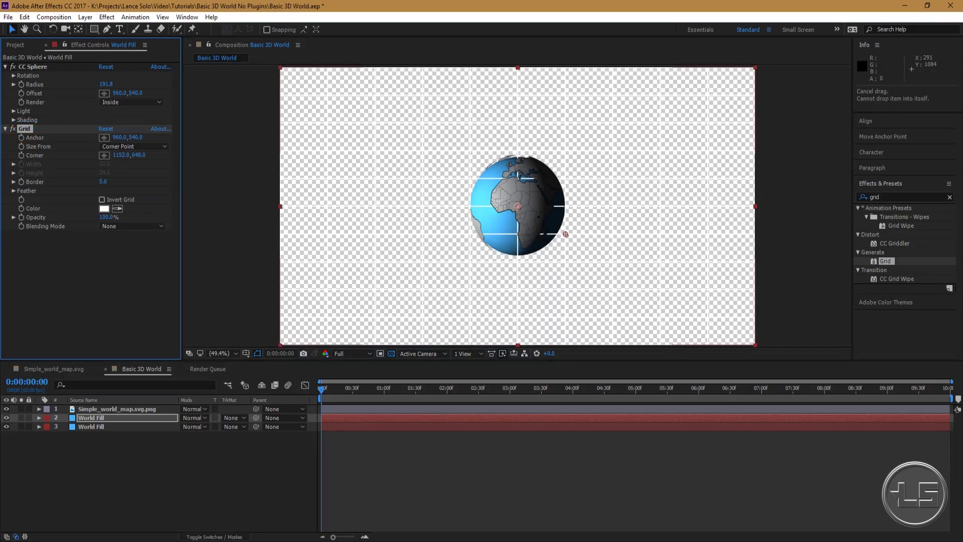
pyautogui.click(91, 427)
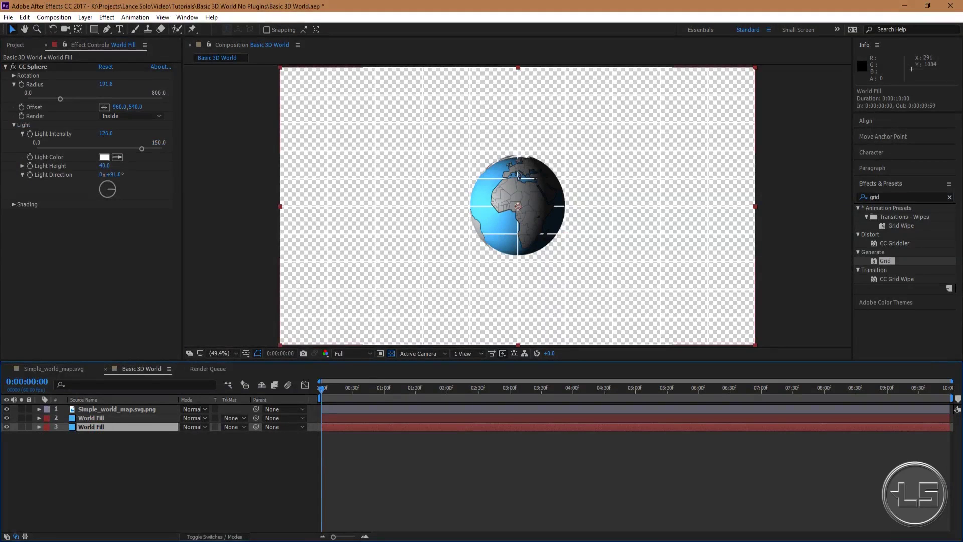
pyautogui.click(92, 417)
pyautogui.moveTo(24, 128); pyautogui.dragTo(566, 235)
pyautogui.moveTo(32, 66); pyautogui.dragTo(31, 259)
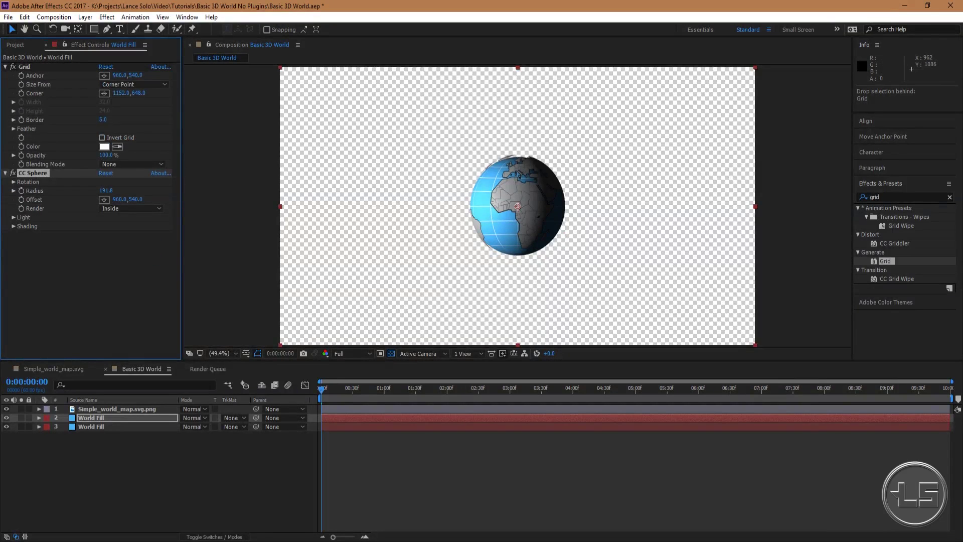
pyautogui.press('space')
pyautogui.press('space')
# - Collapse CC Sphere on the upper World Fill layer and set the Grid color to bright cyan 00E4FF
pyautogui.click(78, 496)
pyautogui.click(5, 173)
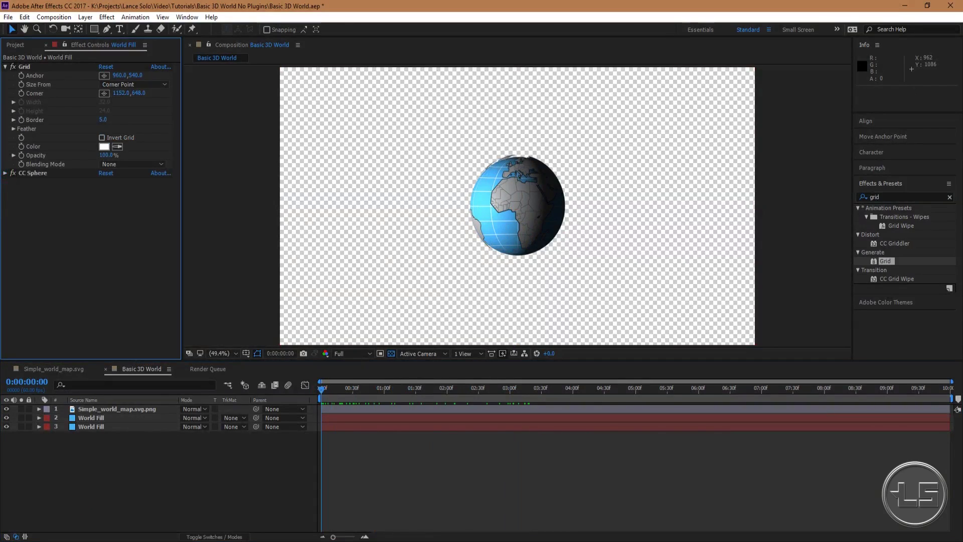
pyautogui.click(103, 146)
pyautogui.moveTo(739, 283); pyautogui.dragTo(739, 217)
pyautogui.moveTo(667, 204); pyautogui.dragTo(727, 152)
pyautogui.moveTo(741, 217); pyautogui.dragTo(740, 228)
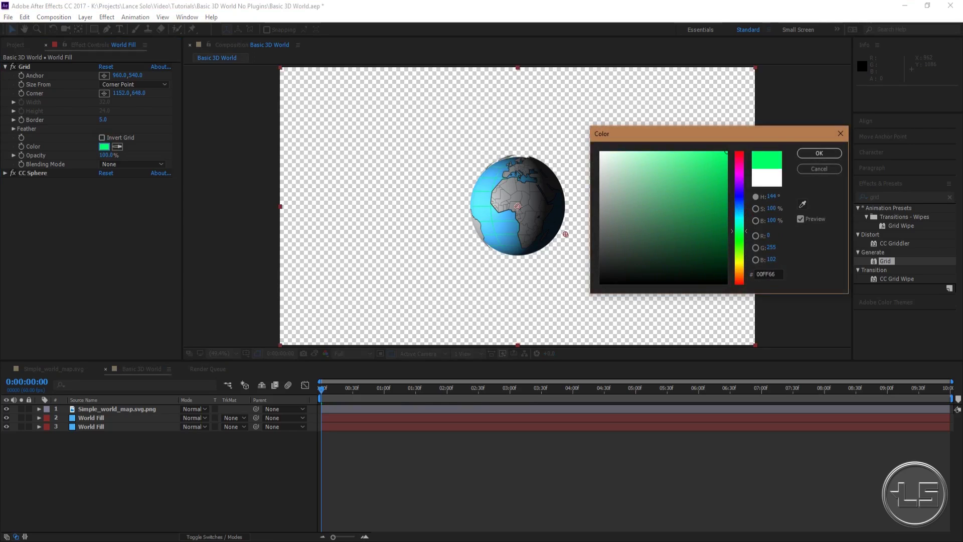
pyautogui.moveTo(739, 231); pyautogui.dragTo(739, 216)
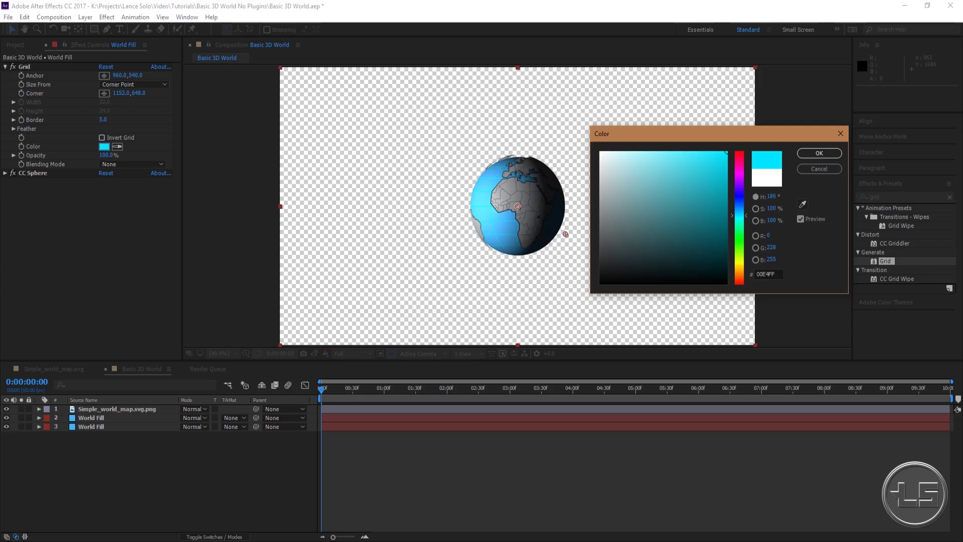
pyautogui.click(819, 153)
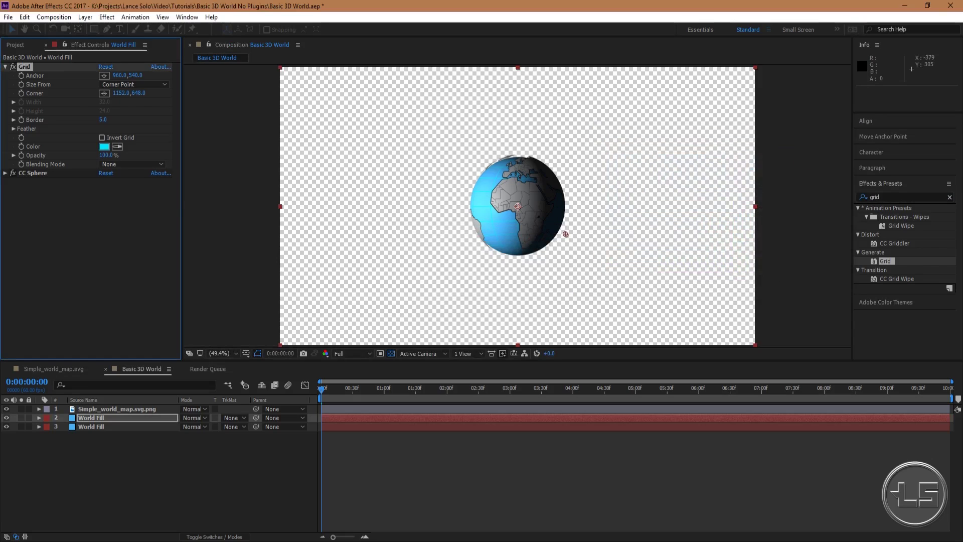
# - Try Stencil Alpha and Multiply as the Grid's blending mode, settle on Normal, and collapse the Grid effect
pyautogui.click(127, 161)
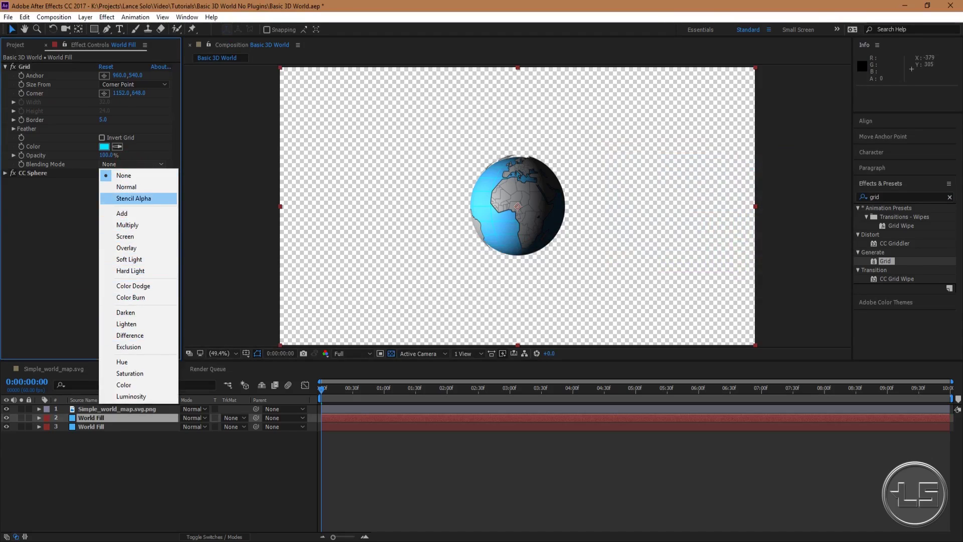
pyautogui.click(149, 199)
pyautogui.click(132, 164)
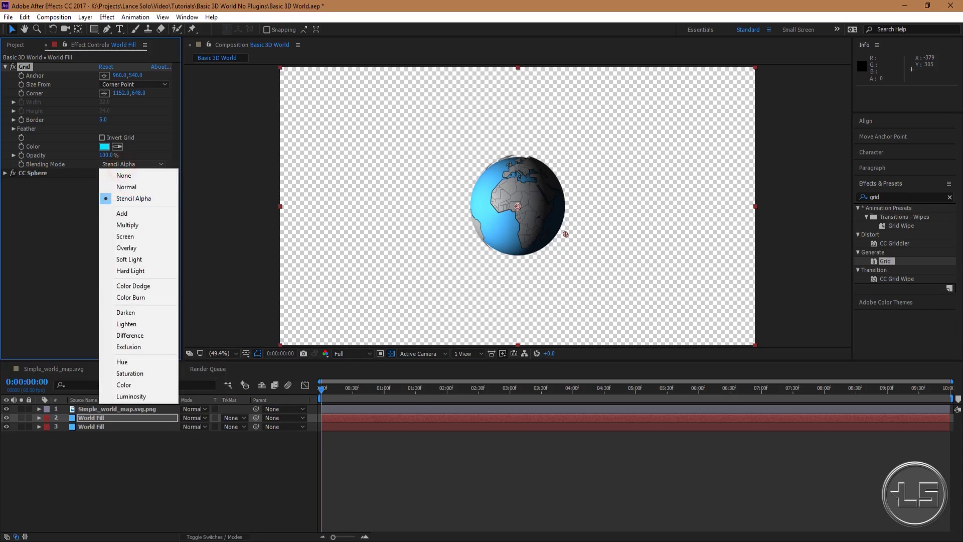
pyautogui.click(132, 186)
pyautogui.click(131, 164)
pyautogui.click(129, 223)
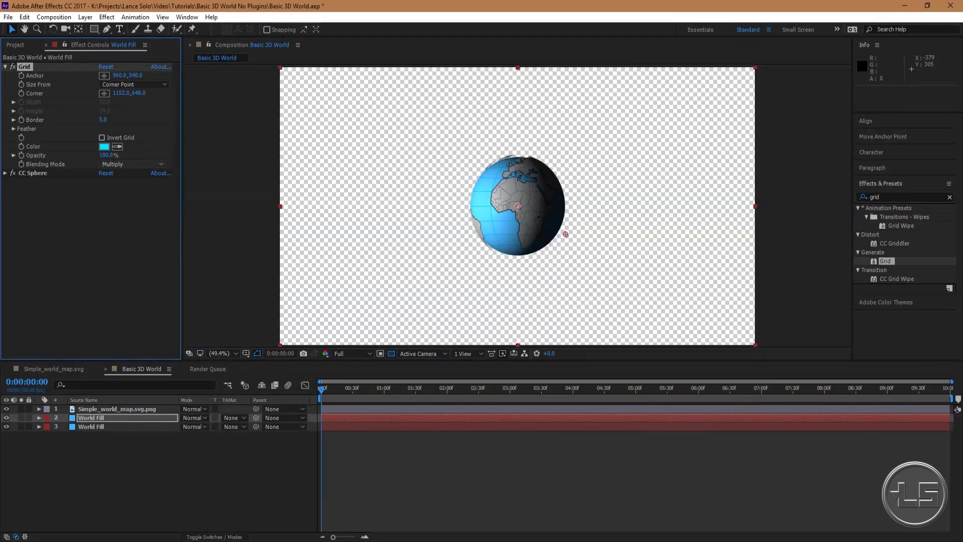
pyautogui.click(132, 164)
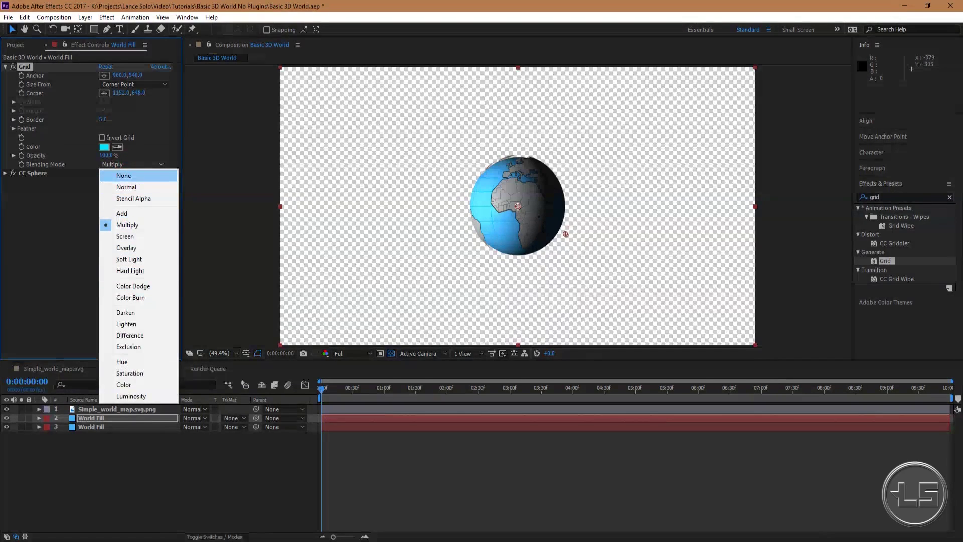
pyautogui.click(126, 186)
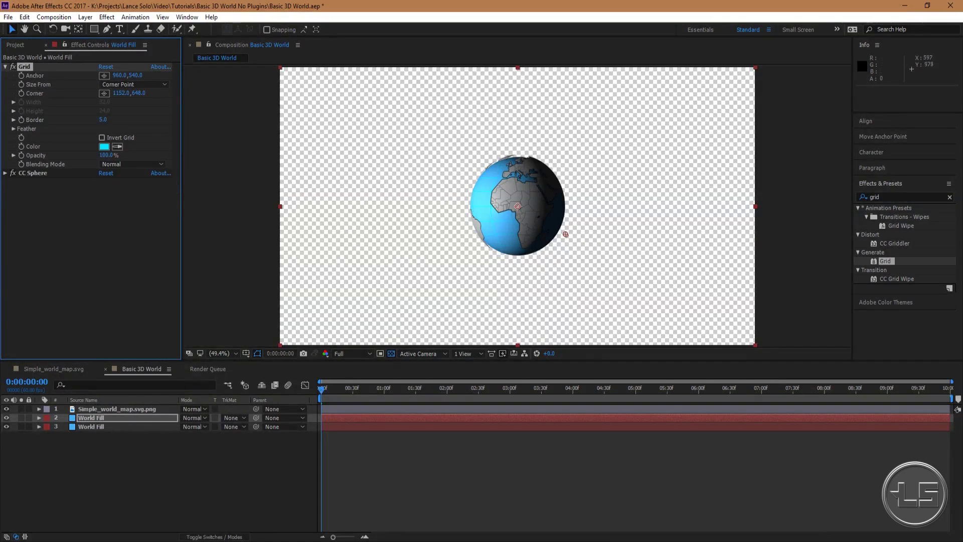
pyautogui.click(64, 271)
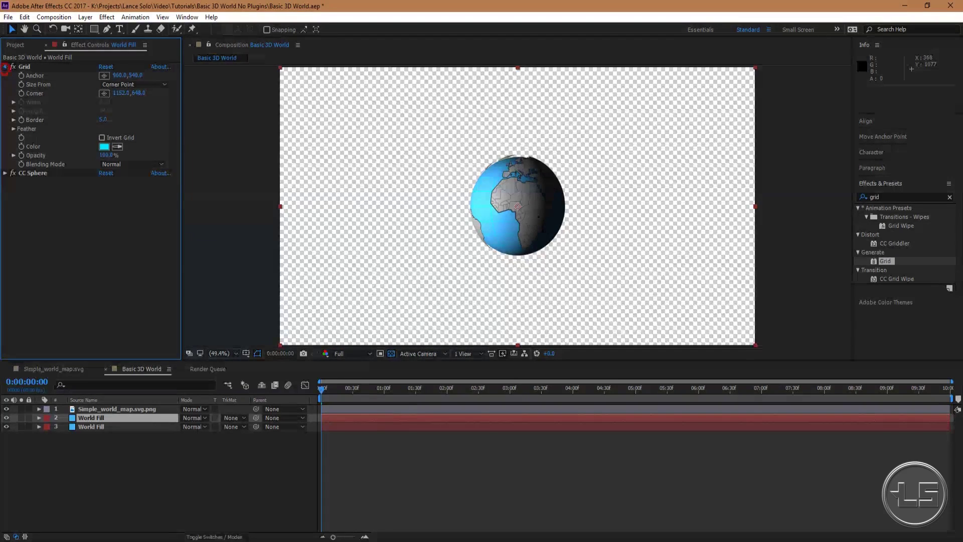
pyautogui.click(5, 66)
pyautogui.click(65, 290)
# - Create a 1920 × 1080 solid named BG and place it beneath all other layers
pyautogui.rightClick(136, 444)
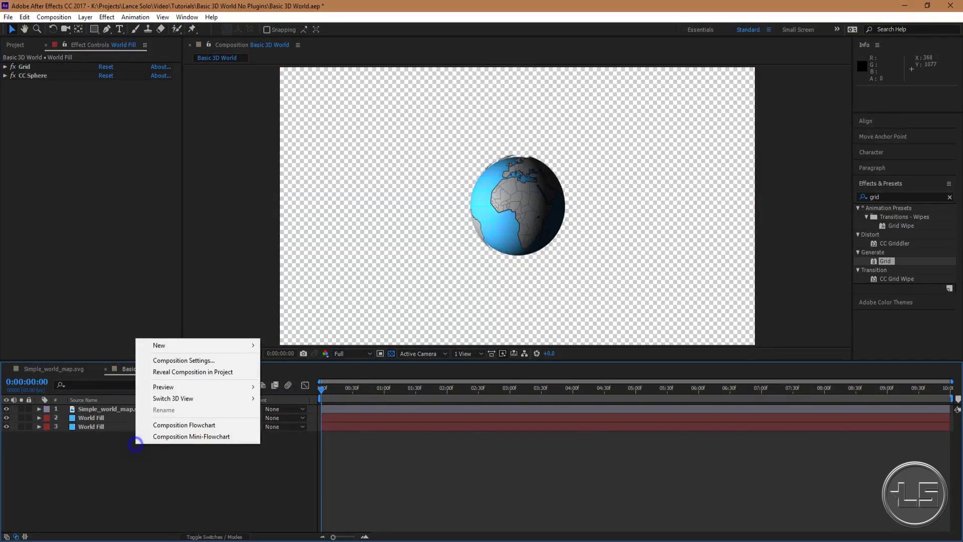
pyautogui.click(190, 346)
pyautogui.click(308, 372)
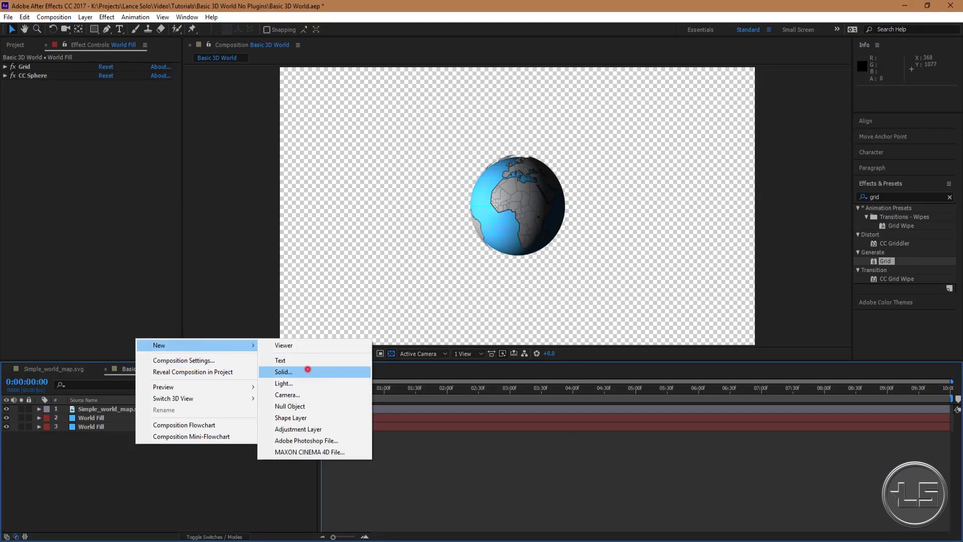
pyautogui.write('BG')
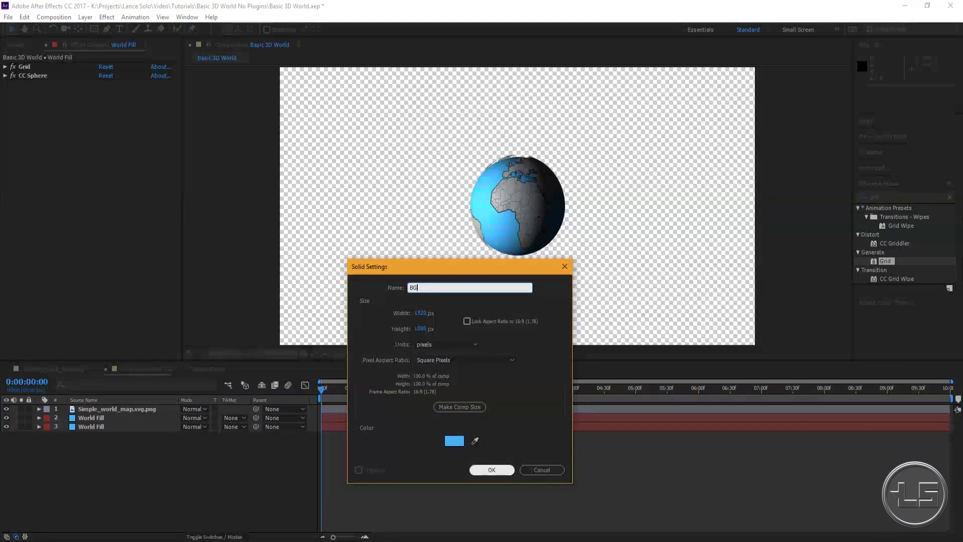
pyautogui.click(491, 469)
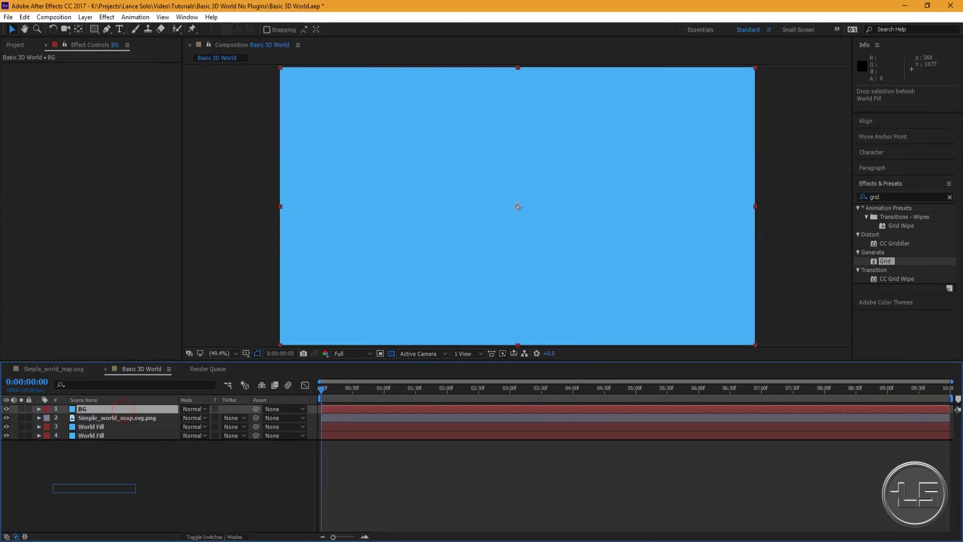
pyautogui.hotkey('ctrl', 'shift', '[')
pyautogui.click(103, 439)
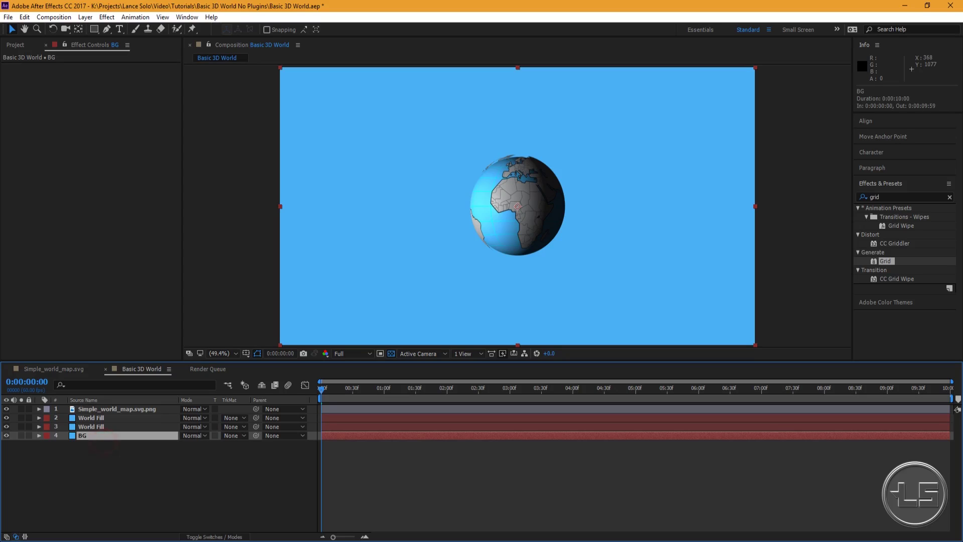
# - Search the effects for "ramp" and apply Gradient Ramp to the BG layer
pyautogui.click(950, 196)
pyautogui.rightClick(919, 199)
pyautogui.click(903, 196)
pyautogui.write('ramp')
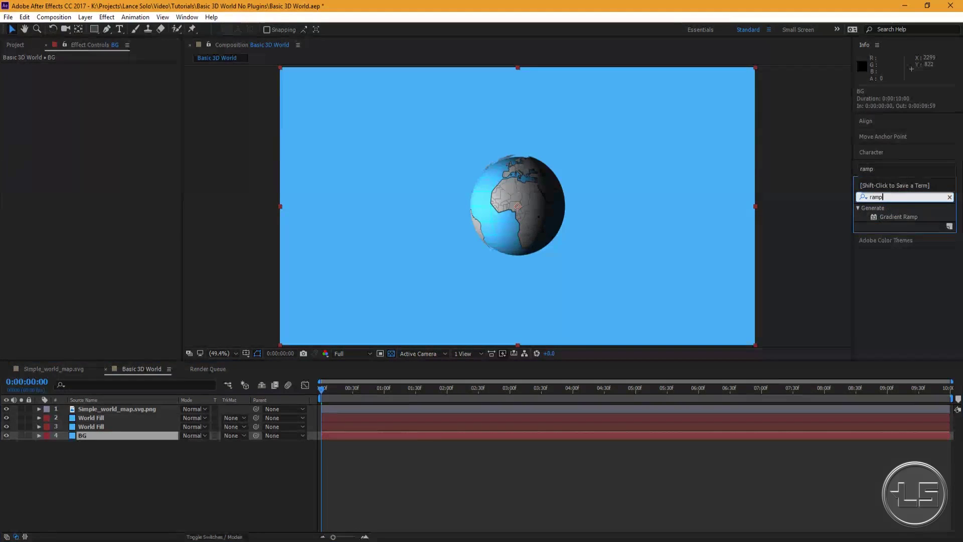
pyautogui.moveTo(898, 217); pyautogui.dragTo(94, 437)
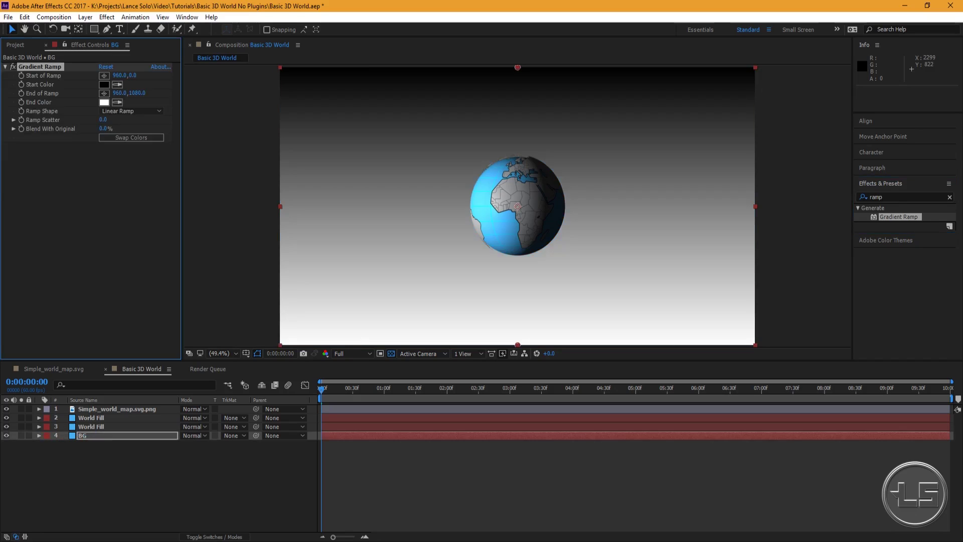
# - Change the Gradient Ramp to Radial Ramp and move its start point to the globe's center at about 960, 539
pyautogui.click(130, 111)
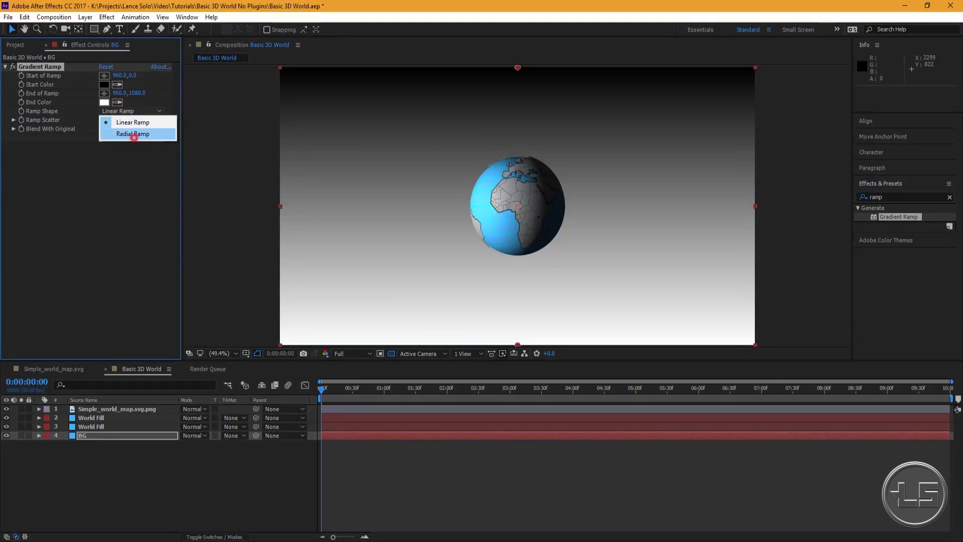
pyautogui.click(133, 134)
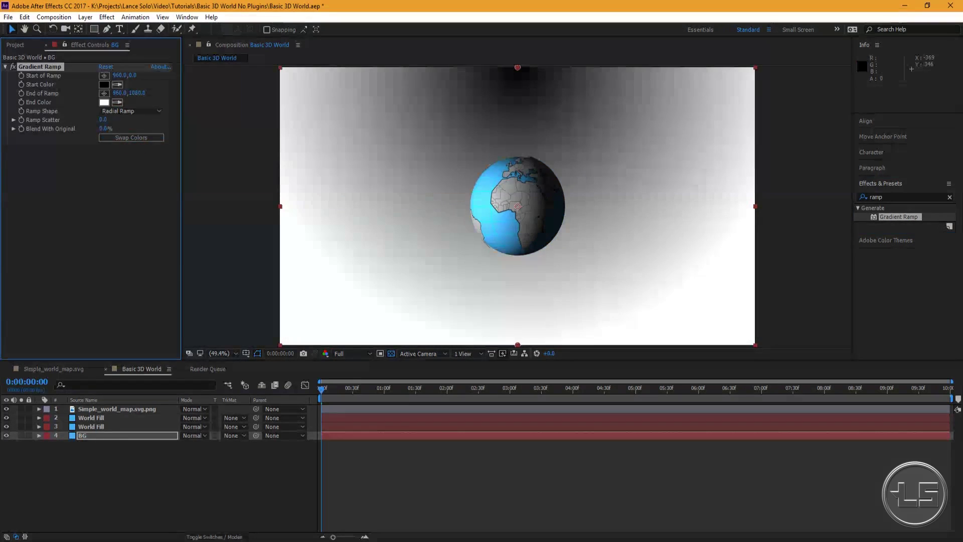
pyautogui.moveTo(517, 69); pyautogui.dragTo(517, 206)
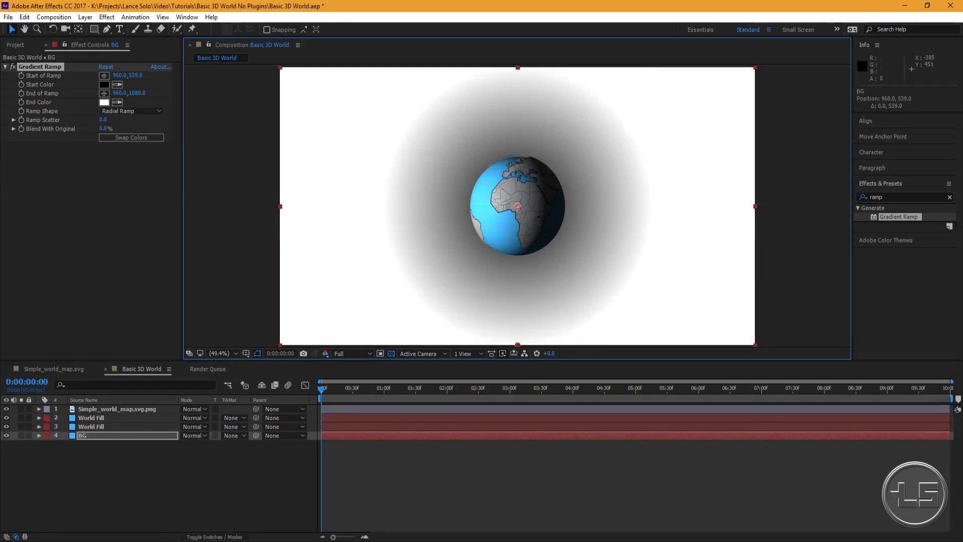
# - Swap the ramp's colors and move its end point near the frame's lower-right corner, at about 1890, 1046
pyautogui.click(131, 137)
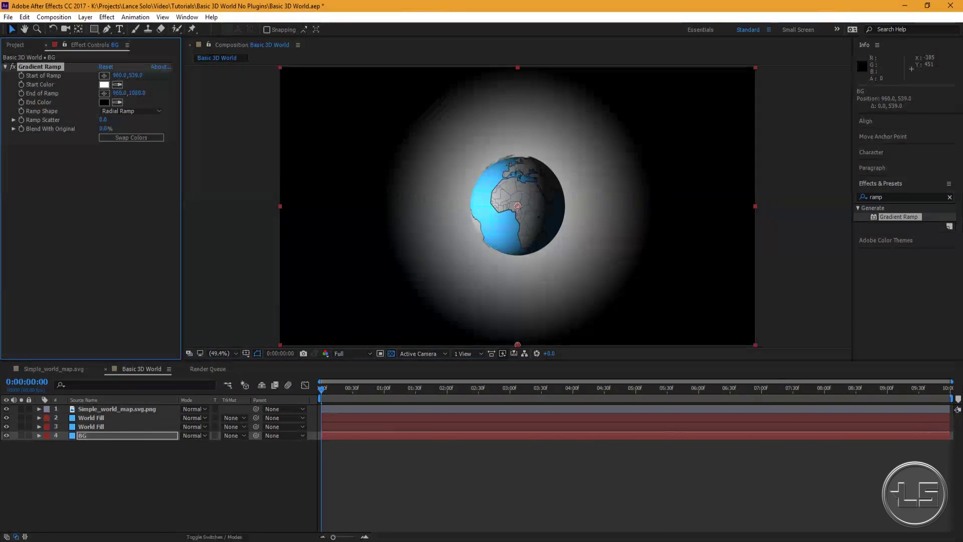
pyautogui.moveTo(517, 344); pyautogui.dragTo(755, 332)
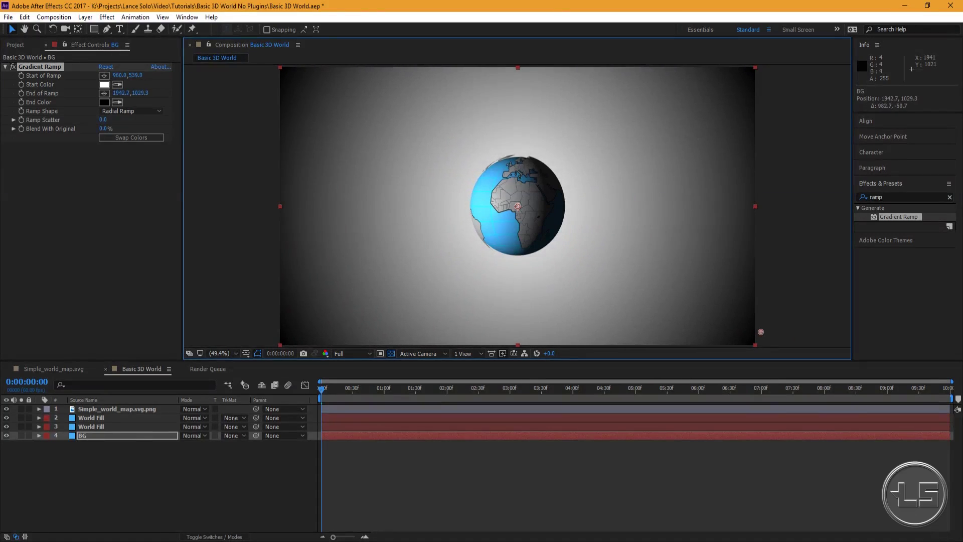
pyautogui.click(164, 475)
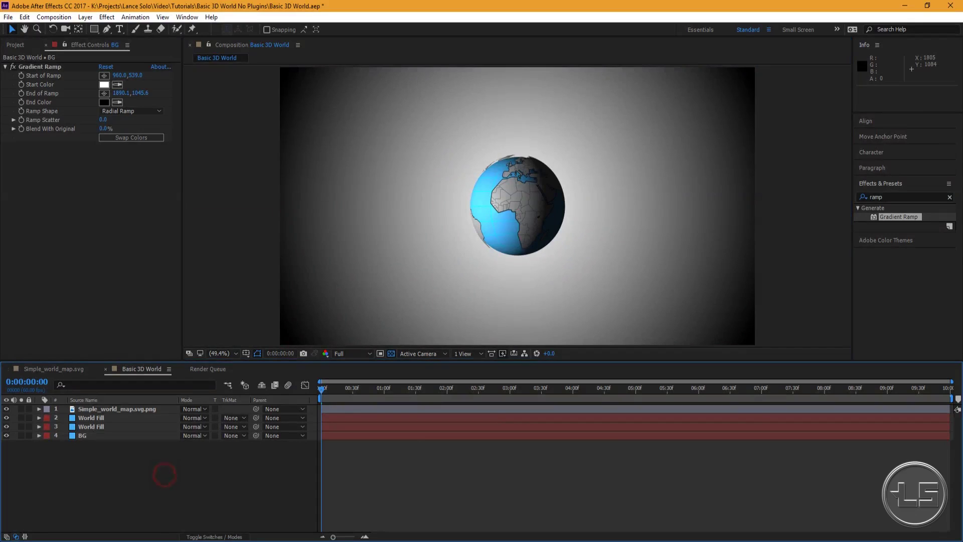
# - Set the Gradient Ramp's start color to blue 017FD7 and preview the rotating globe against the background
pyautogui.click(104, 85)
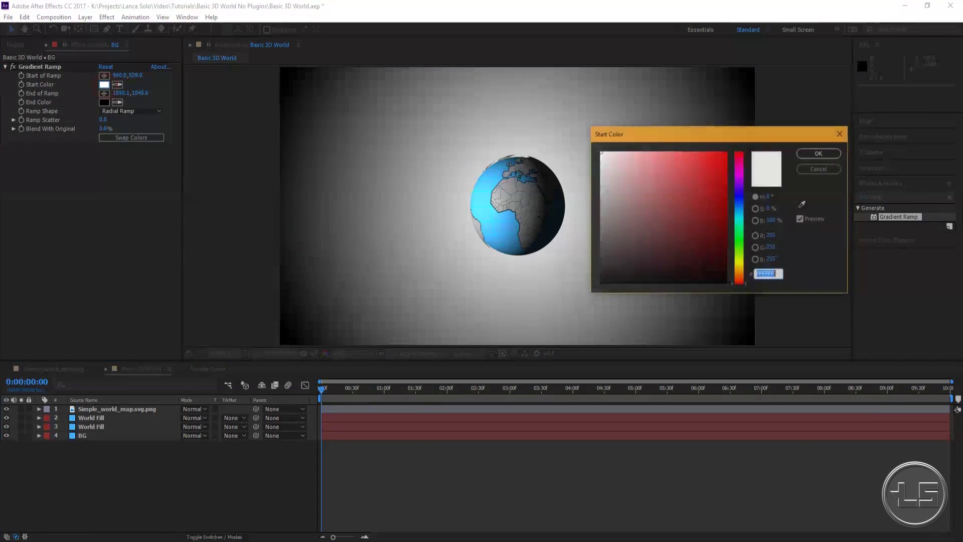
pyautogui.moveTo(739, 284)
pyautogui.mouseDown()
pyautogui.moveTo(739, 209)
pyautogui.moveTo(710, 189)
pyautogui.moveTo(726, 172)
pyautogui.mouseUp()
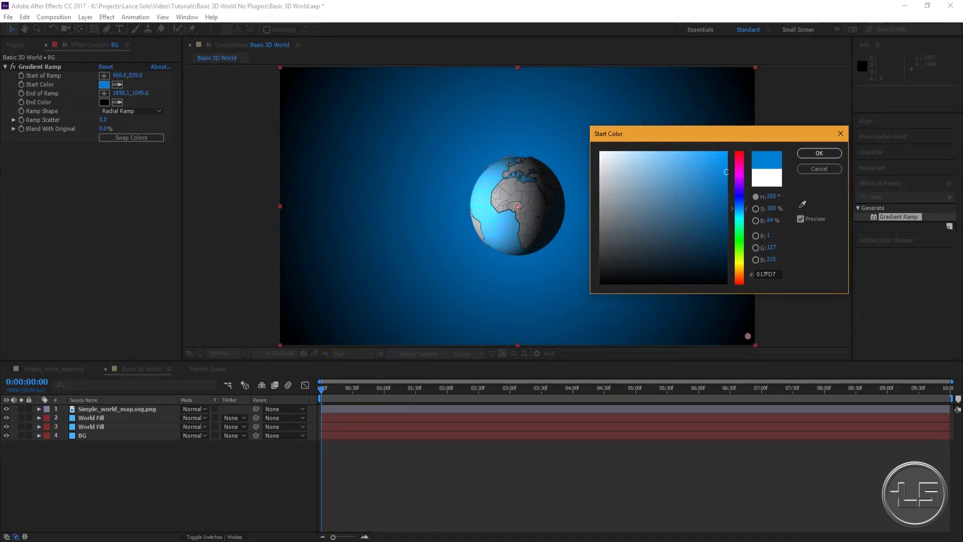
pyautogui.click(819, 153)
pyautogui.click(154, 477)
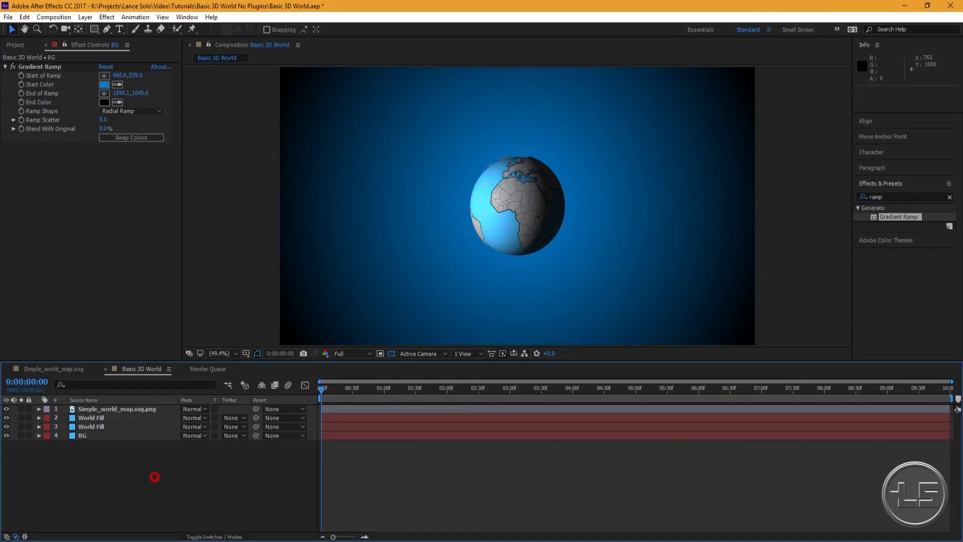
pyautogui.press('space')
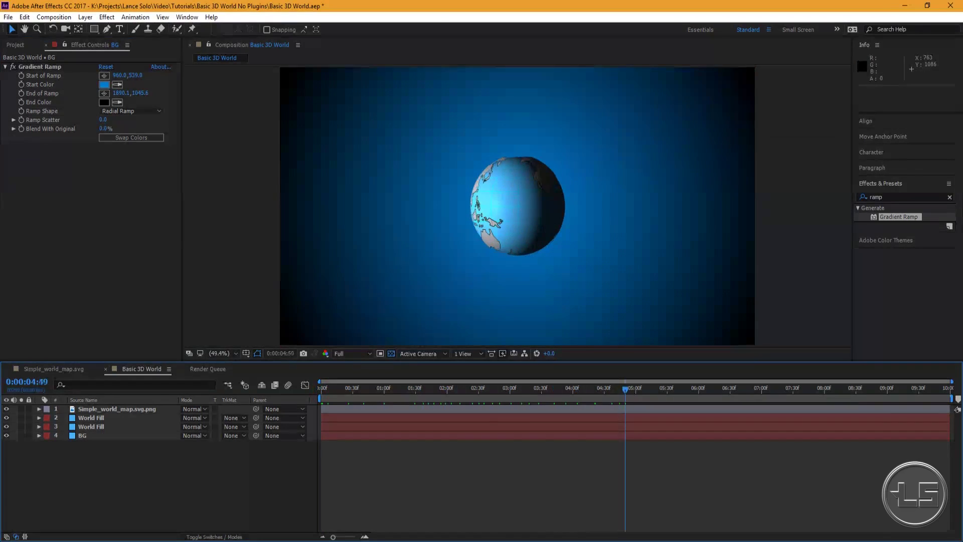
pyautogui.click(66, 456)
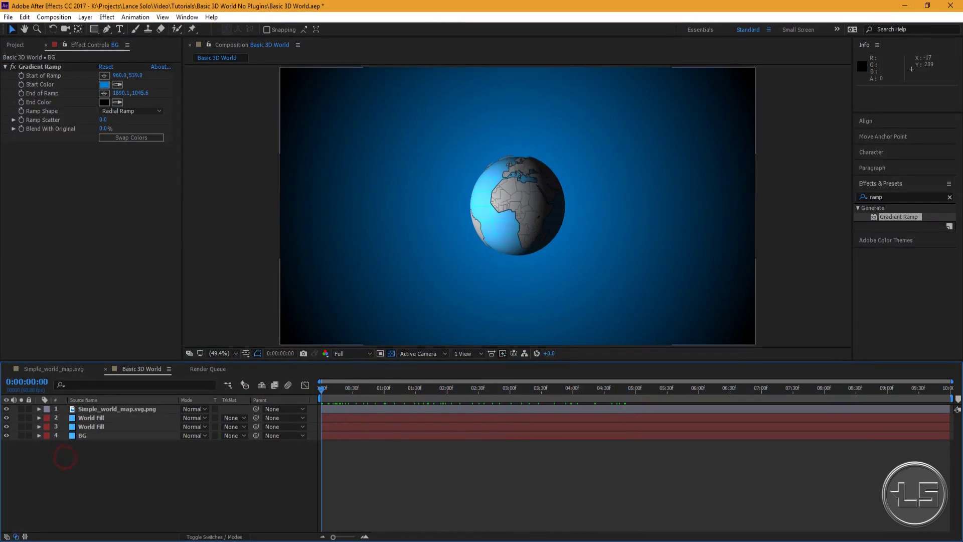
# - Set the CC Sphere light intensity on the Simple_world_map.svg.png layer to 200
pyautogui.click(116, 409)
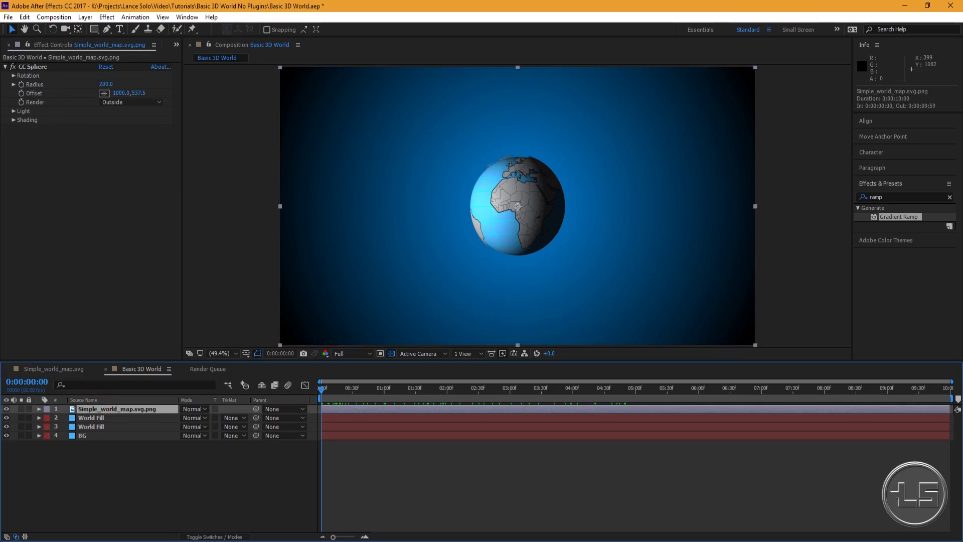
pyautogui.click(13, 111)
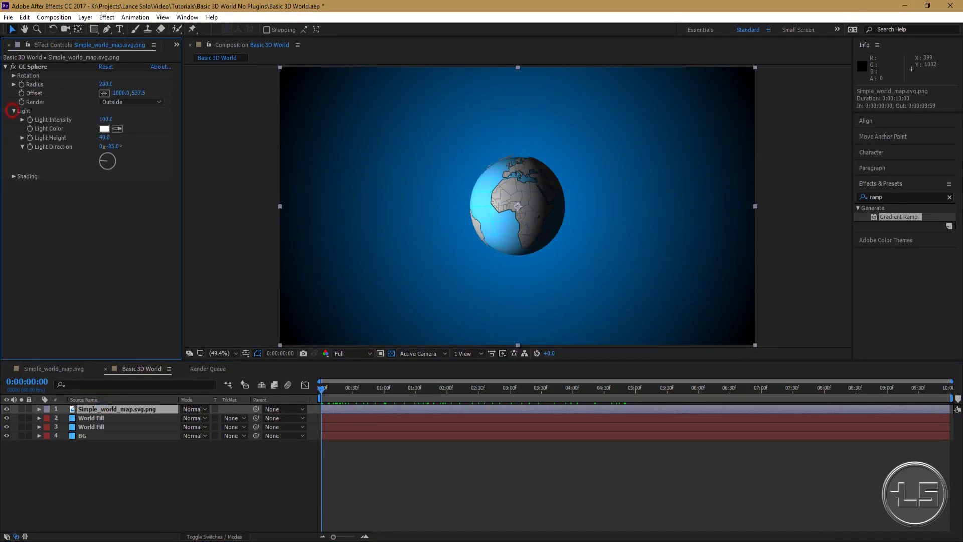
pyautogui.moveTo(100, 118); pyautogui.dragTo(126, 119)
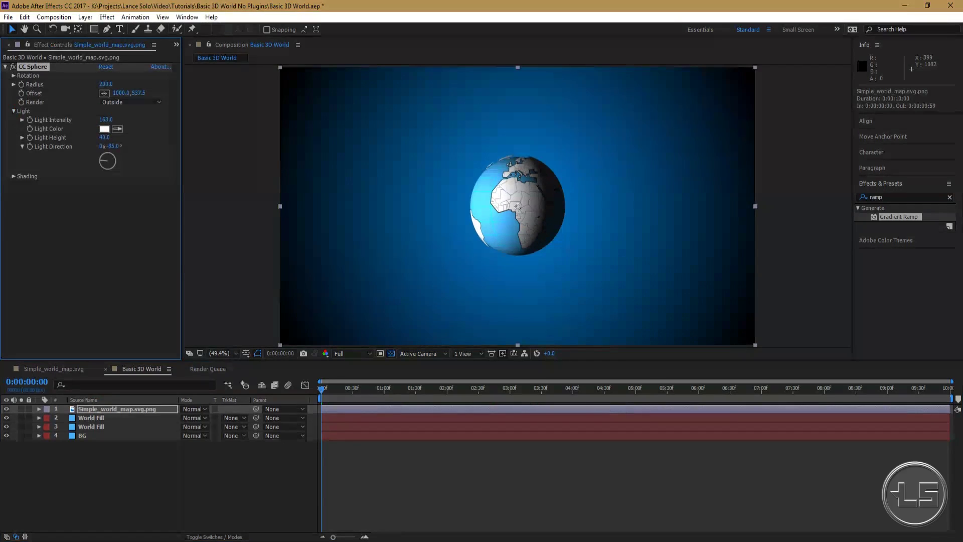
pyautogui.click(106, 120)
pyautogui.write('200')
pyautogui.press('Return')
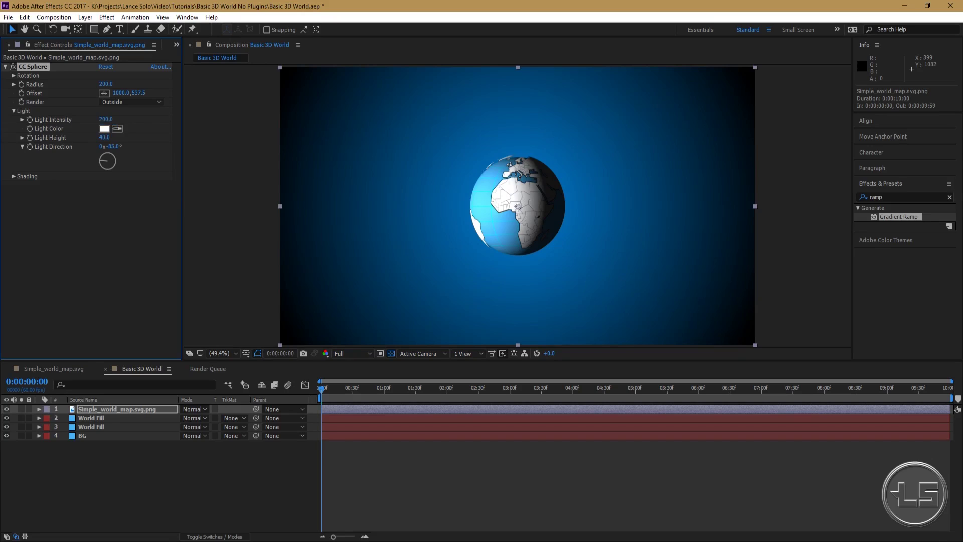
pyautogui.click(40, 219)
pyautogui.click(131, 479)
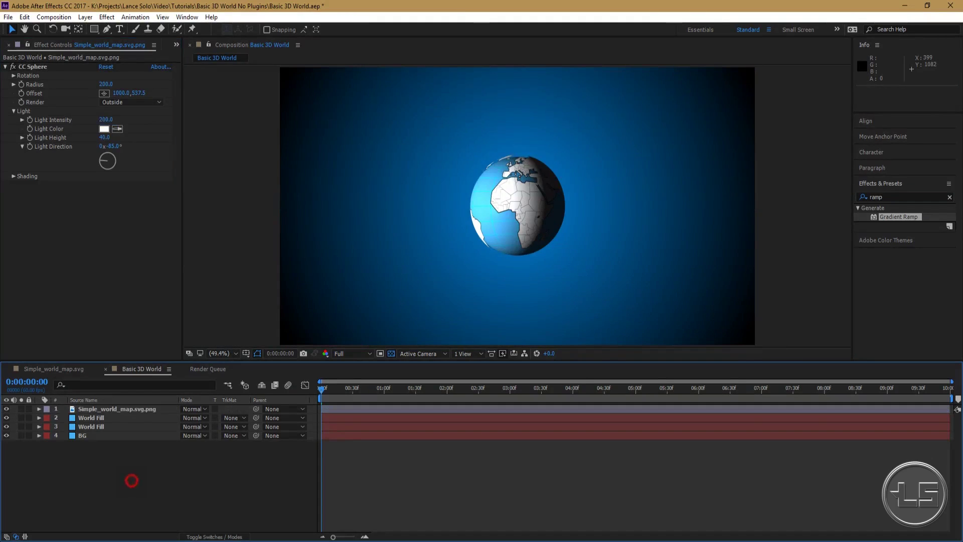
# - Apply the Drop Shadow effect to the Simple_world_map.svg.png layer
pyautogui.click(112, 408)
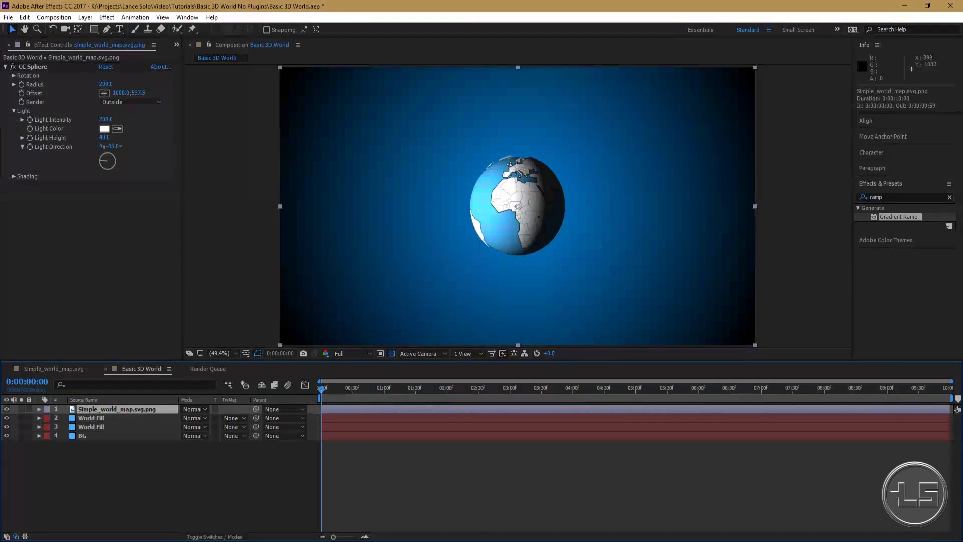
pyautogui.click(949, 197)
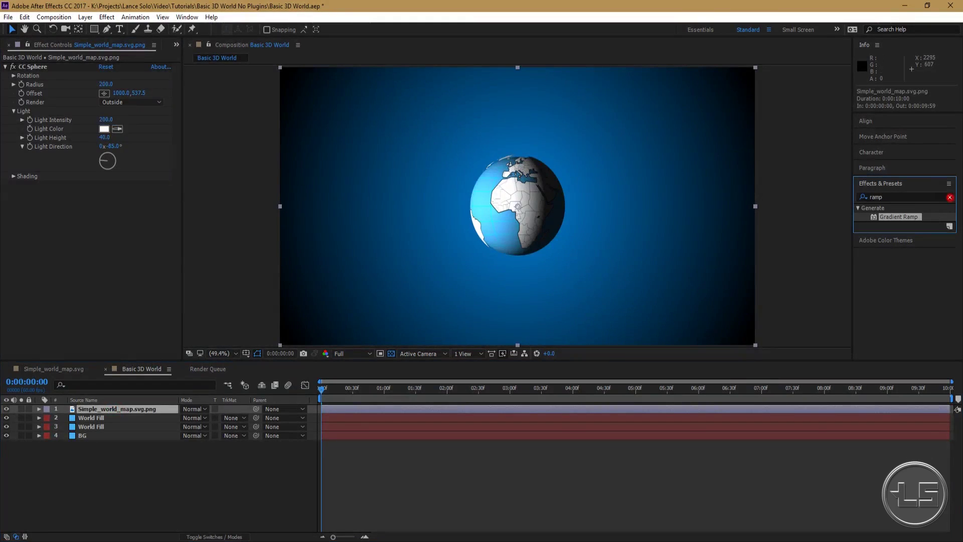
pyautogui.click(916, 199)
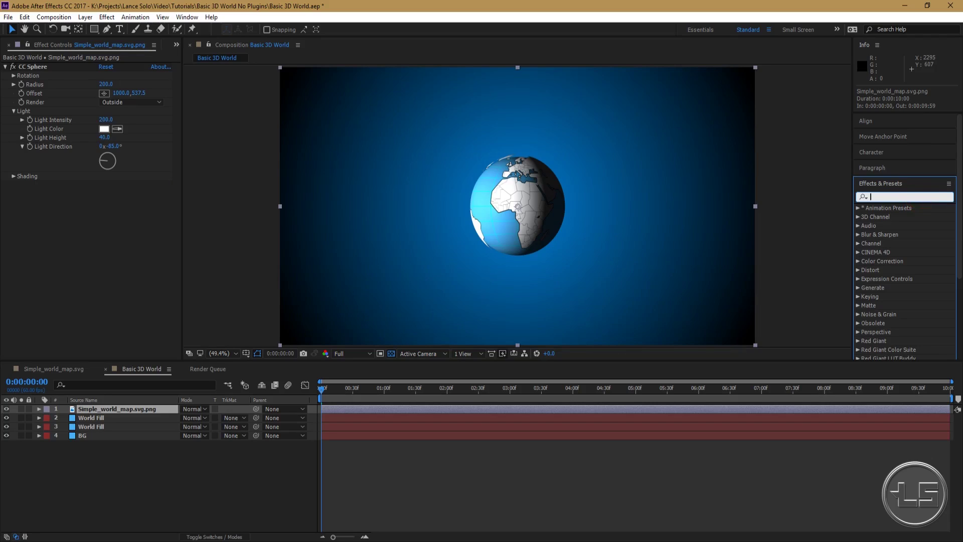
pyautogui.write('drop')
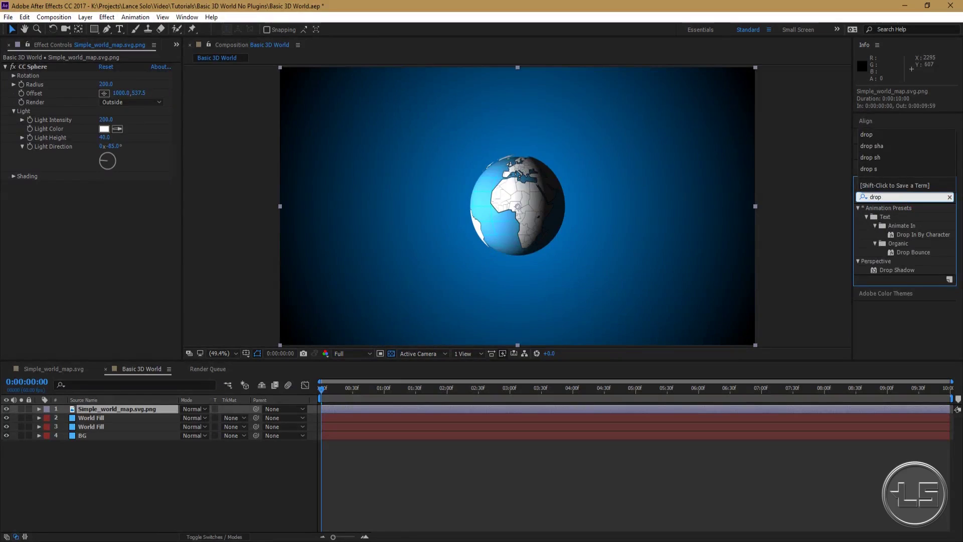
pyautogui.moveTo(897, 270); pyautogui.dragTo(125, 410)
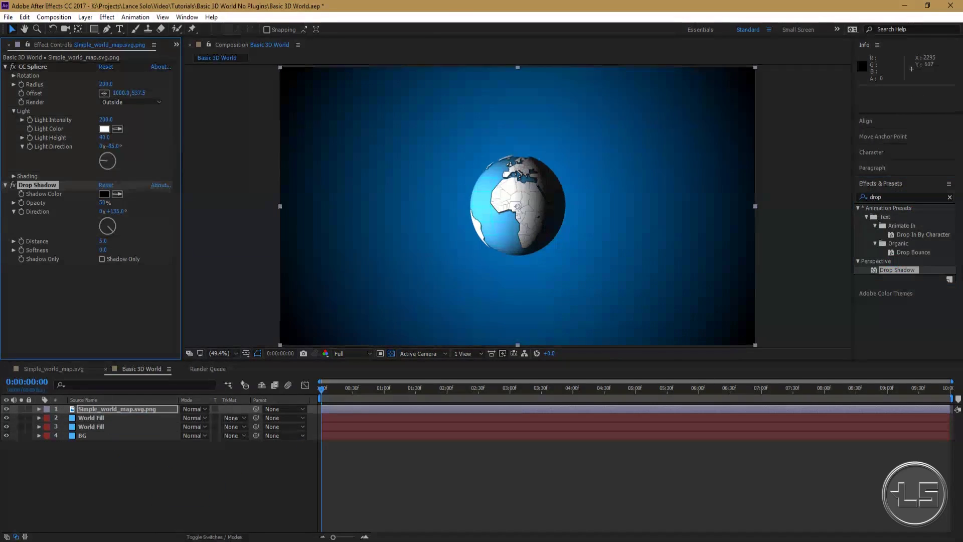
# - Compare the globe up close with the Drop Shadow effect switched off and on
pyautogui.scroll(2, 495, 218)
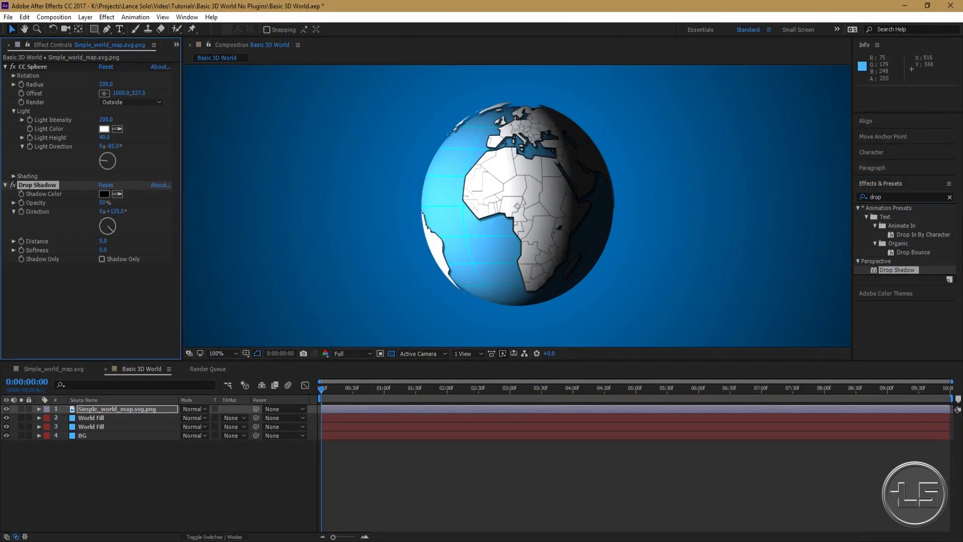
pyautogui.scroll(2, 475, 220)
pyautogui.scroll(-2, 469, 216)
pyautogui.click(12, 185)
pyautogui.click(12, 186)
pyautogui.click(12, 185)
pyautogui.click(12, 186)
pyautogui.click(12, 185)
pyautogui.click(12, 186)
pyautogui.scroll(-3, 517, 206)
pyautogui.scroll(1, 517, 205)
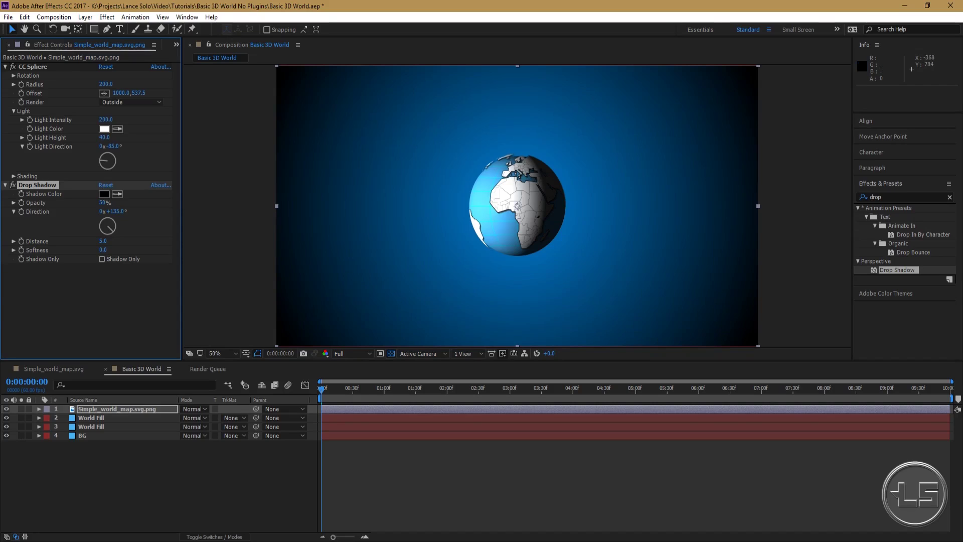
# - Set the Drop Shadow's opacity to 100% and its softness to 37 on the map layer
pyautogui.click(5, 67)
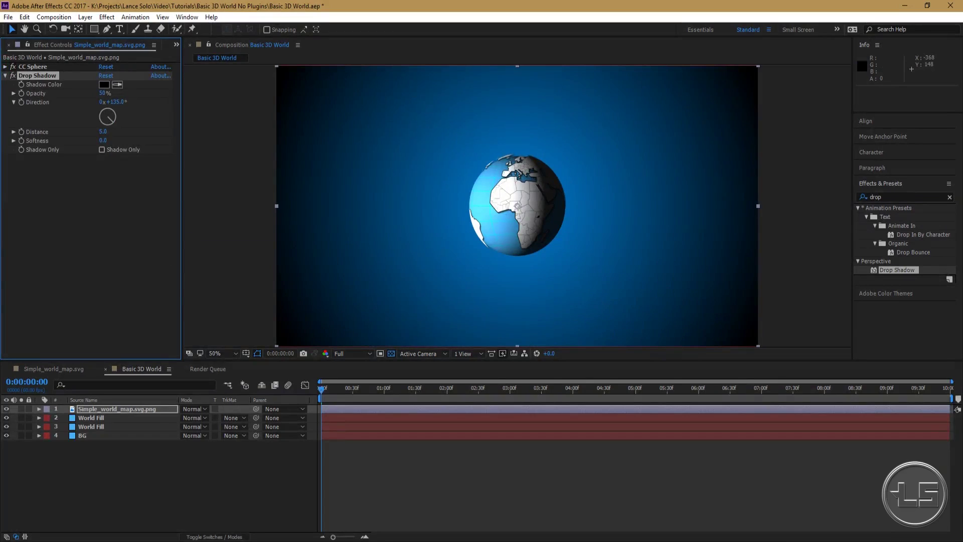
pyautogui.click(103, 92)
pyautogui.write('100')
pyautogui.press('Return')
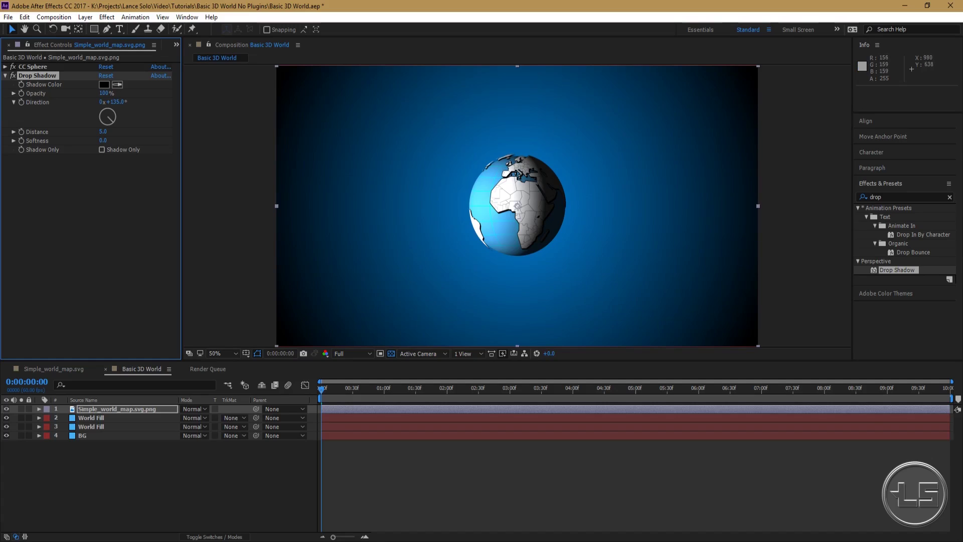
pyautogui.click(103, 139)
pyautogui.moveTo(101, 140)
pyautogui.mouseDown()
pyautogui.moveTo(127, 140)
pyautogui.moveTo(106, 140)
pyautogui.mouseUp()
pyautogui.moveTo(105, 140); pyautogui.dragTo(109, 140)
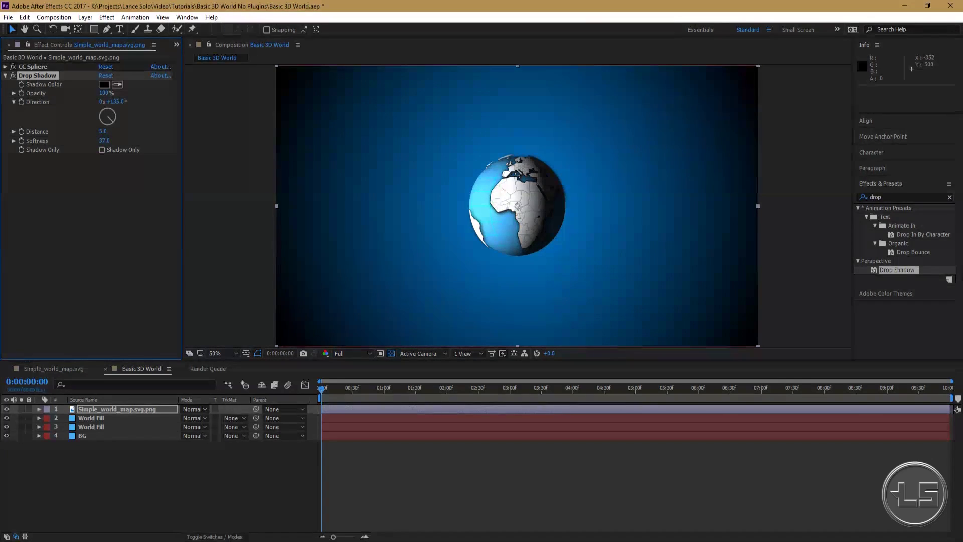
# - Preview the rotating globe from the start of the timeline to examine the drop shadow
pyautogui.click(99, 282)
pyautogui.click(484, 502)
pyautogui.moveTo(321, 390)
pyautogui.mouseDown()
pyautogui.moveTo(745, 389)
pyautogui.moveTo(322, 389)
pyautogui.mouseUp()
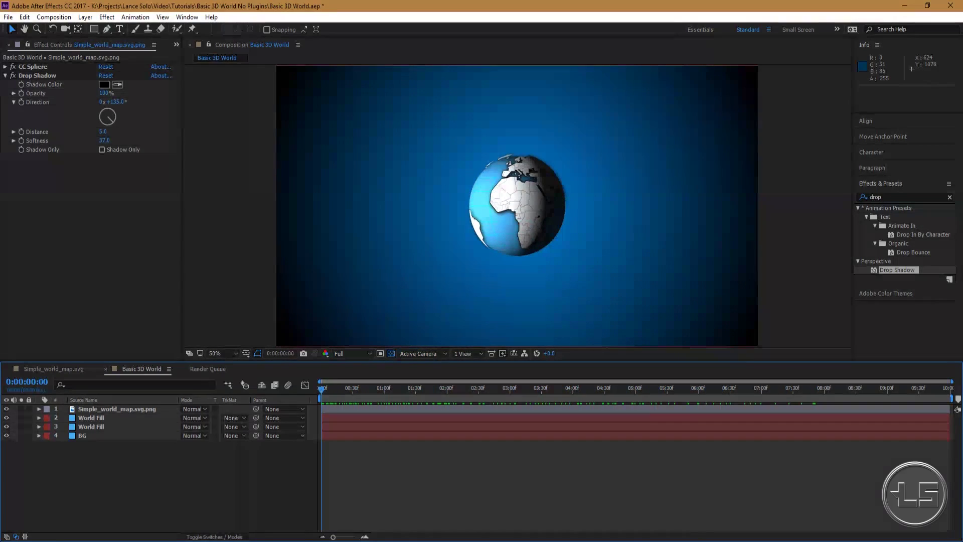
pyautogui.press('space')
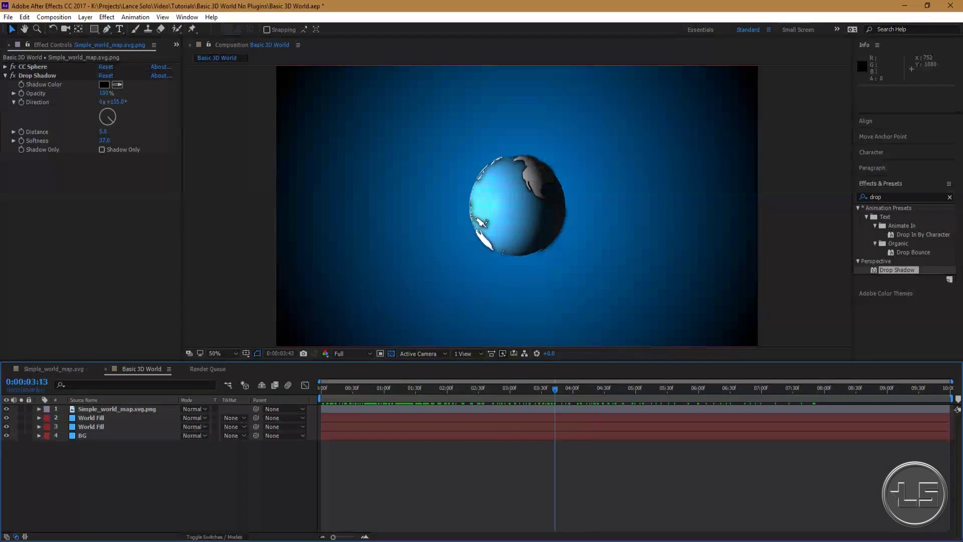
pyautogui.click(135, 502)
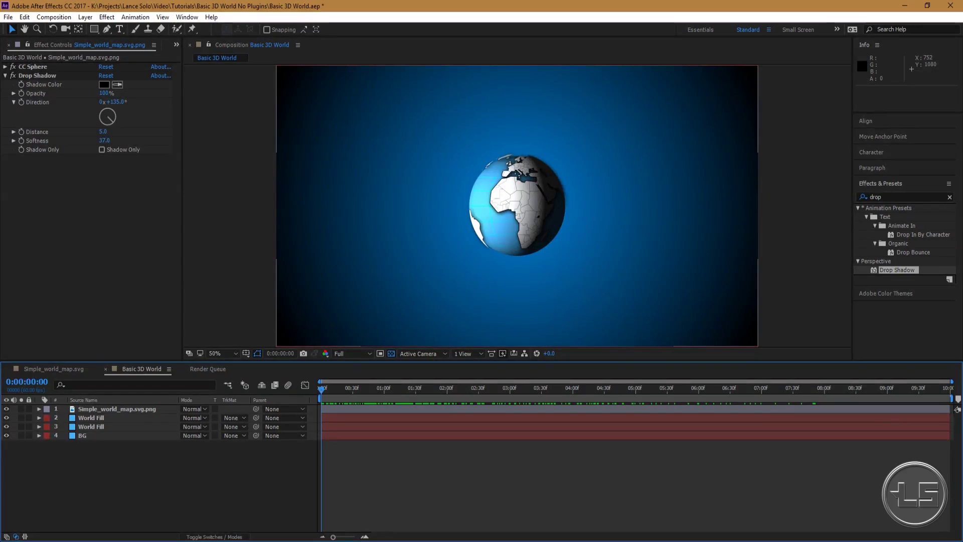
pyautogui.click(122, 409)
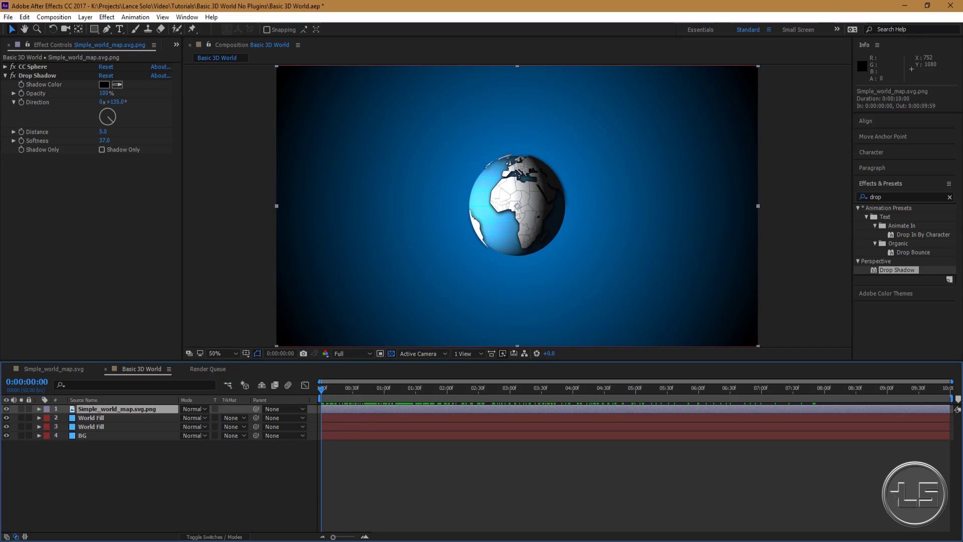
pyautogui.press('space')
pyautogui.click(145, 516)
# - Try a CC Sphere ambient shading of 200 and a different diffuse value on the lower World Fill layer, and undo both changes
pyautogui.click(103, 426)
pyautogui.click(105, 409)
pyautogui.click(96, 417)
pyautogui.click(95, 427)
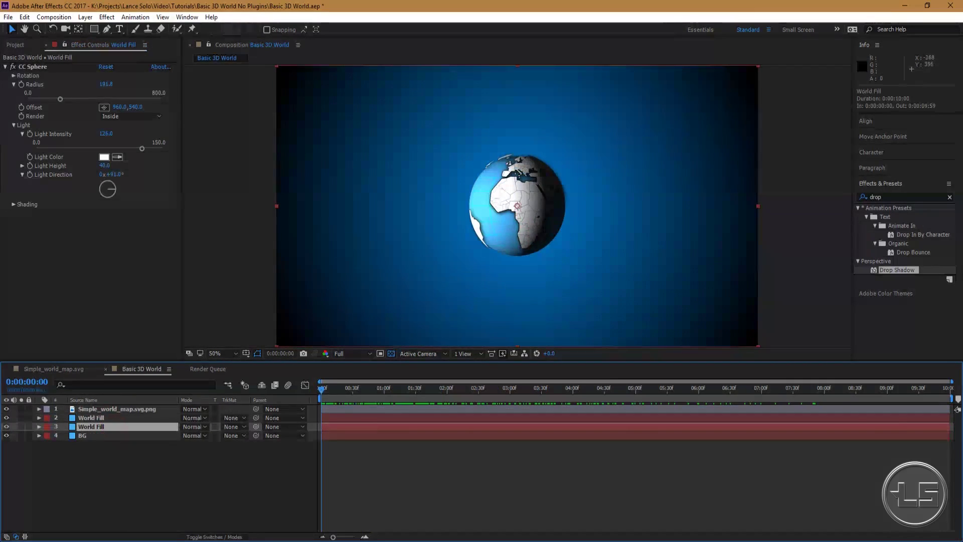
pyautogui.click(13, 204)
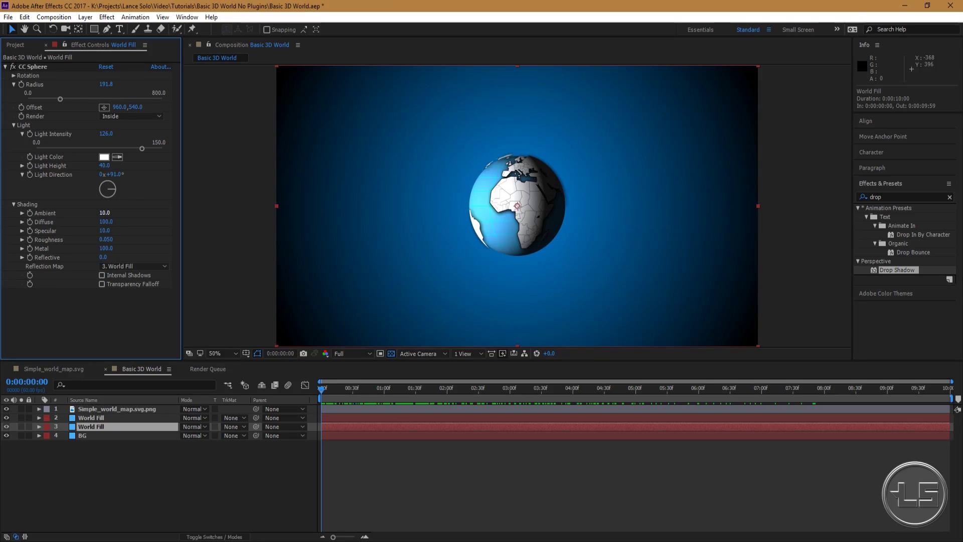
pyautogui.moveTo(104, 213); pyautogui.dragTo(94, 213)
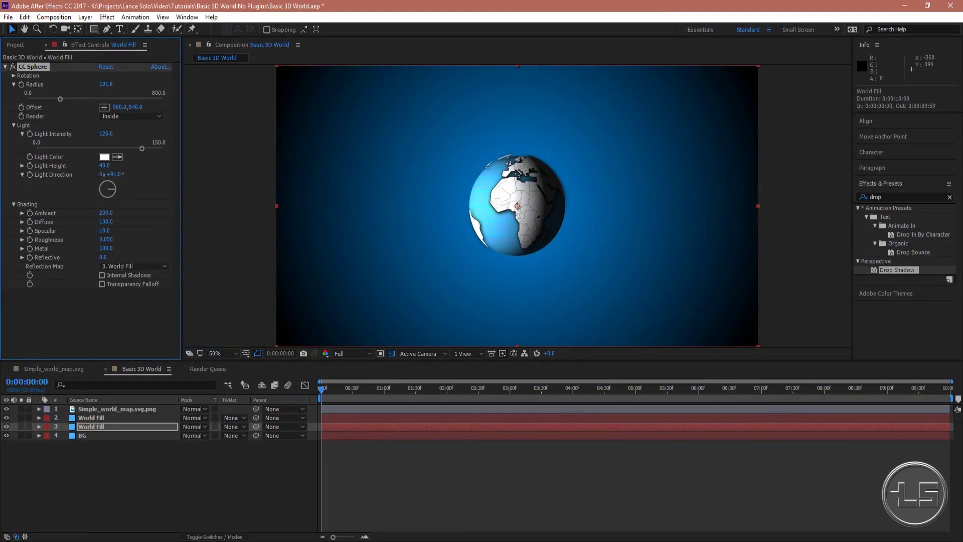
pyautogui.hotkey('ctrl', 'z')
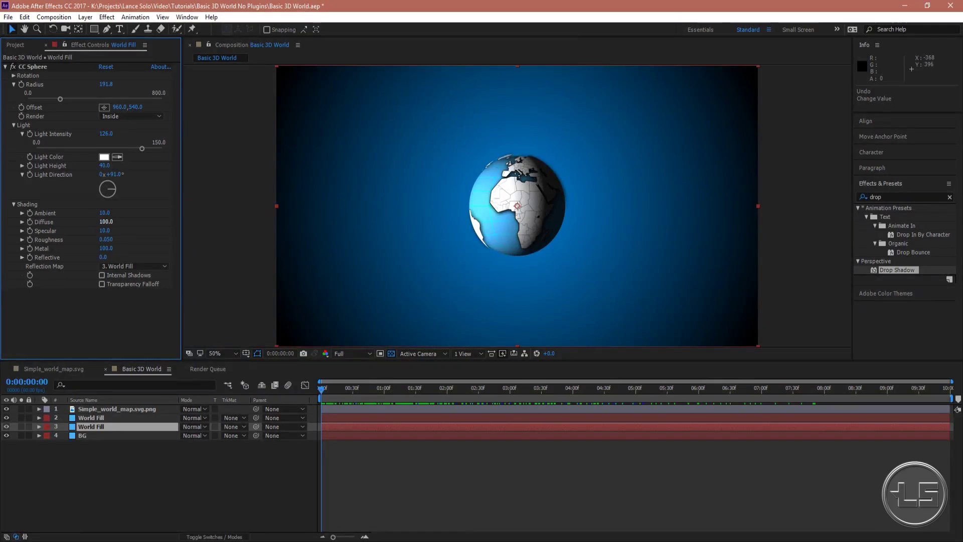
pyautogui.moveTo(107, 222); pyautogui.dragTo(104, 231)
pyautogui.hotkey('ctrl', 'z')
pyautogui.click(127, 520)
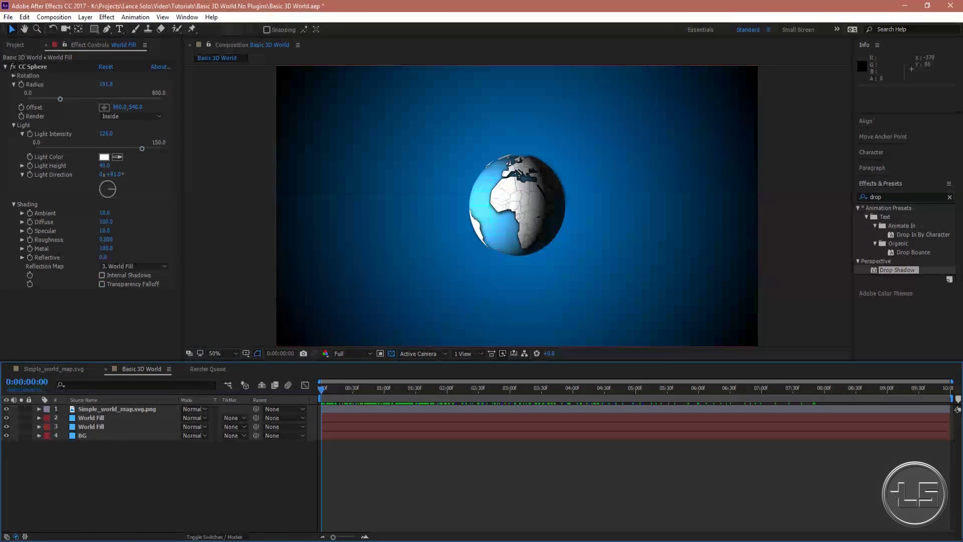
# - Try blues 0054FF and 0042FF as the Grid color on the upper World Fill layer, and cancel the color change
pyautogui.click(5, 67)
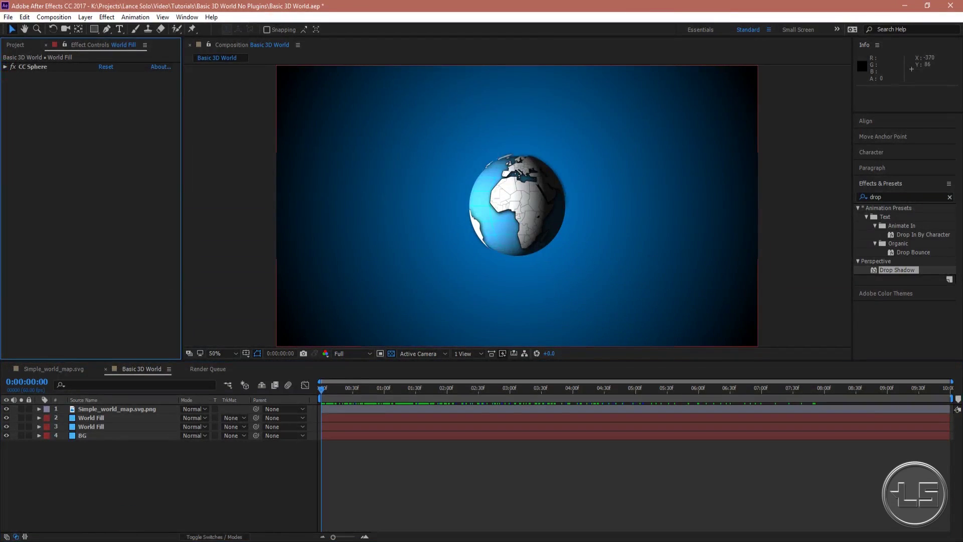
pyautogui.click(91, 418)
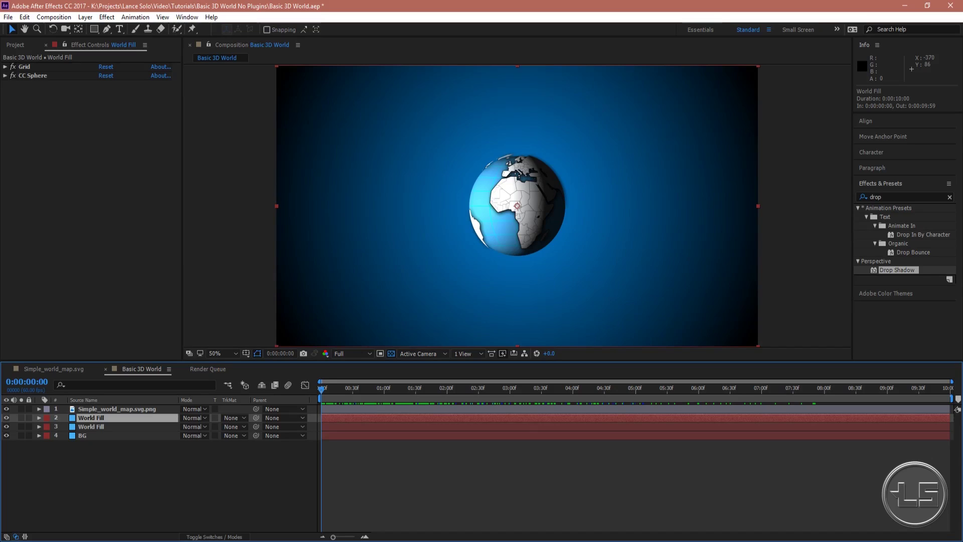
pyautogui.click(5, 76)
pyautogui.click(5, 76)
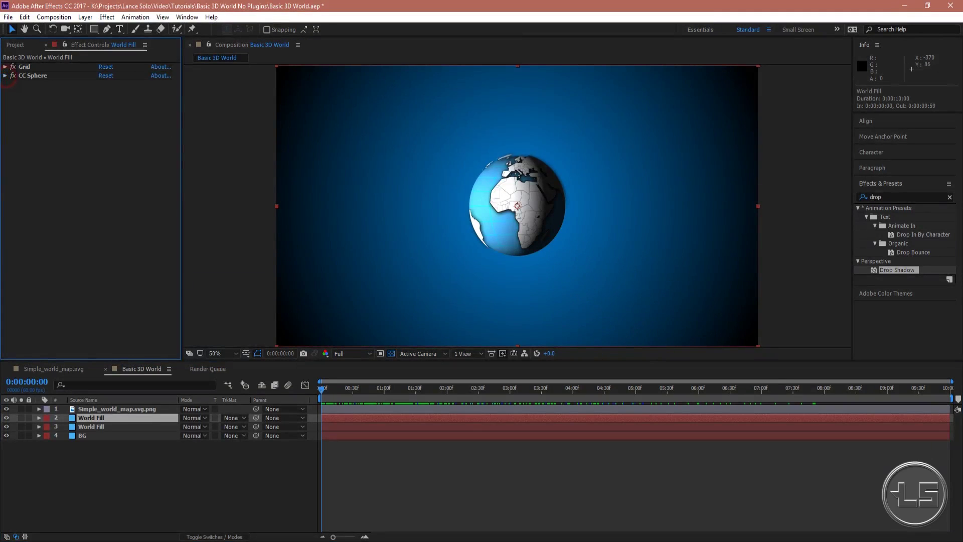
pyautogui.click(5, 66)
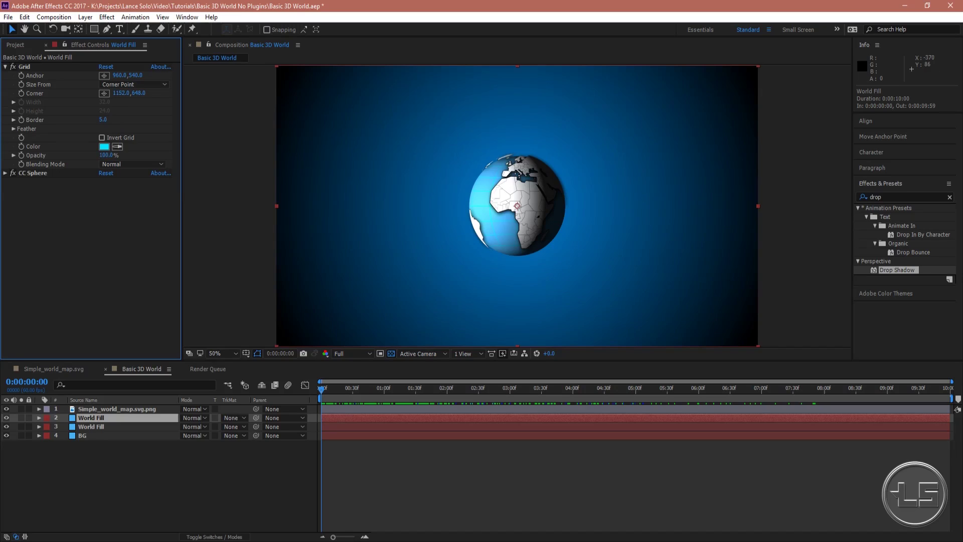
pyautogui.click(118, 146)
pyautogui.click(103, 147)
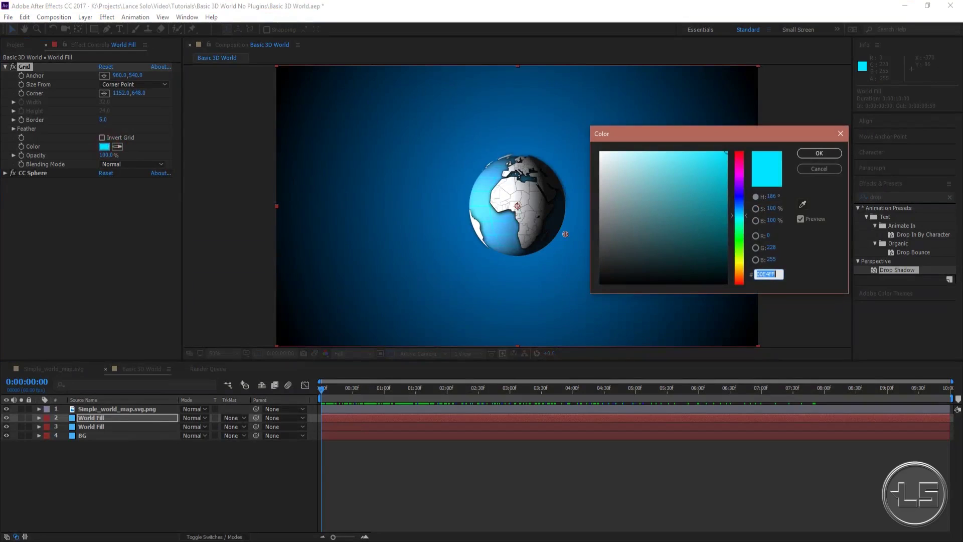
pyautogui.write('0054FF')
pyautogui.press('Tab')
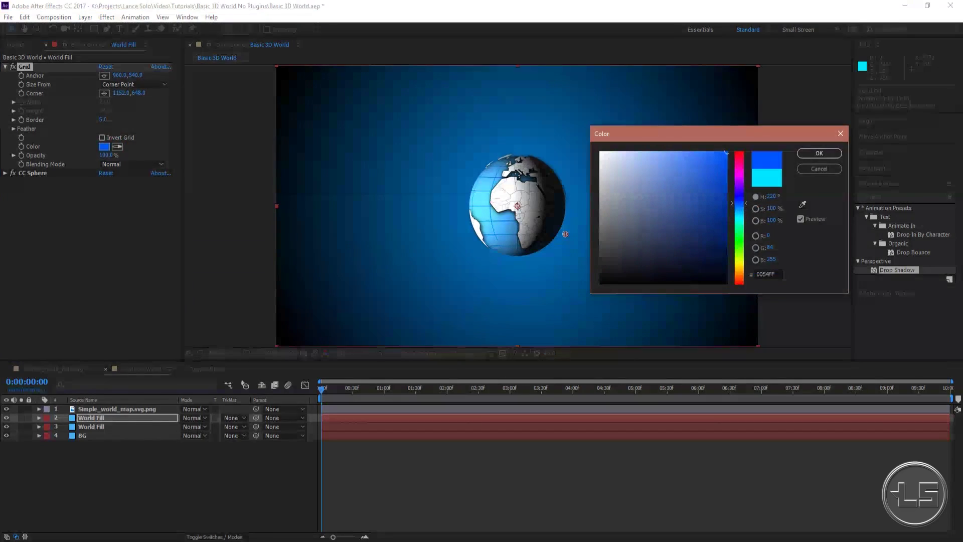
pyautogui.moveTo(740, 203)
pyautogui.mouseDown()
pyautogui.moveTo(739, 154)
pyautogui.moveTo(739, 235)
pyautogui.moveTo(739, 200)
pyautogui.mouseUp()
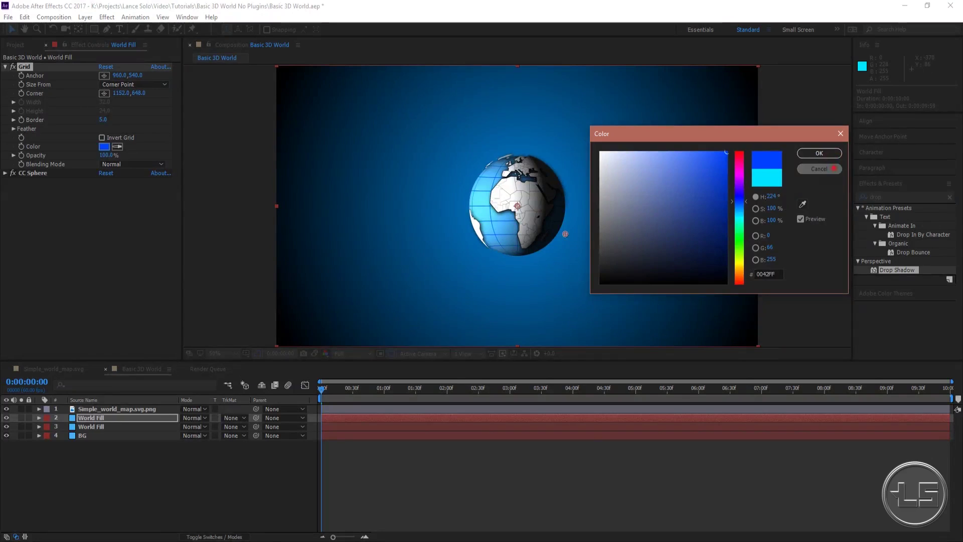
pyautogui.click(828, 169)
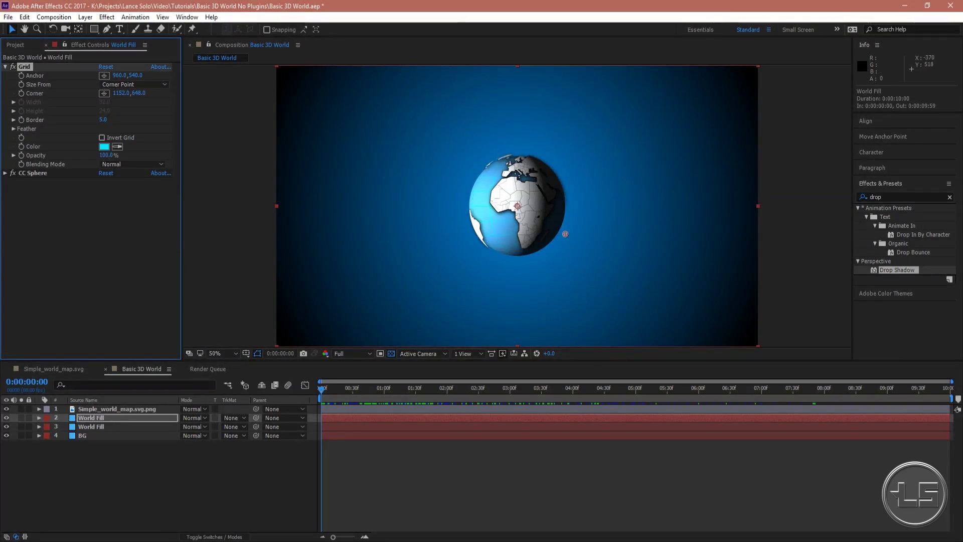
# - Try the Outside render option of CC Sphere on the upper World Fill layer and preview the rotation
pyautogui.click(5, 67)
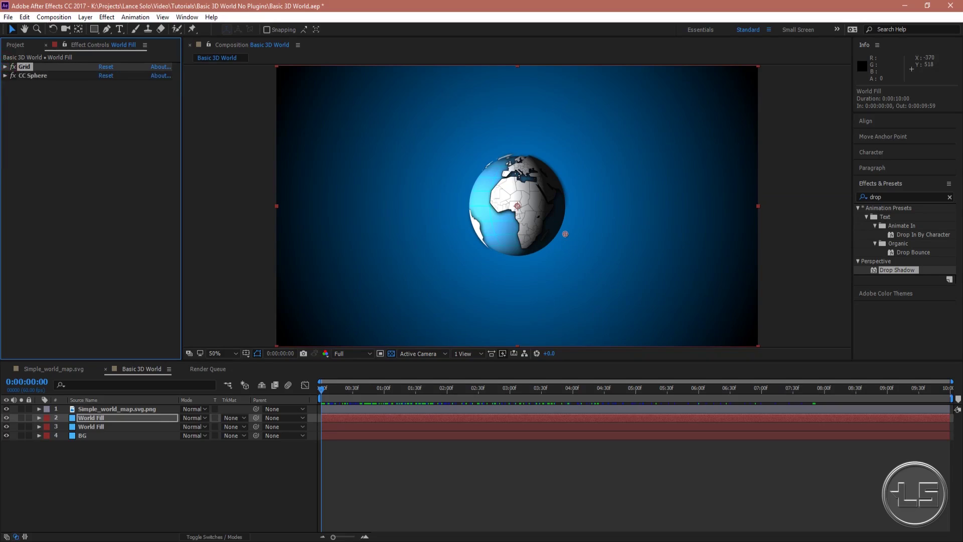
pyautogui.click(5, 75)
pyautogui.click(130, 111)
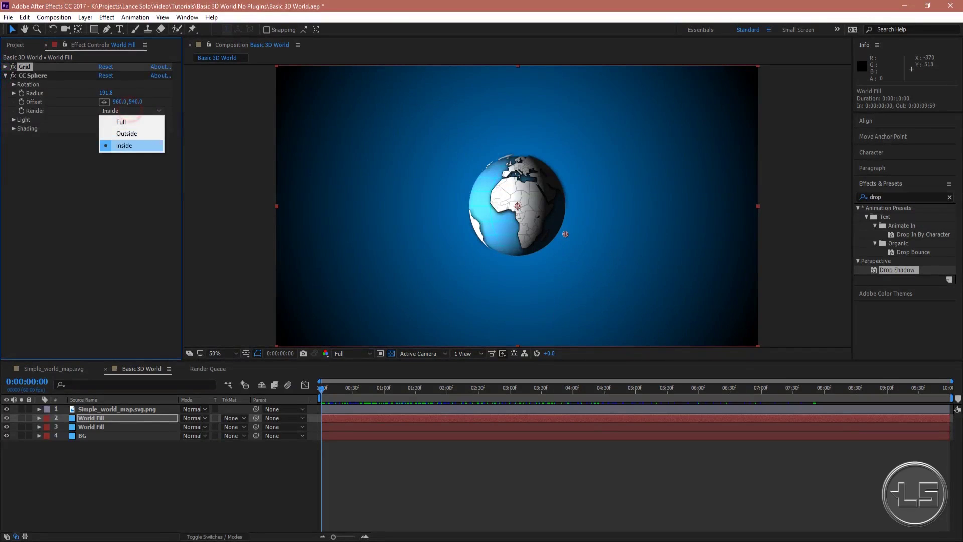
pyautogui.click(126, 134)
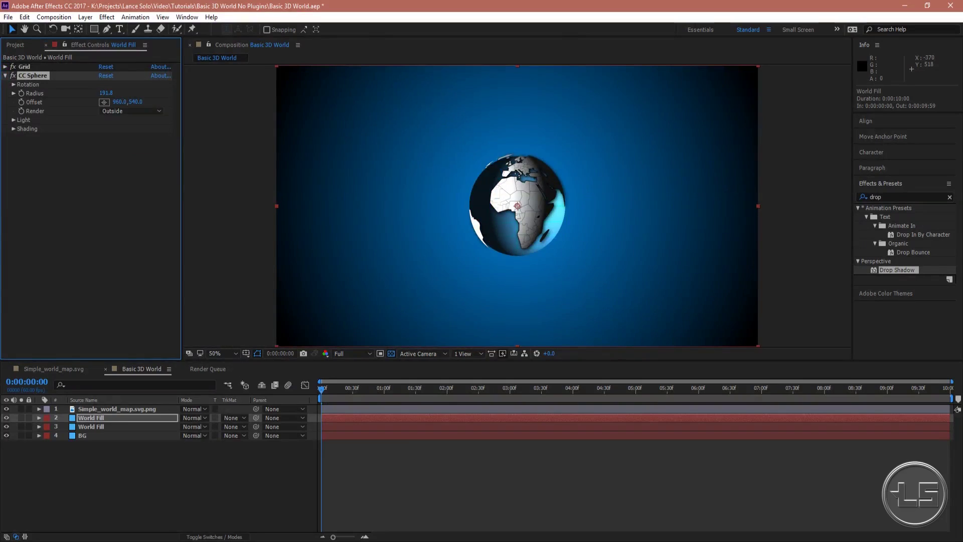
pyautogui.press('space')
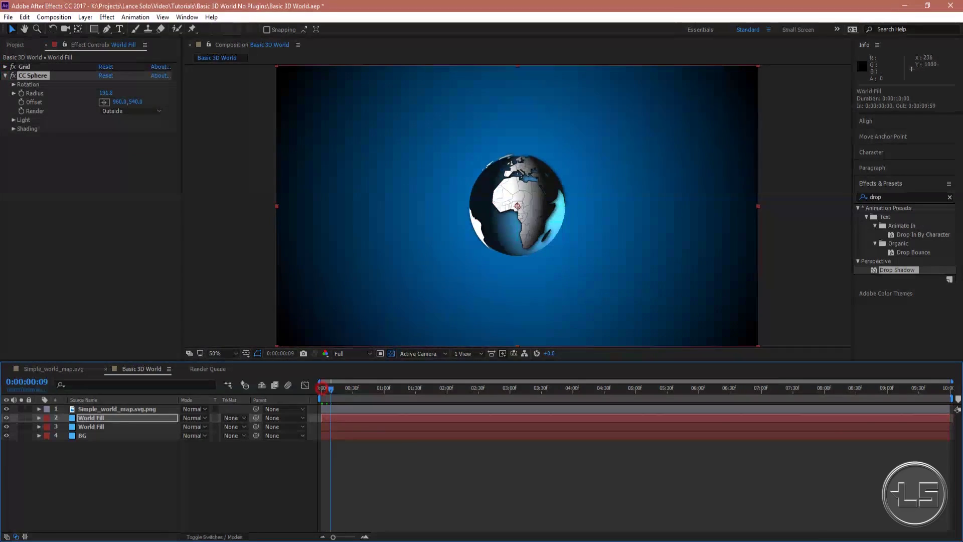
pyautogui.moveTo(528, 389); pyautogui.dragTo(321, 389)
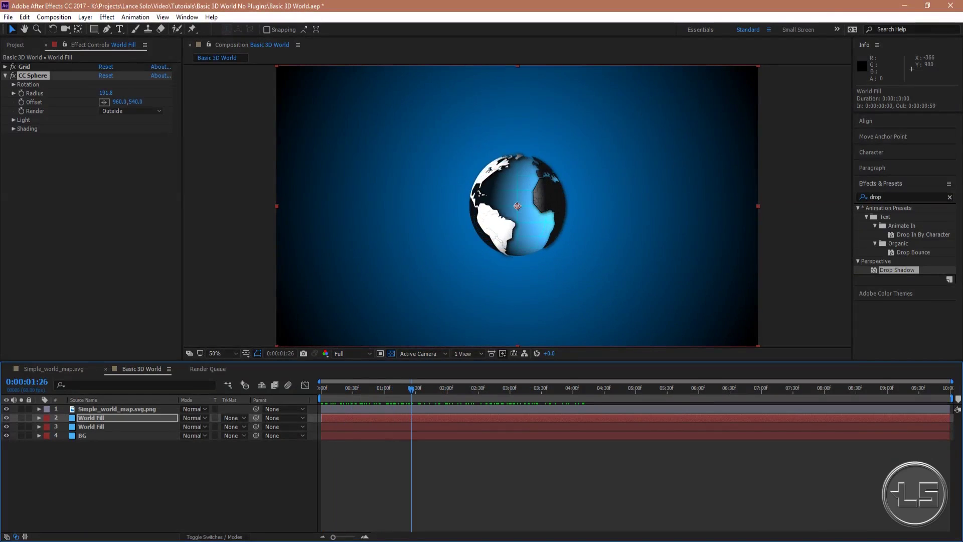
# - Set the CC Sphere Render option of the upper World Fill layer to Inside and preview the rotation
pyautogui.click(132, 111)
pyautogui.click(116, 145)
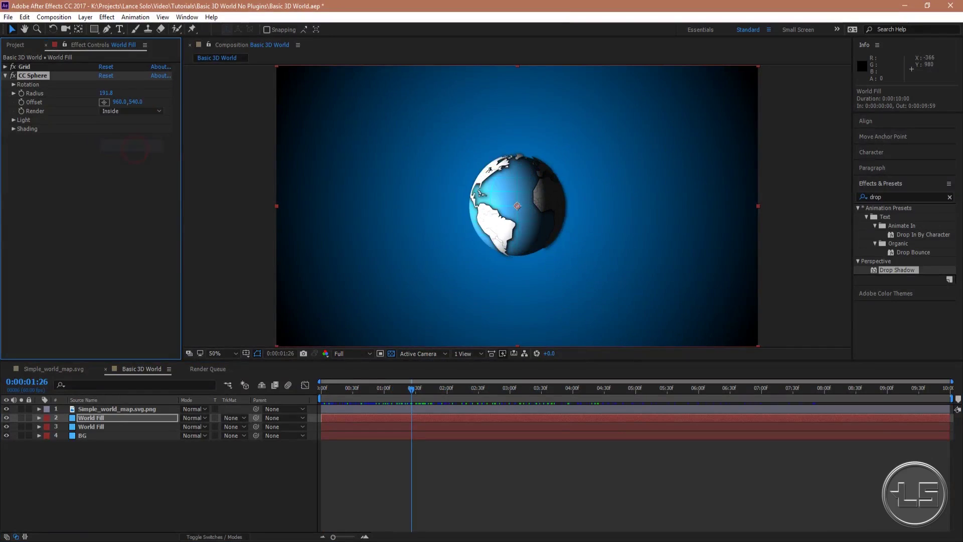
pyautogui.press('space')
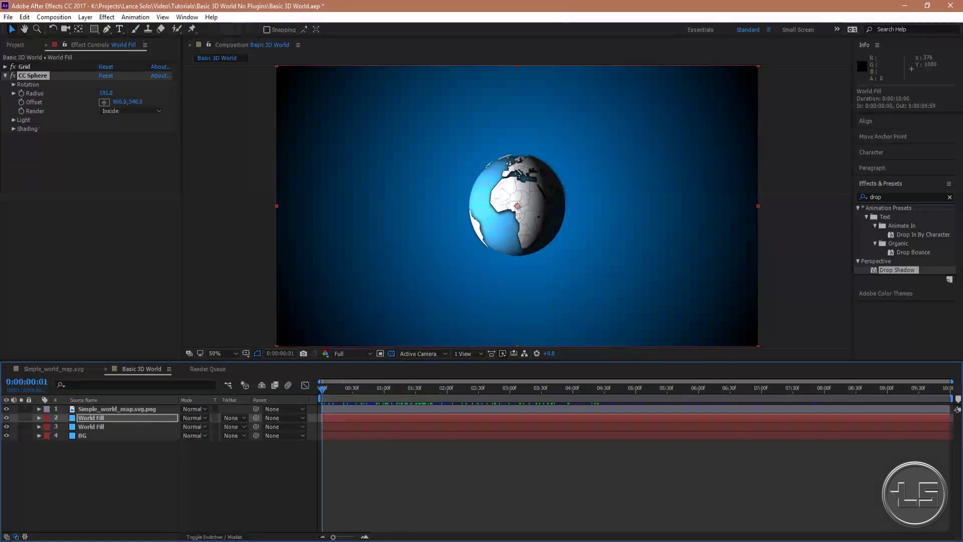
pyautogui.press('space')
# - Try the Full render option of CC Sphere on the upper World Fill layer, preview it, and undo the change
pyautogui.click(131, 110)
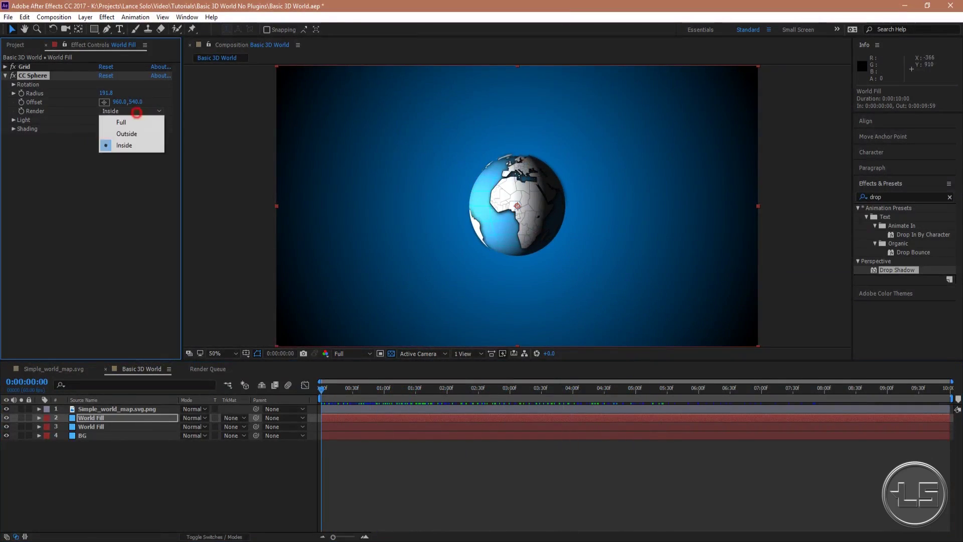
pyautogui.click(129, 122)
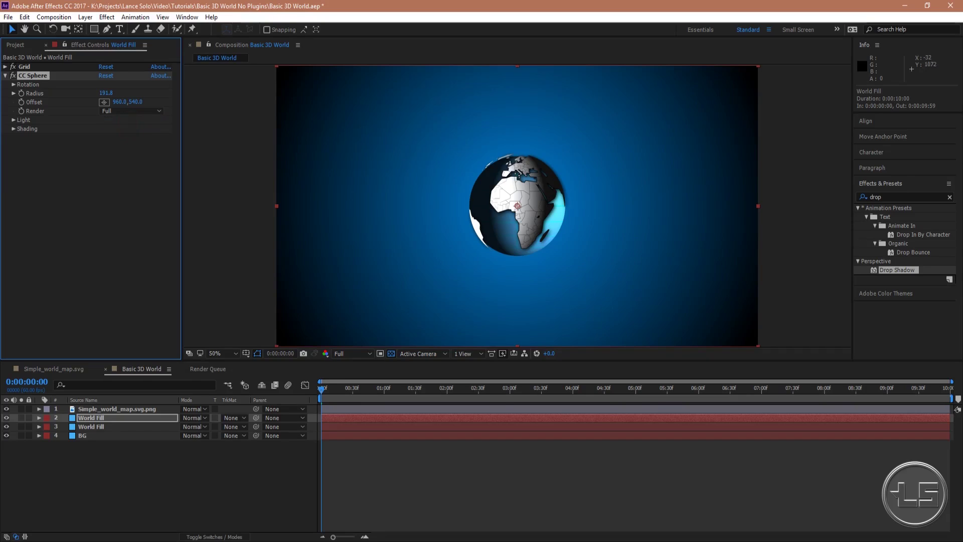
pyautogui.press('space')
pyautogui.press('space')
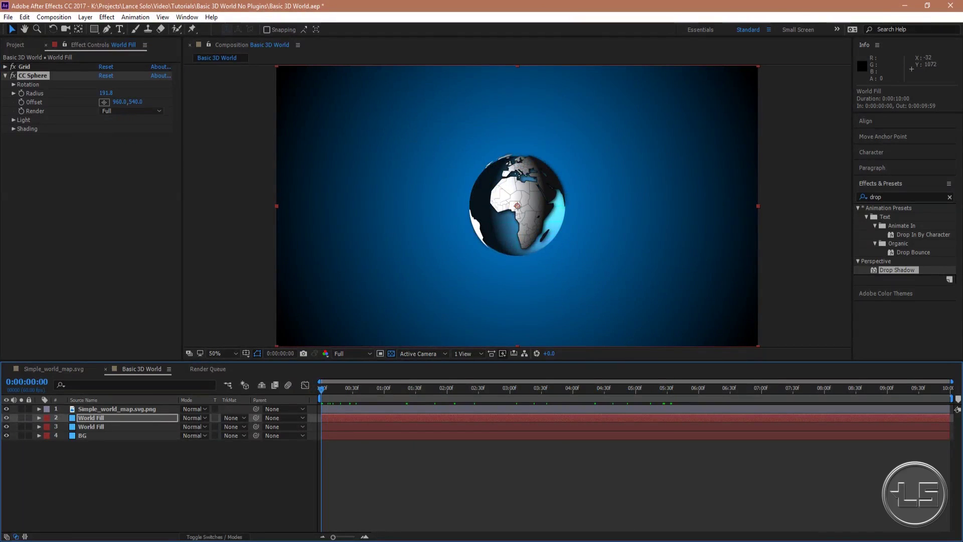
pyautogui.hotkey('ctrl', 'z')
pyautogui.hotkey('ctrl', 'z')
pyautogui.hotkey('ctrl', 'z')
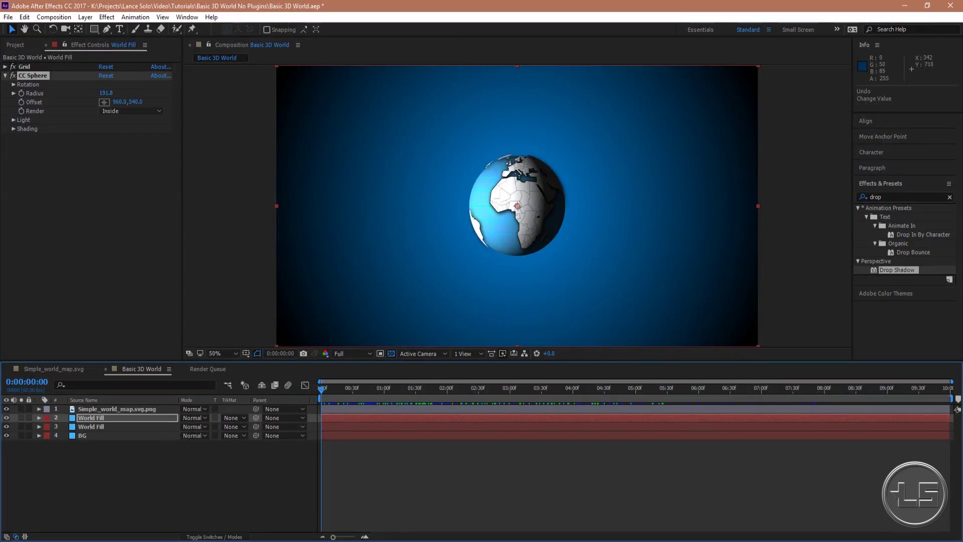
# - Add a Drop Shadow effect to the lower World Fill layer
pyautogui.moveTo(322, 390)
pyautogui.mouseDown()
pyautogui.moveTo(513, 389)
pyautogui.moveTo(321, 390)
pyautogui.mouseUp()
pyautogui.click(122, 505)
pyautogui.click(107, 409)
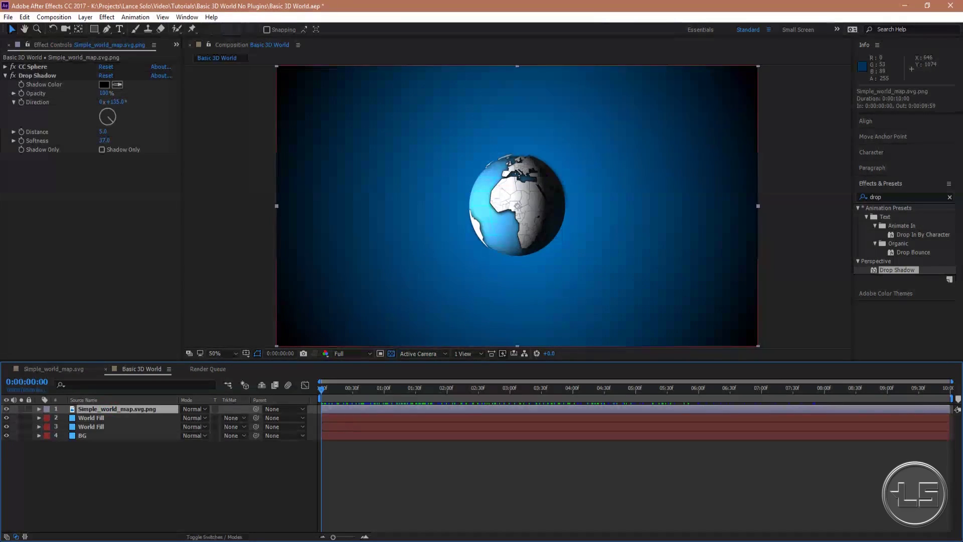
pyautogui.click(96, 427)
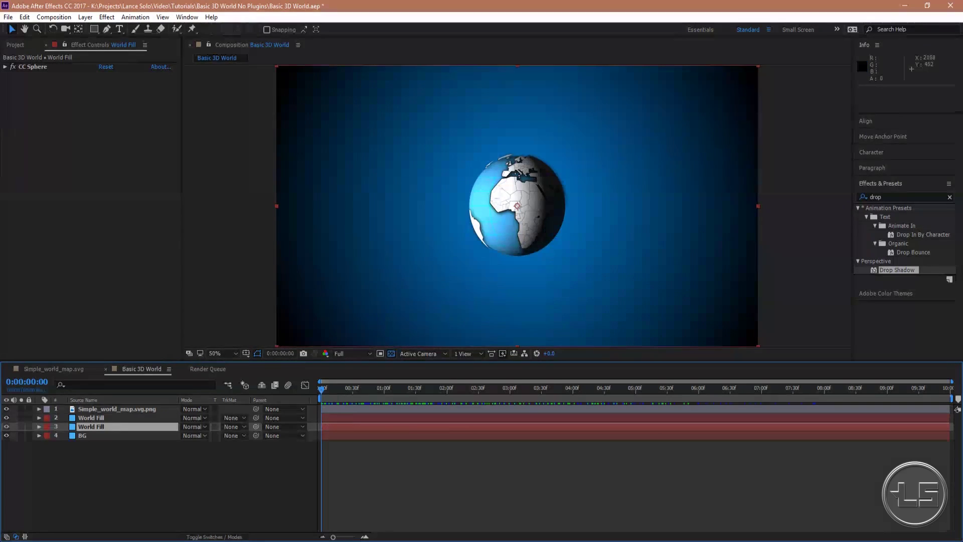
pyautogui.moveTo(896, 270); pyautogui.dragTo(131, 427)
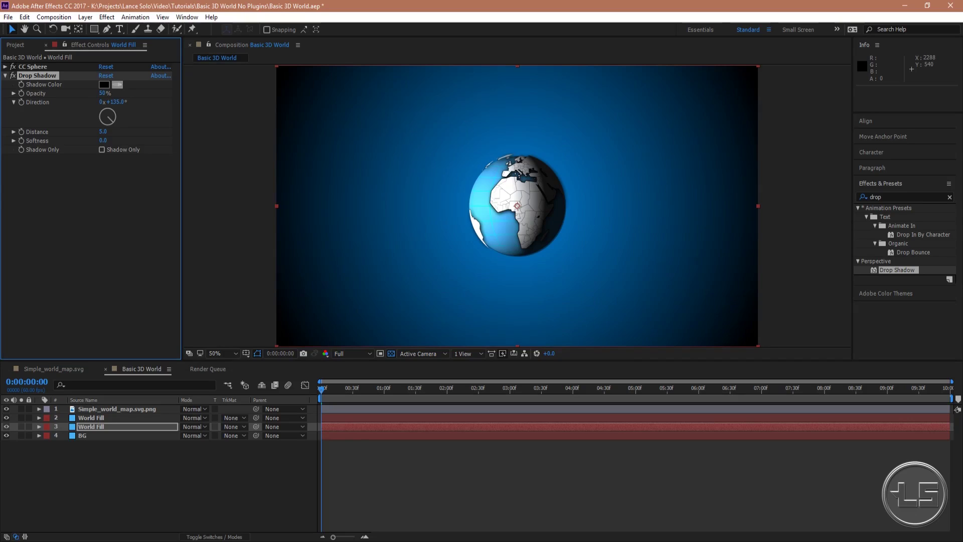
# - Set the lower World Fill layer's drop shadow to 100% opacity, 180° direction, distance 270 and softness 426
pyautogui.moveTo(102, 93); pyautogui.dragTo(228, 131)
pyautogui.click(116, 102)
pyautogui.write('180')
pyautogui.press('Return')
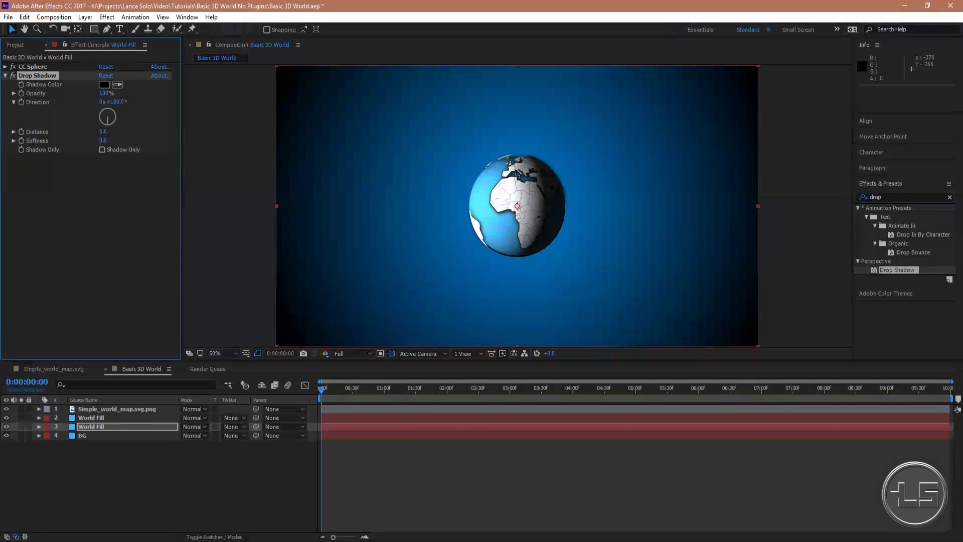
pyautogui.moveTo(104, 131); pyautogui.dragTo(234, 131)
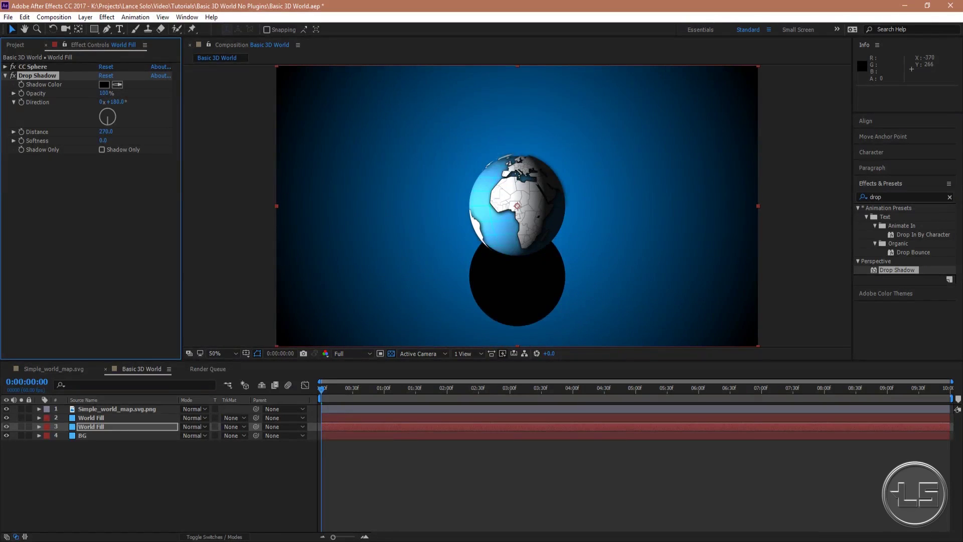
pyautogui.moveTo(103, 141); pyautogui.dragTo(293, 140)
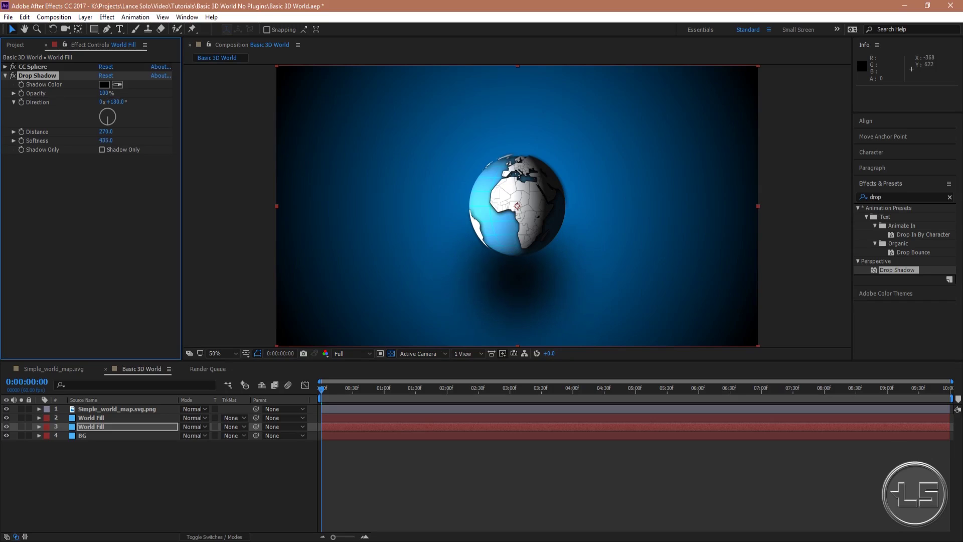
pyautogui.moveTo(323, 140); pyautogui.dragTo(316, 140)
pyautogui.click(85, 252)
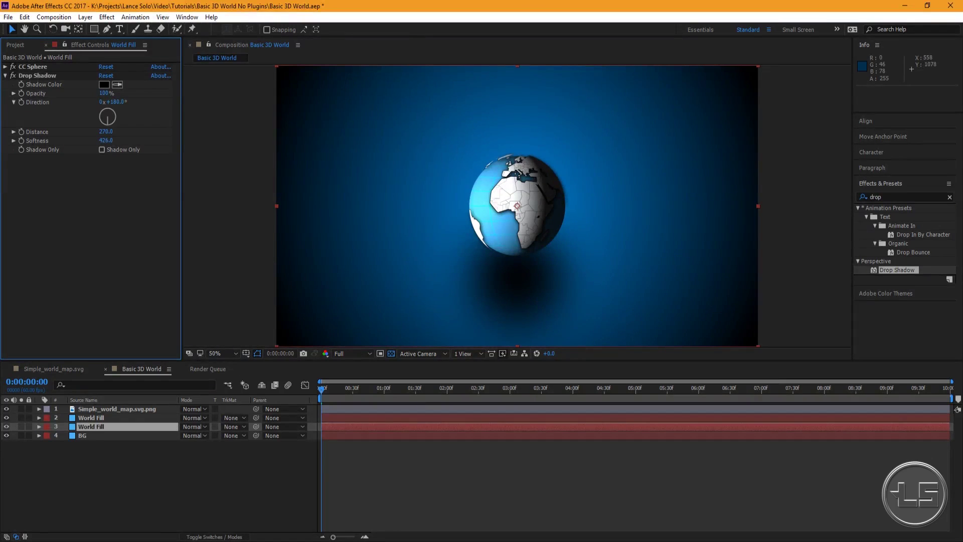
# - Try moving the world map and both World Fill layers together within the composition, and undo the moves
pyautogui.click(85, 474)
pyautogui.moveTo(85, 474); pyautogui.dragTo(159, 415)
pyautogui.click(132, 481)
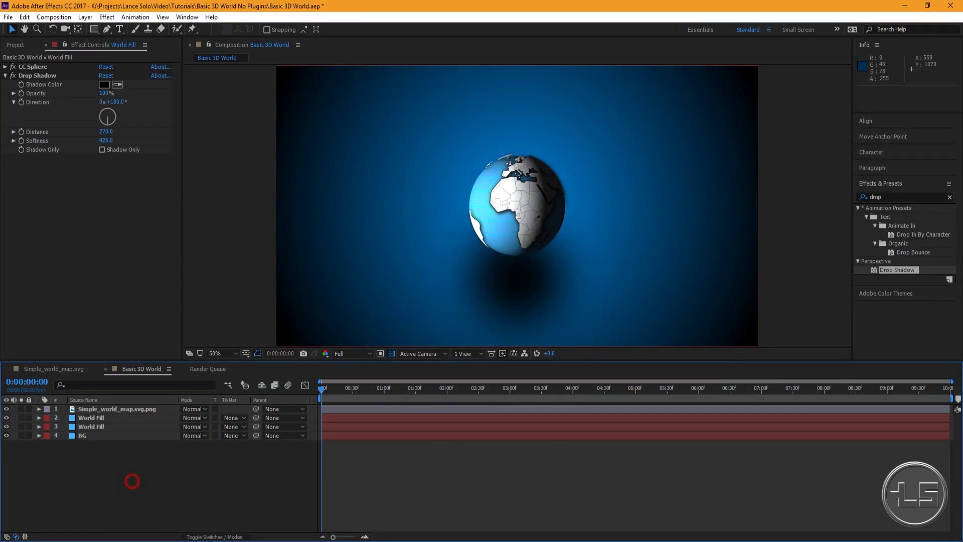
pyautogui.click(103, 428)
pyautogui.keyDown('ctrl'); pyautogui.click(100, 418); pyautogui.keyUp('ctrl')
pyautogui.keyDown('ctrl'); pyautogui.click(100, 409); pyautogui.keyUp('ctrl')
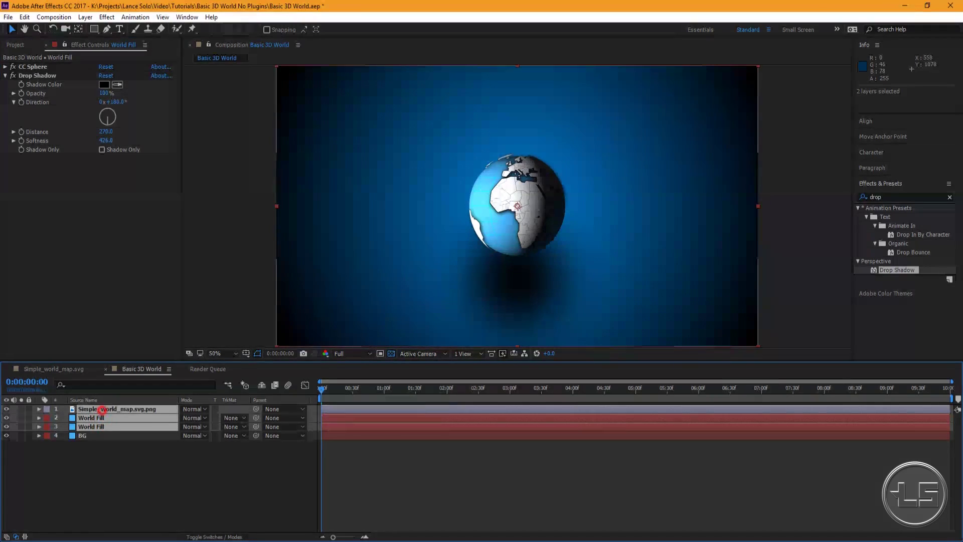
pyautogui.moveTo(517, 206); pyautogui.dragTo(513, 158)
pyautogui.moveTo(321, 389); pyautogui.dragTo(624, 389)
pyautogui.moveTo(501, 183); pyautogui.dragTo(467, 212)
pyautogui.hotkey('ctrl', 'z')
pyautogui.hotkey('ctrl', 'z')
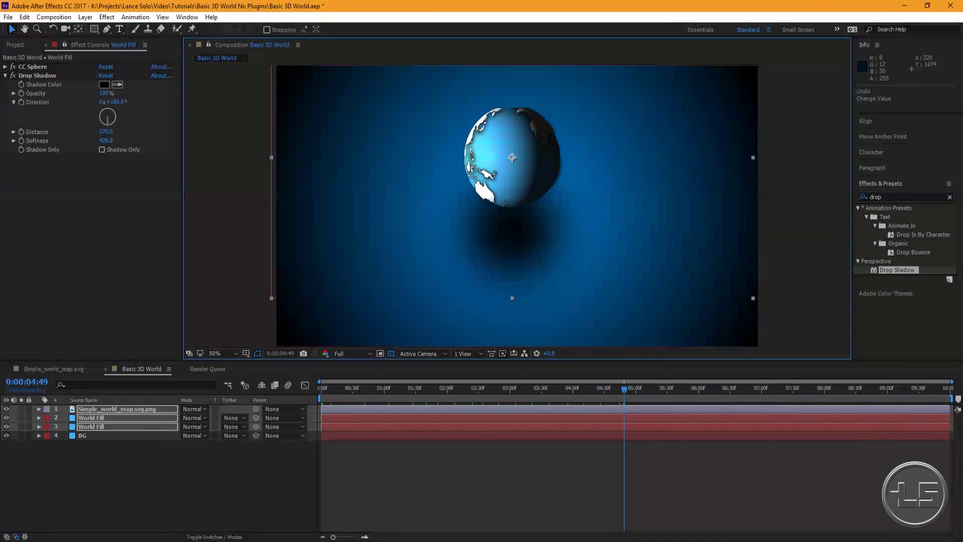
# - Preview the whole globe rotation from the start of the timeline to examine the shadow beneath the globe
pyautogui.press('space')
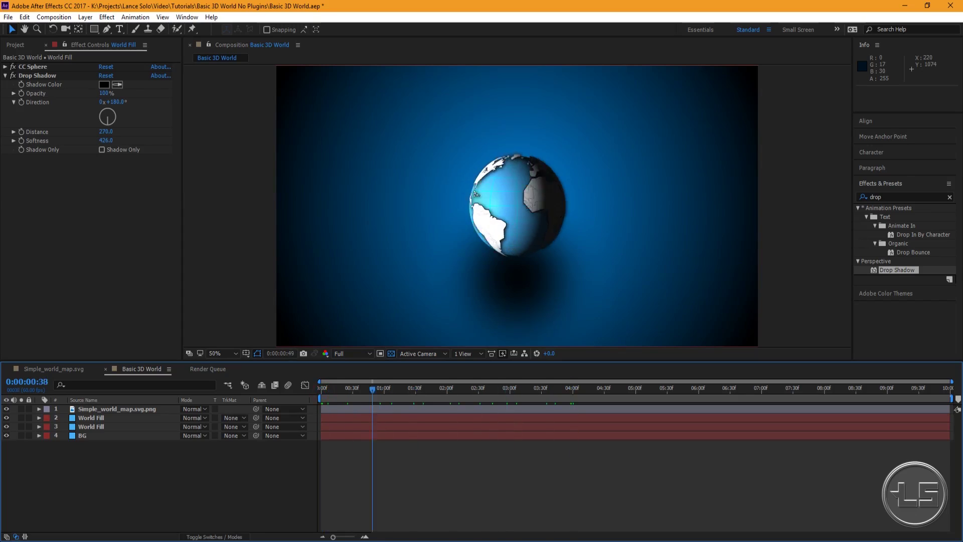
pyautogui.press('space')
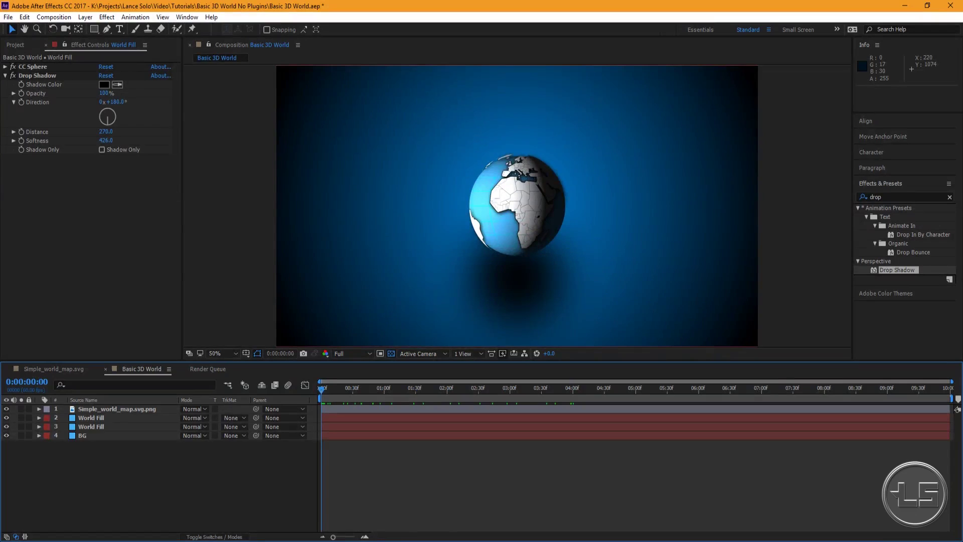
pyautogui.click(415, 481)
pyautogui.moveTo(321, 389)
pyautogui.mouseDown()
pyautogui.moveTo(876, 389)
pyautogui.moveTo(320, 388)
pyautogui.mouseUp()
pyautogui.press('space')
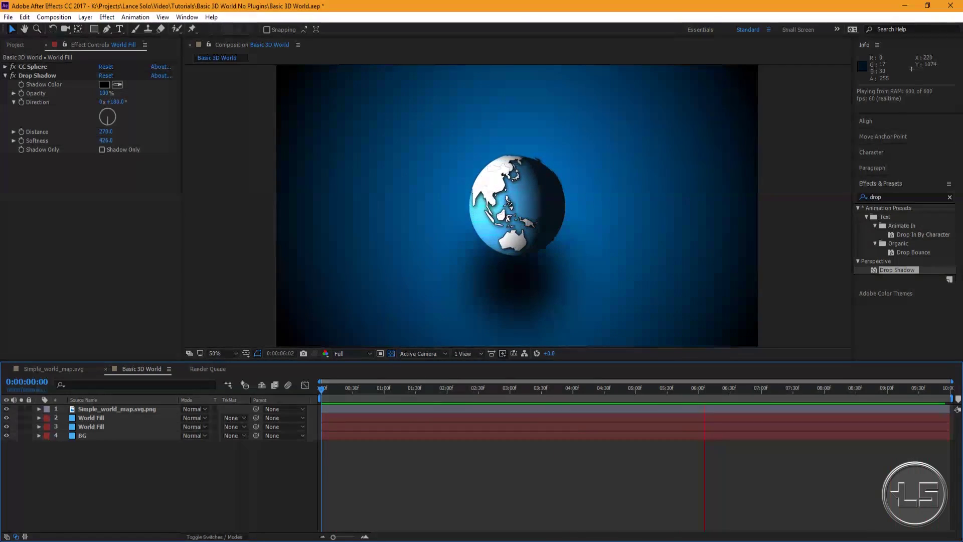
pyautogui.press('space')
# - Try a Bevel and Emboss layer style on the Simple_world_map.svg.png layer and expand its settings
pyautogui.click(123, 408)
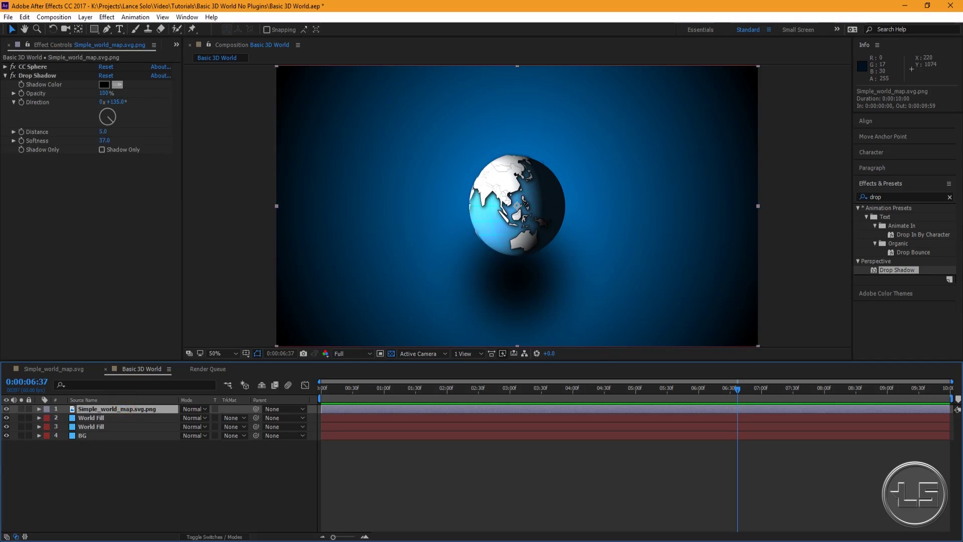
pyautogui.click(104, 18)
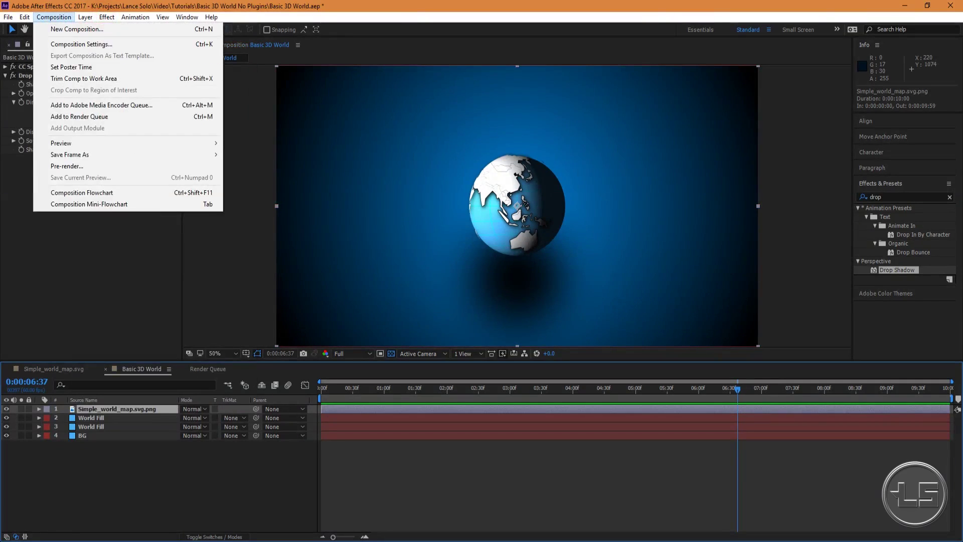
pyautogui.moveTo(86, 18)
pyautogui.moveTo(151, 162)
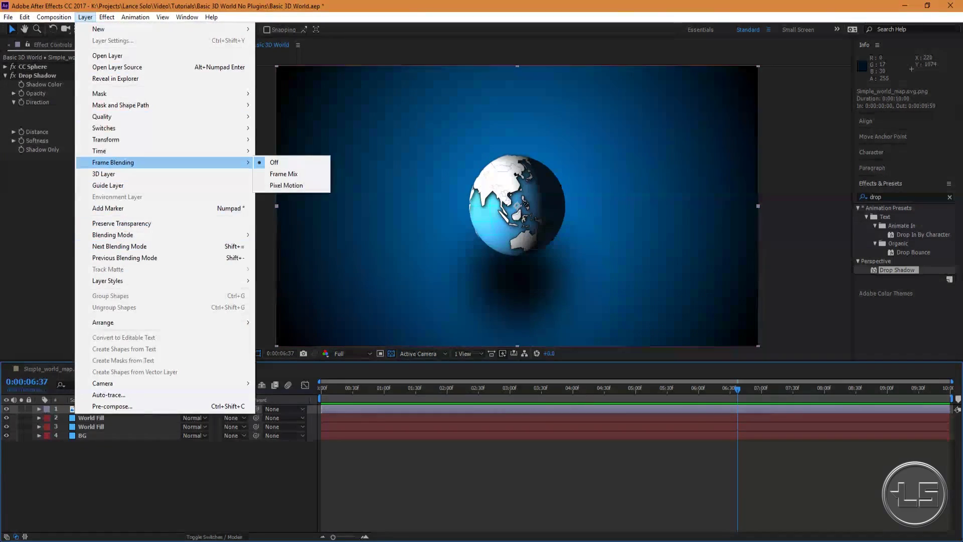
pyautogui.moveTo(142, 280)
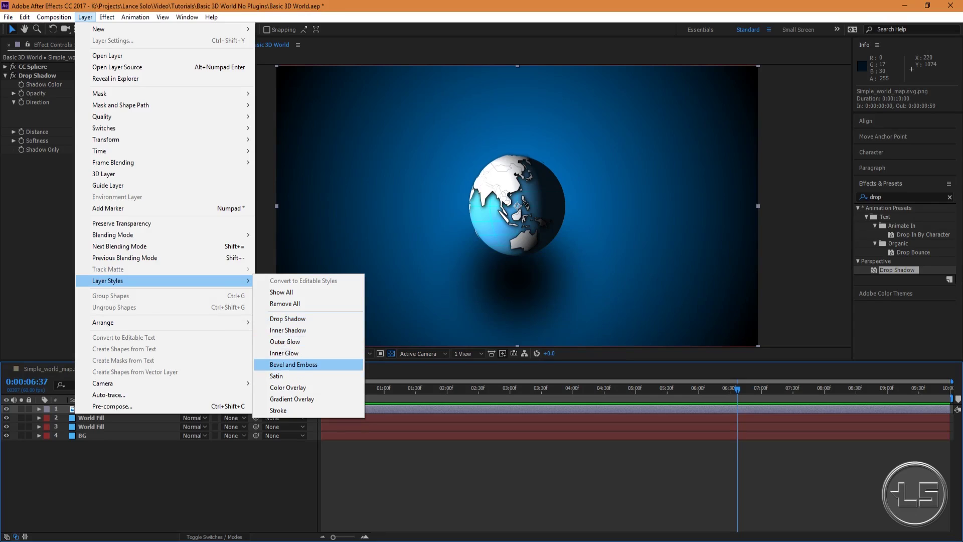
pyautogui.click(293, 364)
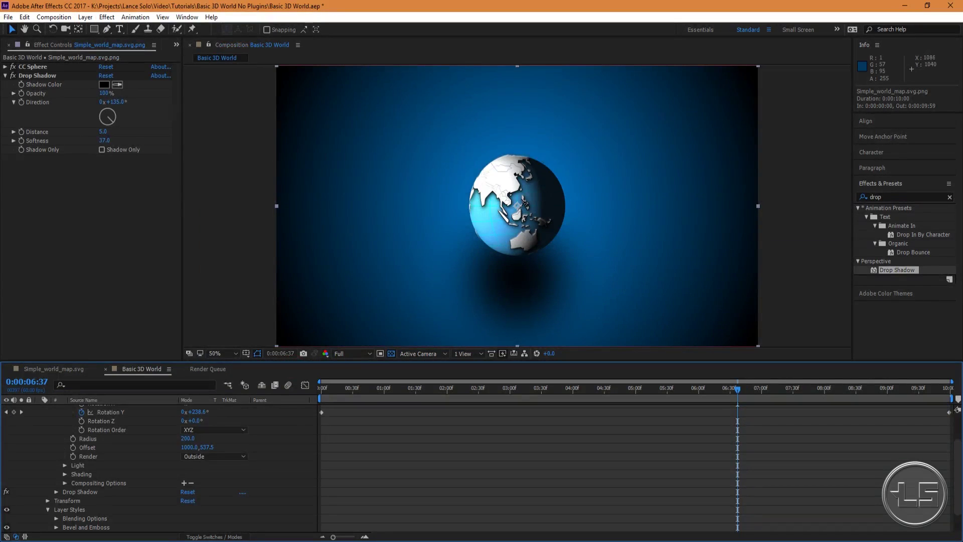
pyautogui.scroll(3, 508, 223)
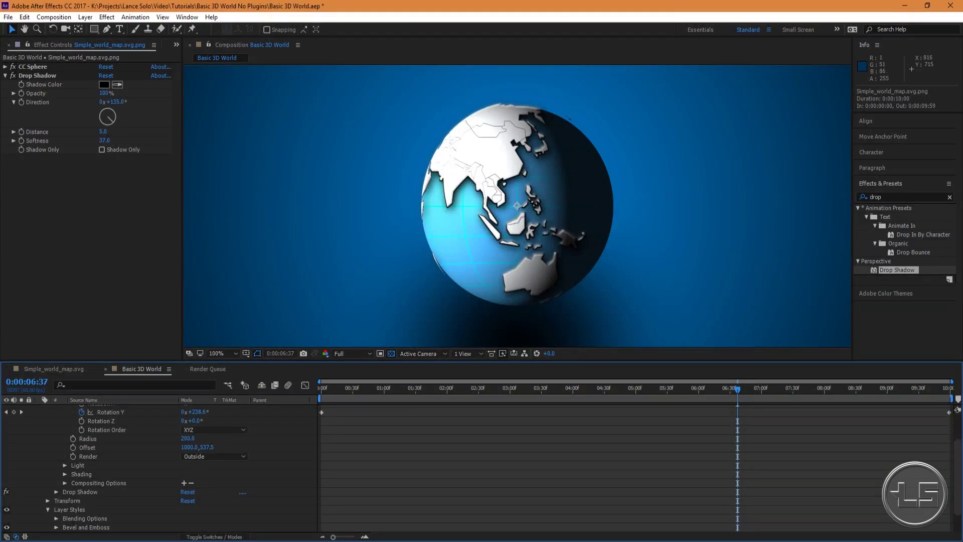
pyautogui.scroll(2, 160, 467)
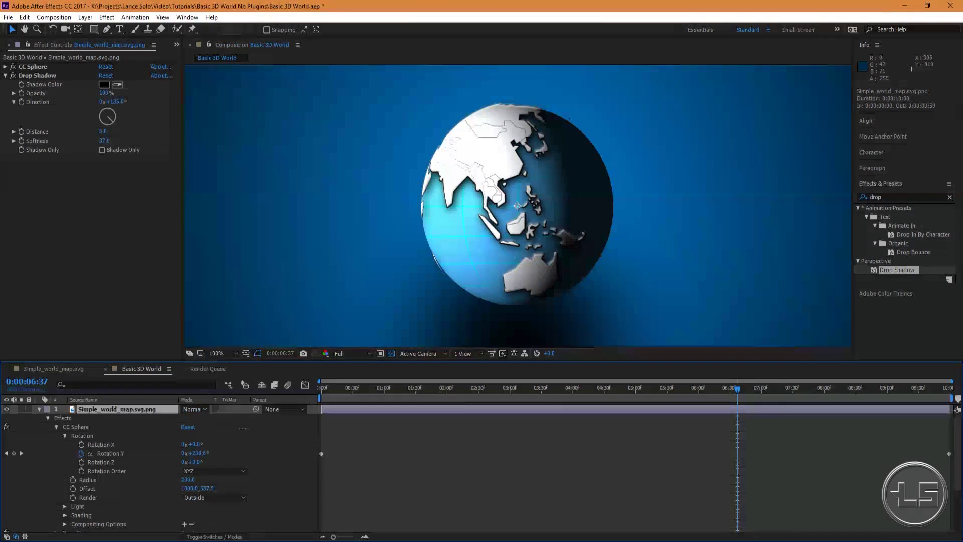
pyautogui.scroll(-3, 161, 466)
pyautogui.click(56, 500)
pyautogui.scroll(-2, 161, 466)
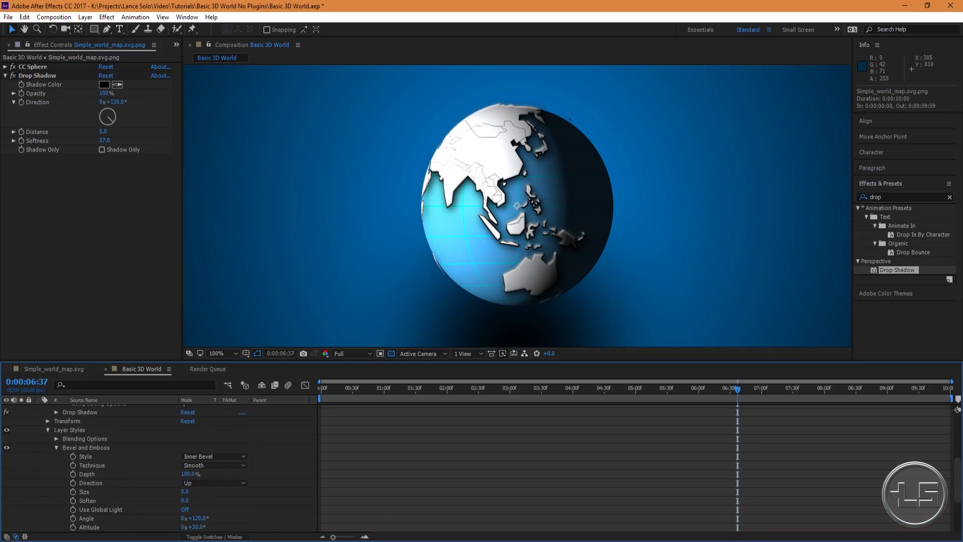
# - Try the Outer Bevel, Inner Bevel and Emboss styles on the world map and inspect the globe at 0:00:03:29
pyautogui.click(221, 456)
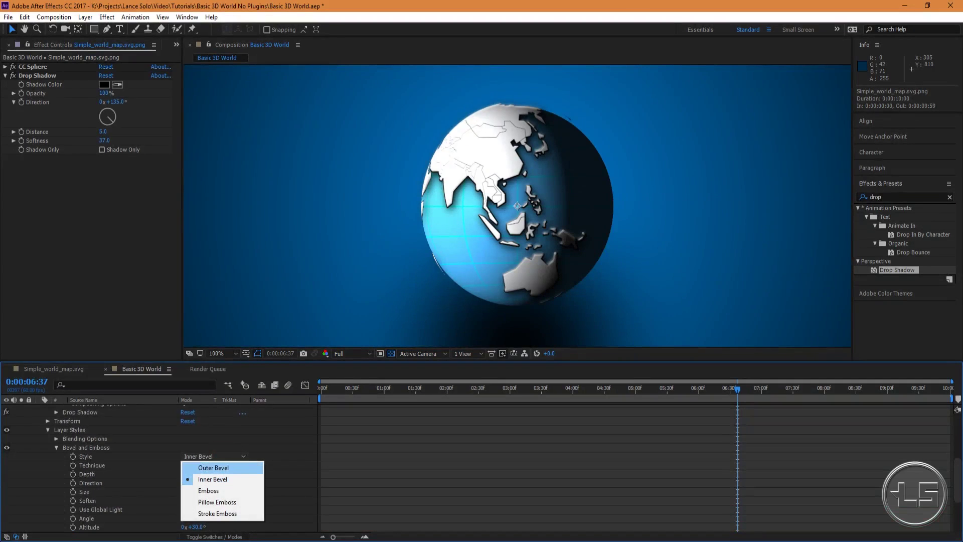
pyautogui.click(236, 467)
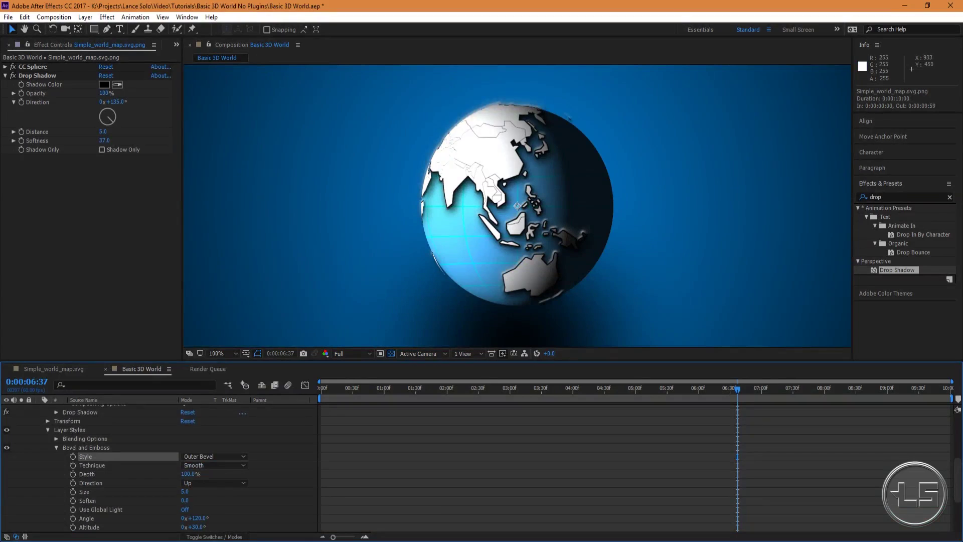
pyautogui.click(213, 456)
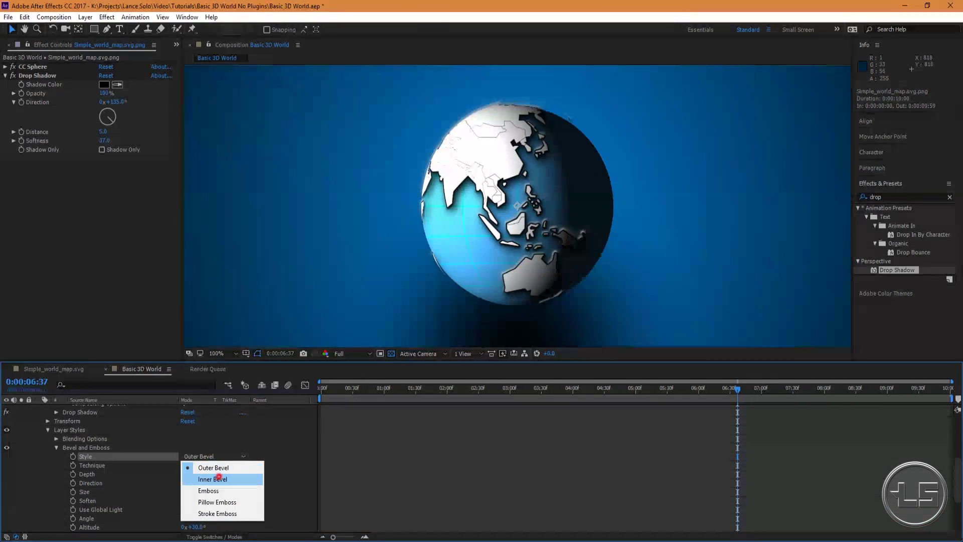
pyautogui.click(219, 476)
pyautogui.click(221, 456)
pyautogui.click(221, 489)
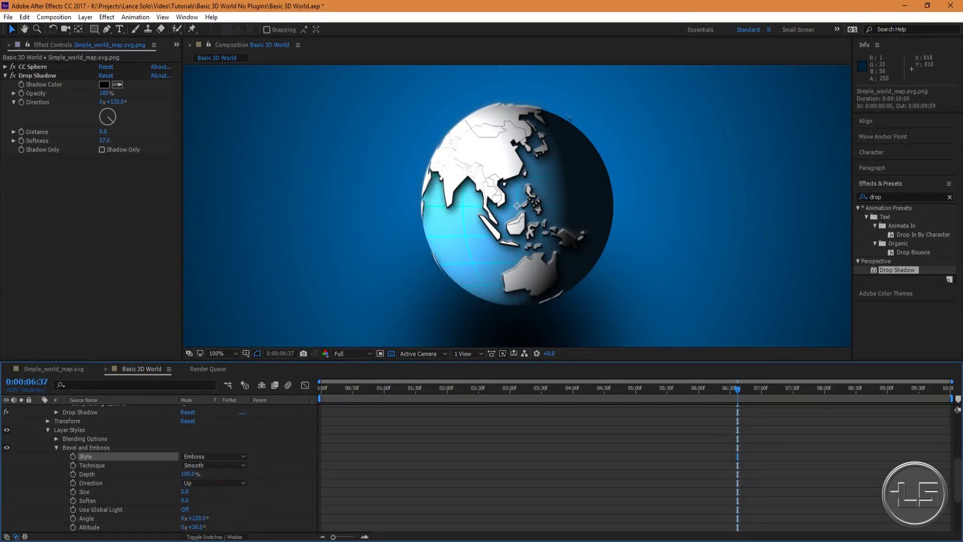
pyautogui.moveTo(737, 390); pyautogui.dragTo(541, 390)
# - Undo the bevel style changes and the Bevel and Emboss layer style on the world map layer
pyautogui.scroll(5, 476, 467)
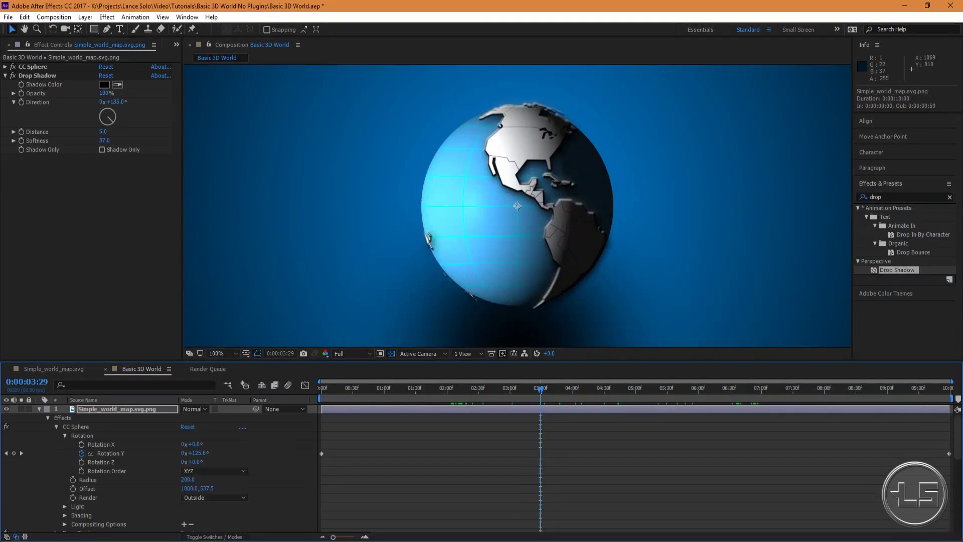
pyautogui.hotkey('ctrl', 'z')
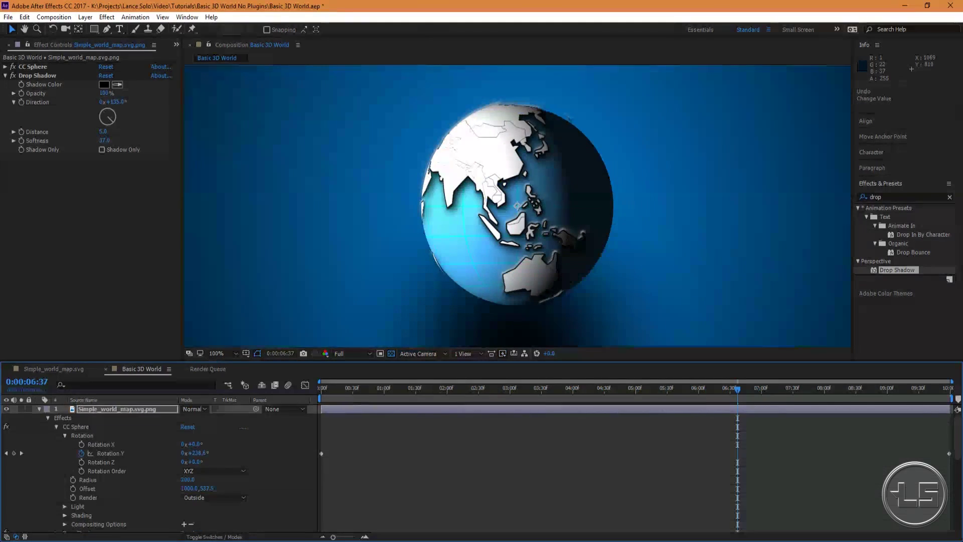
pyautogui.hotkey('ctrl', 'z')
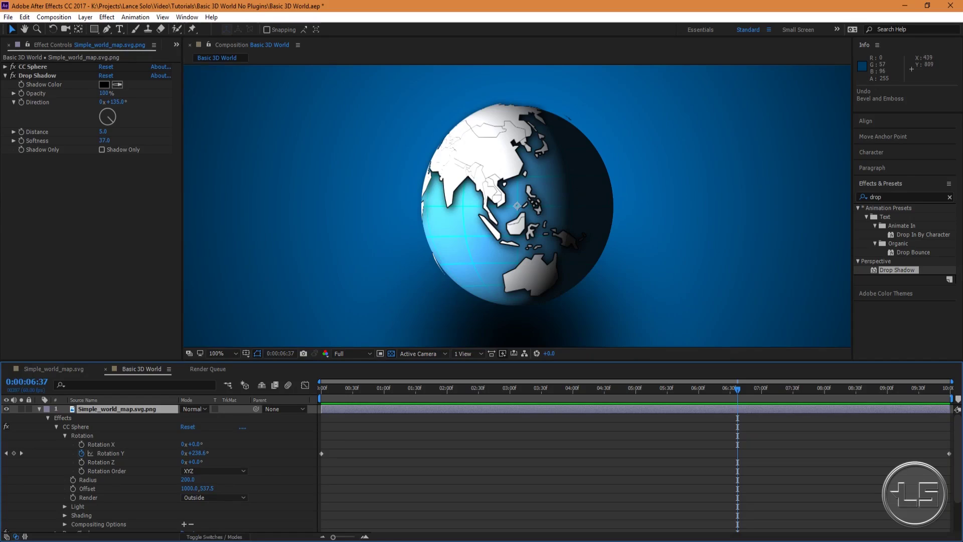
# - Fit the whole composition in the viewer and preview the finished globe rotation
pyautogui.scroll(-3, 389, 208)
pyautogui.scroll(3, 389, 208)
pyautogui.scroll(-1, 389, 208)
pyautogui.click(220, 353)
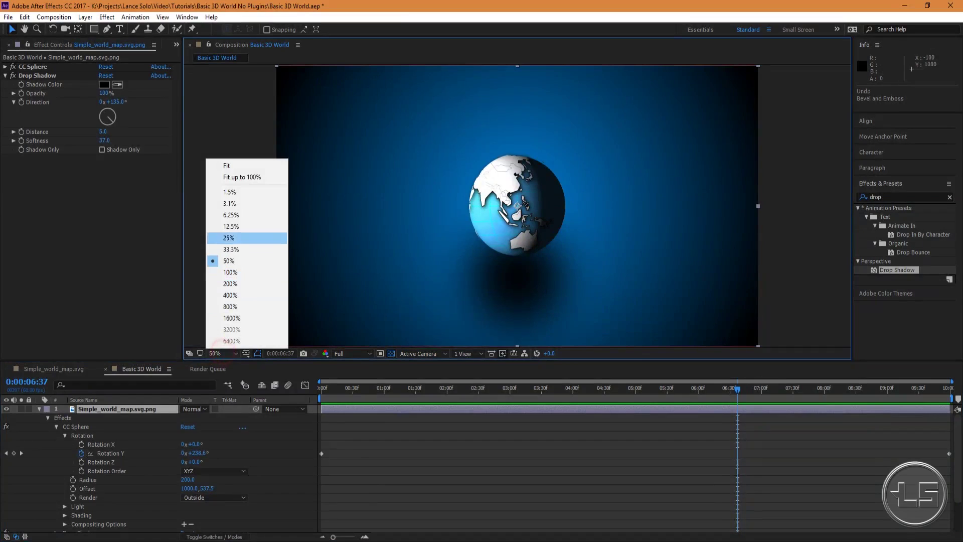
pyautogui.click(226, 165)
pyautogui.click(95, 262)
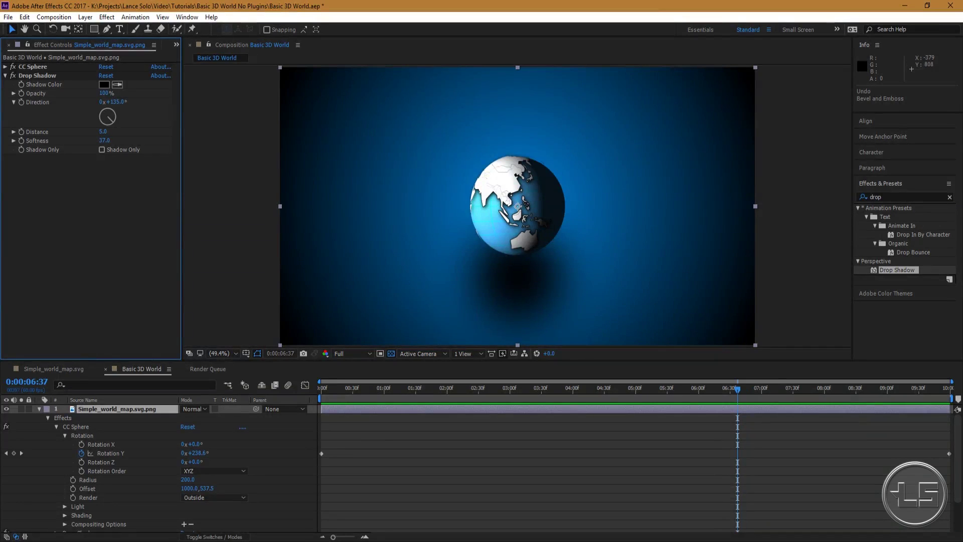
pyautogui.press('space')
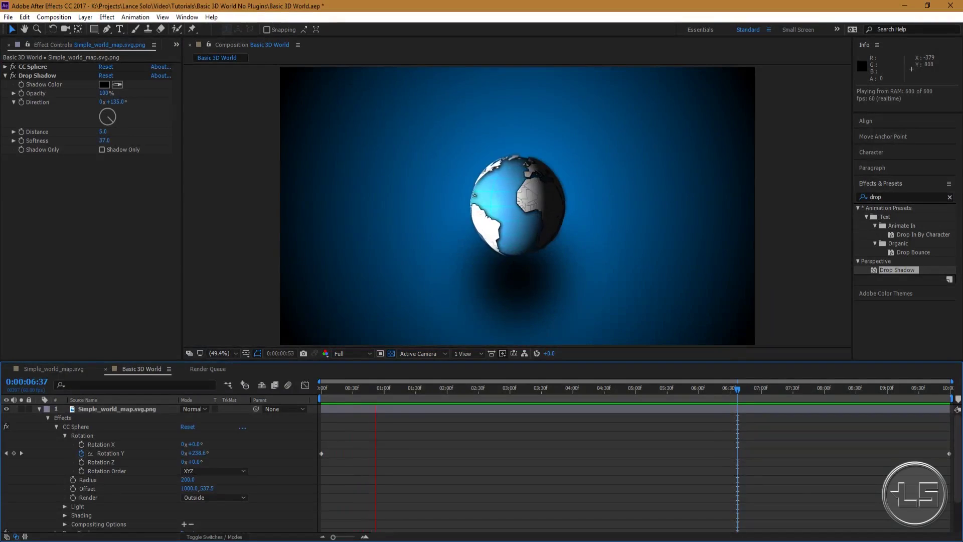